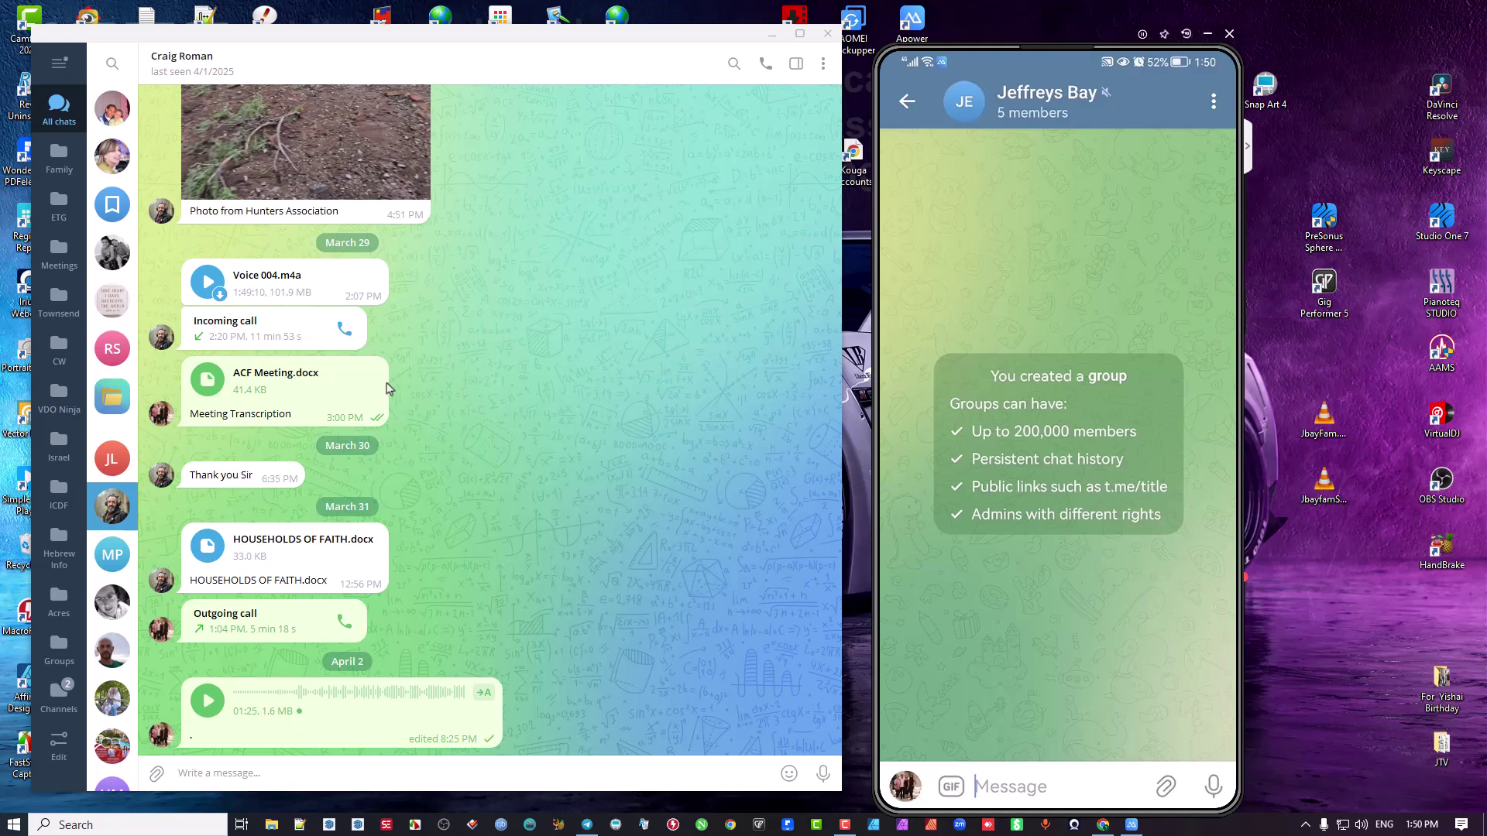
Open Saved Messages and view its list of scheduled reminders.
click(115, 211)
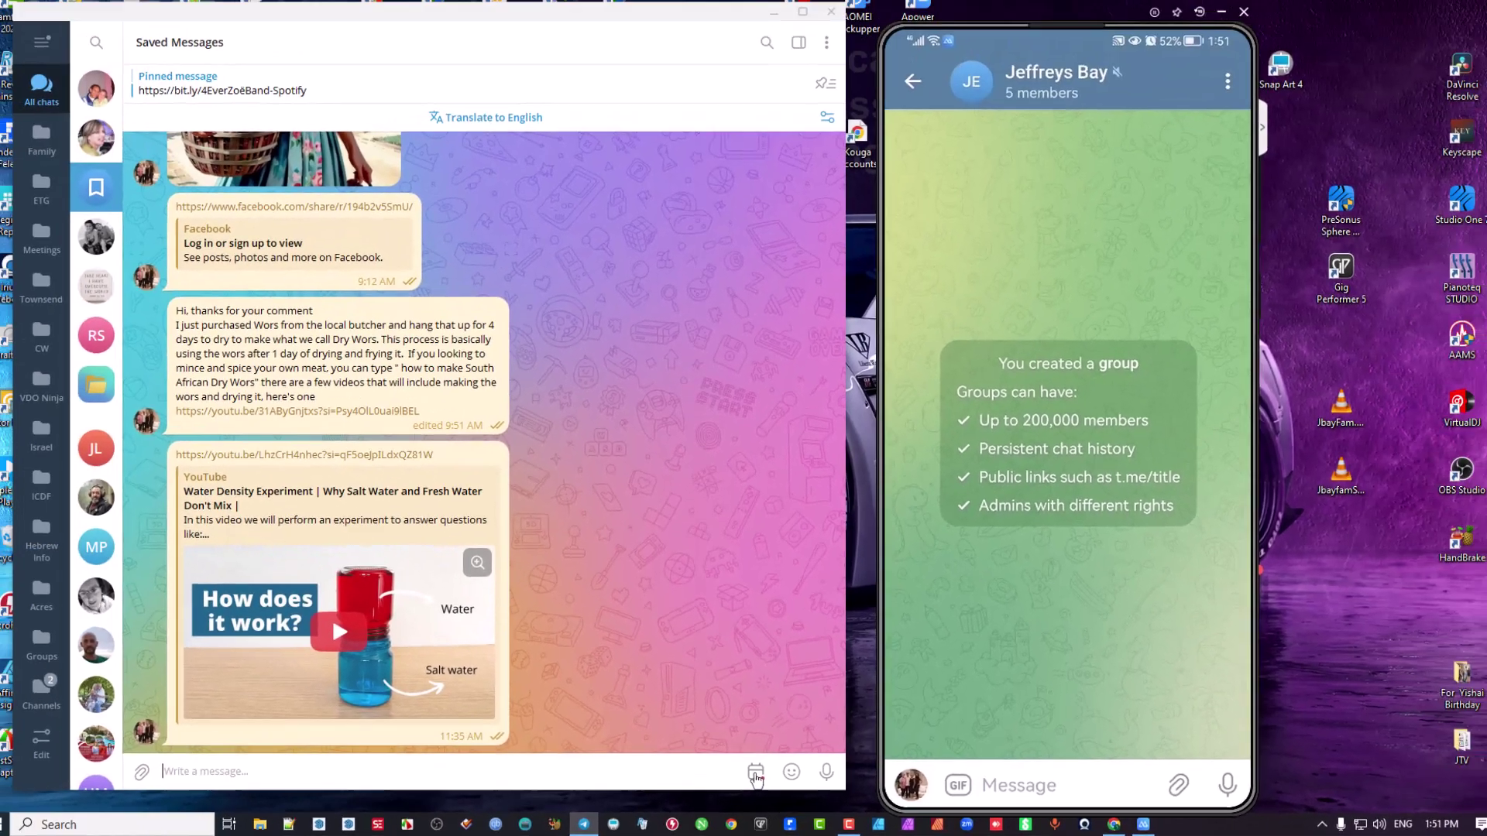
click(799, 732)
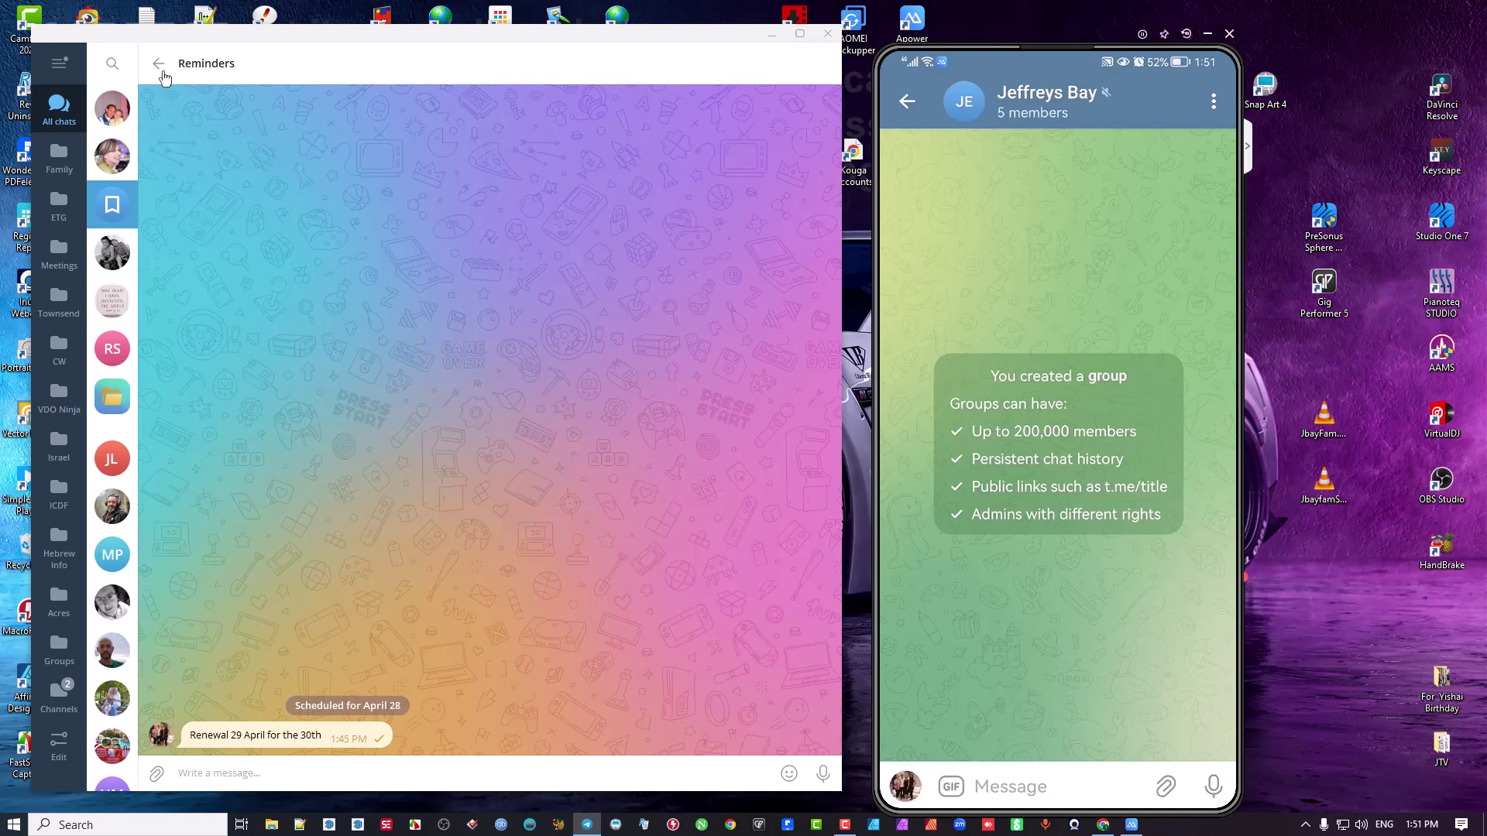
click(159, 65)
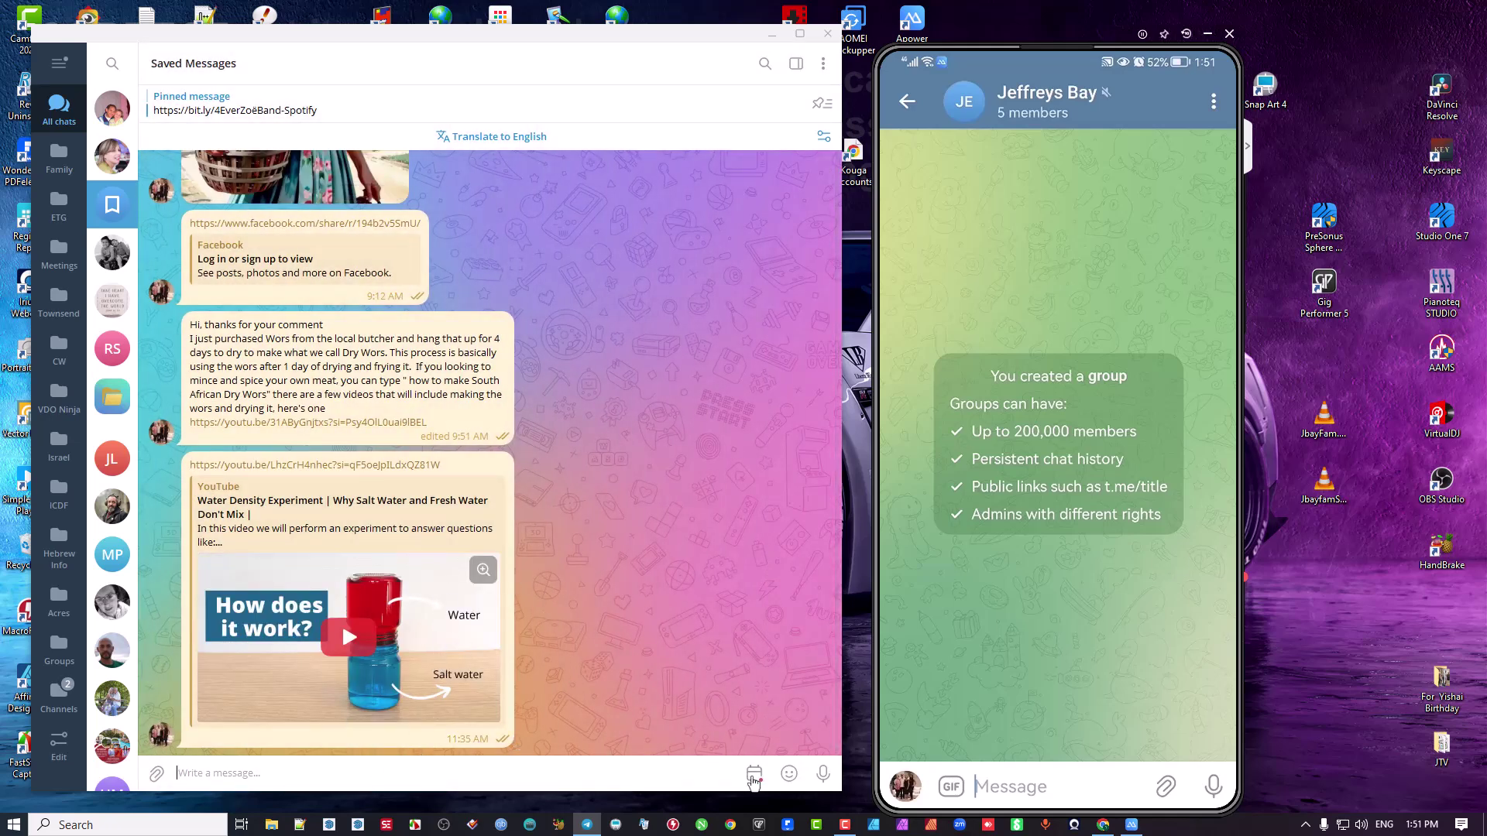
click(754, 773)
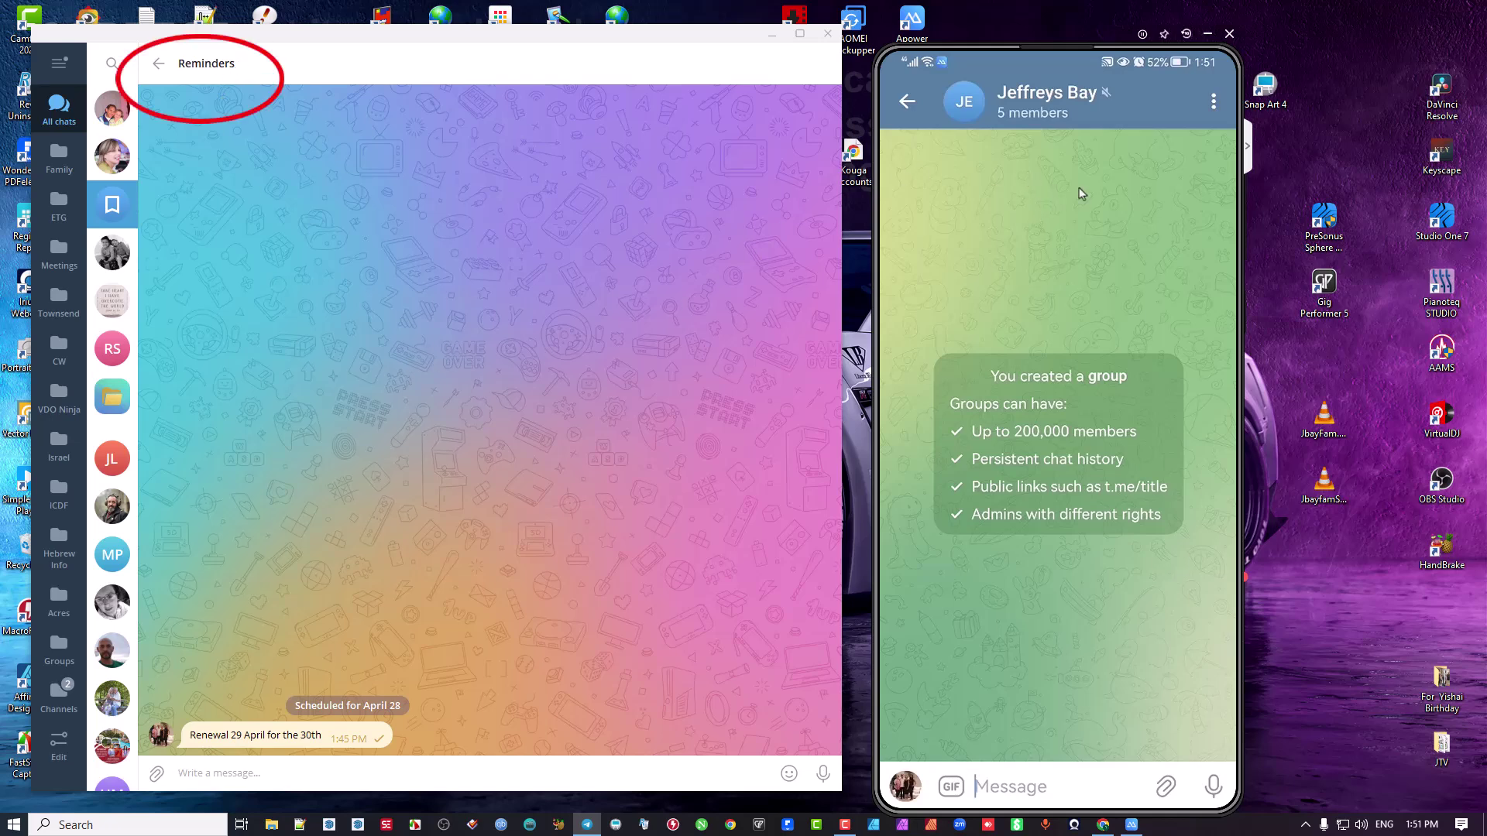
click(764, 318)
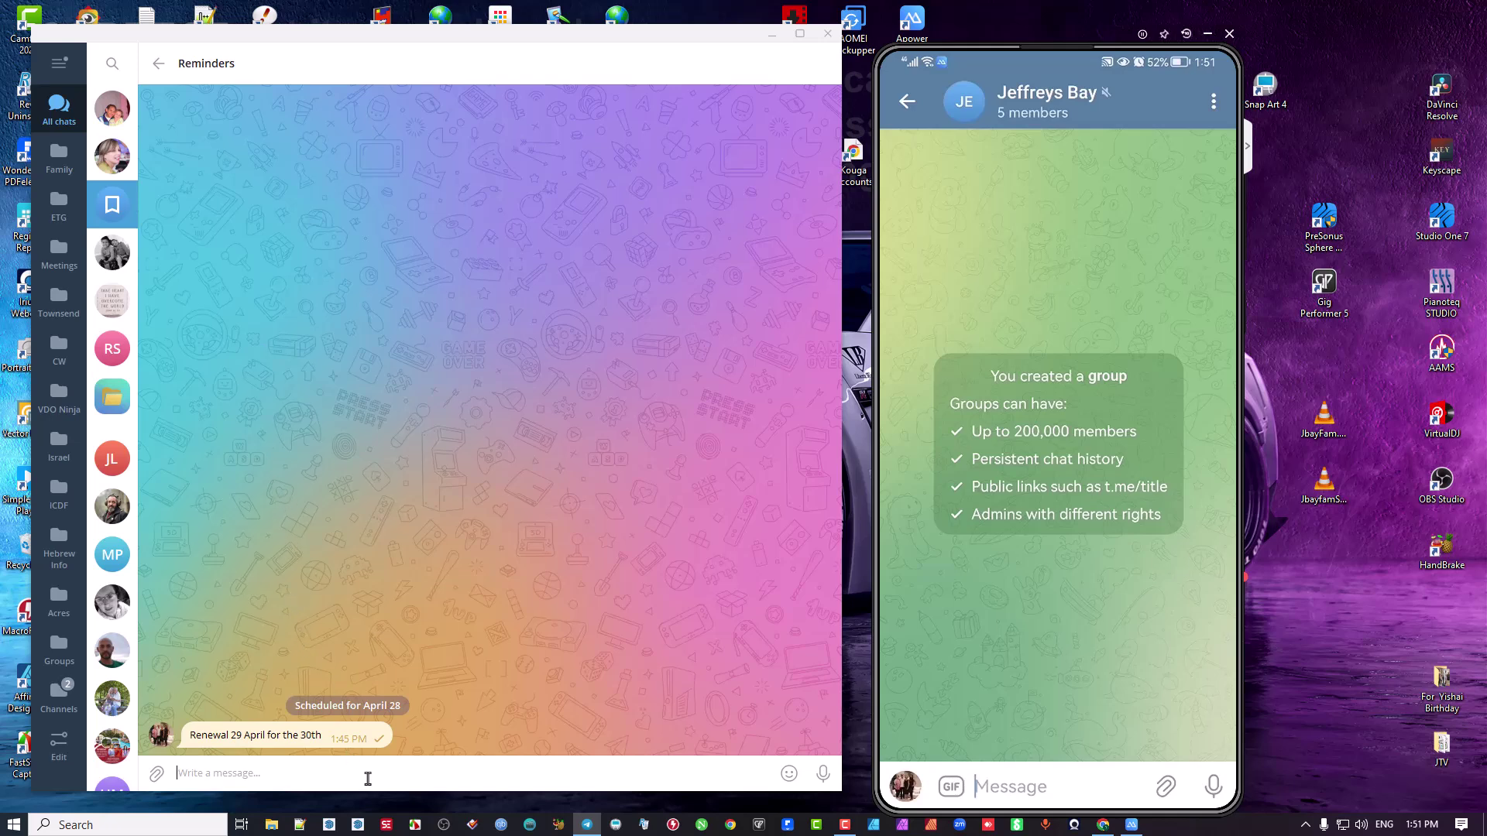
View the actions available for the scheduled renewal reminder and return to Saved Messages.
right_click(326, 737)
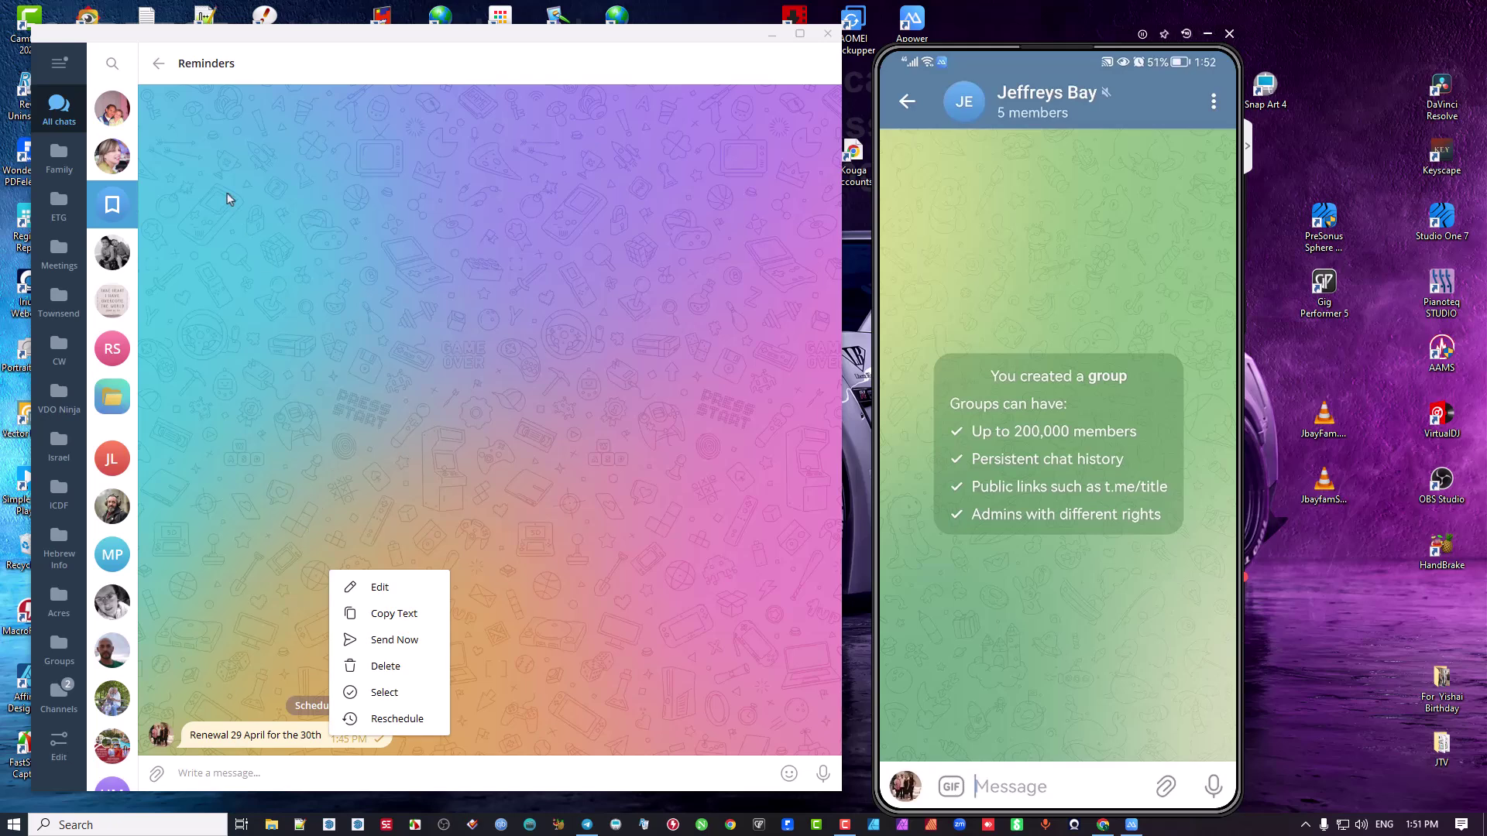
click(158, 68)
click(159, 68)
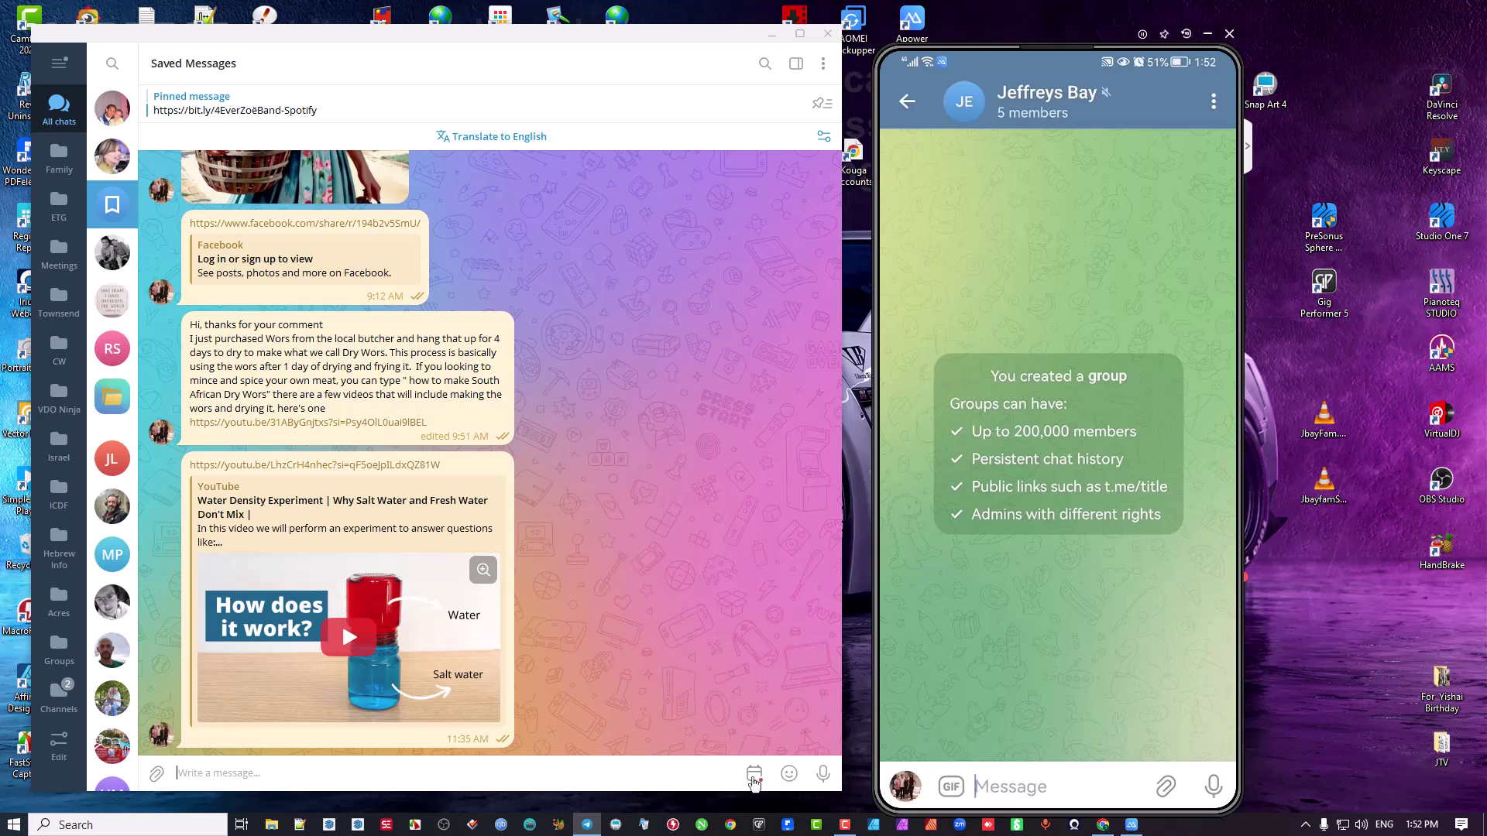
Copy the text of the scheduled reminder "Renewal 29 April for the 30th" and delete that reminder.
click(755, 774)
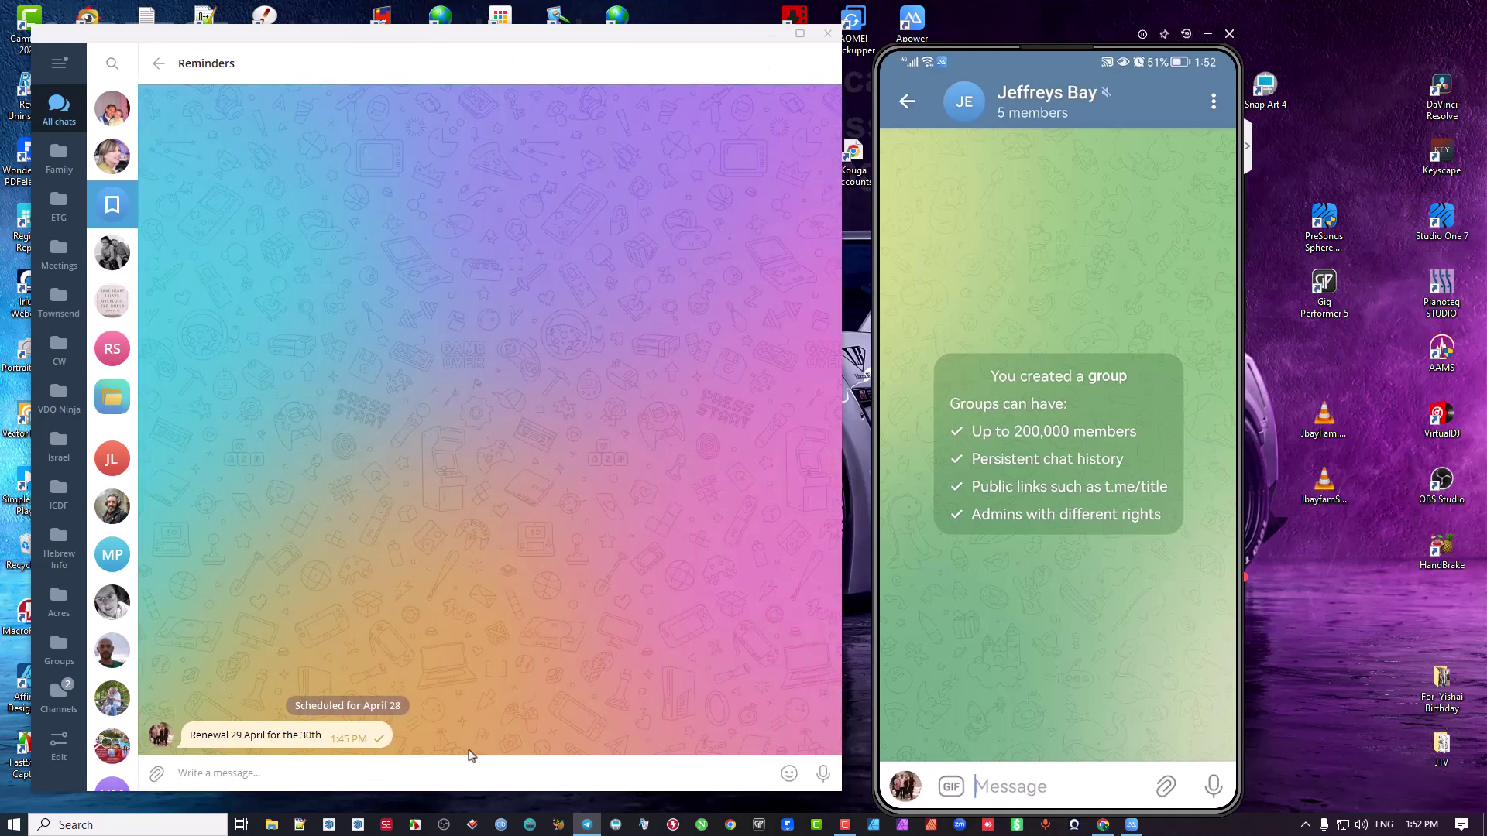
drag(323, 742, 175, 737)
key(ctrl+c)
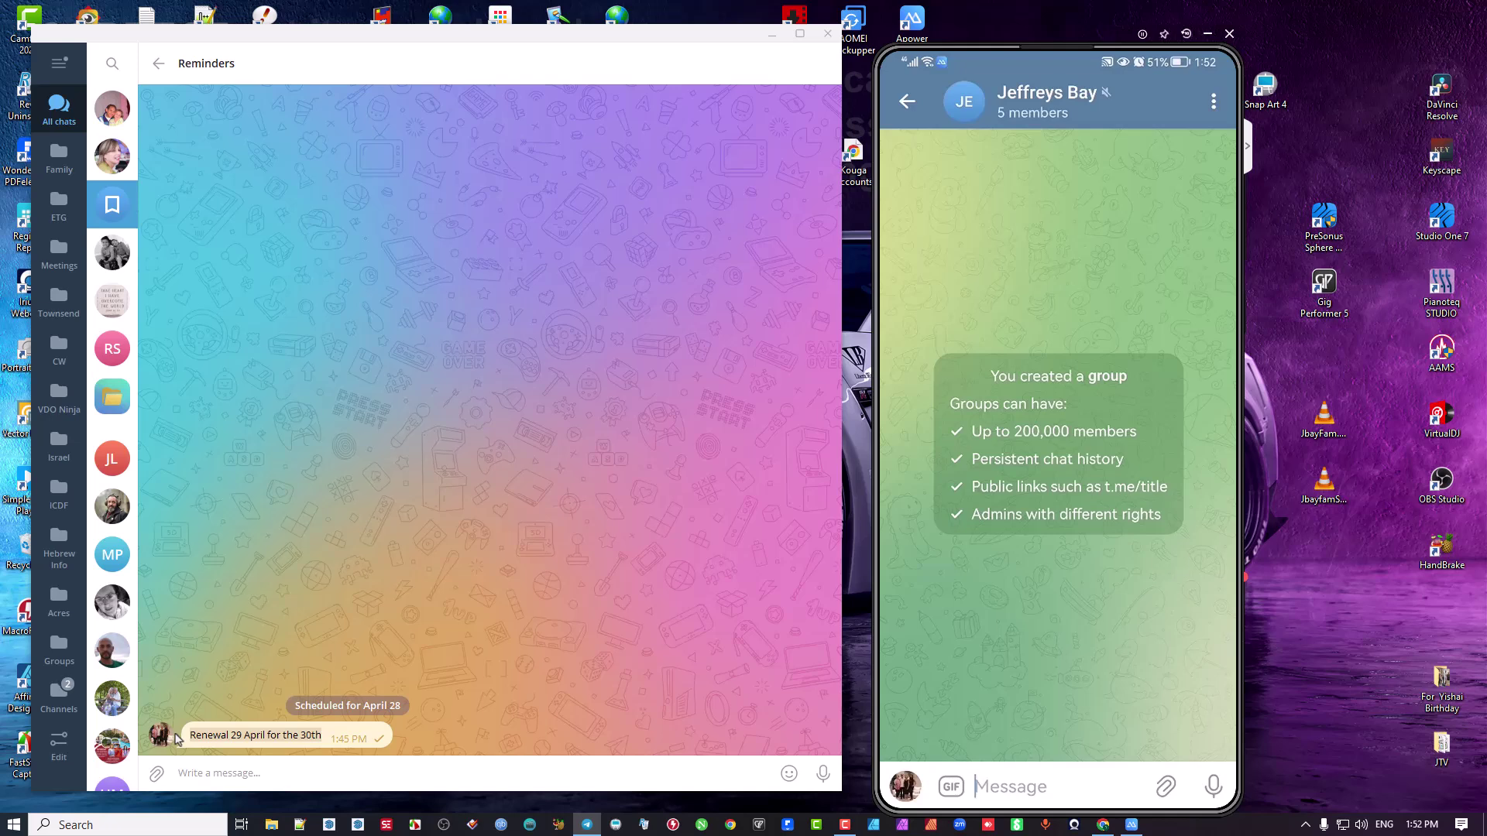
click(365, 753)
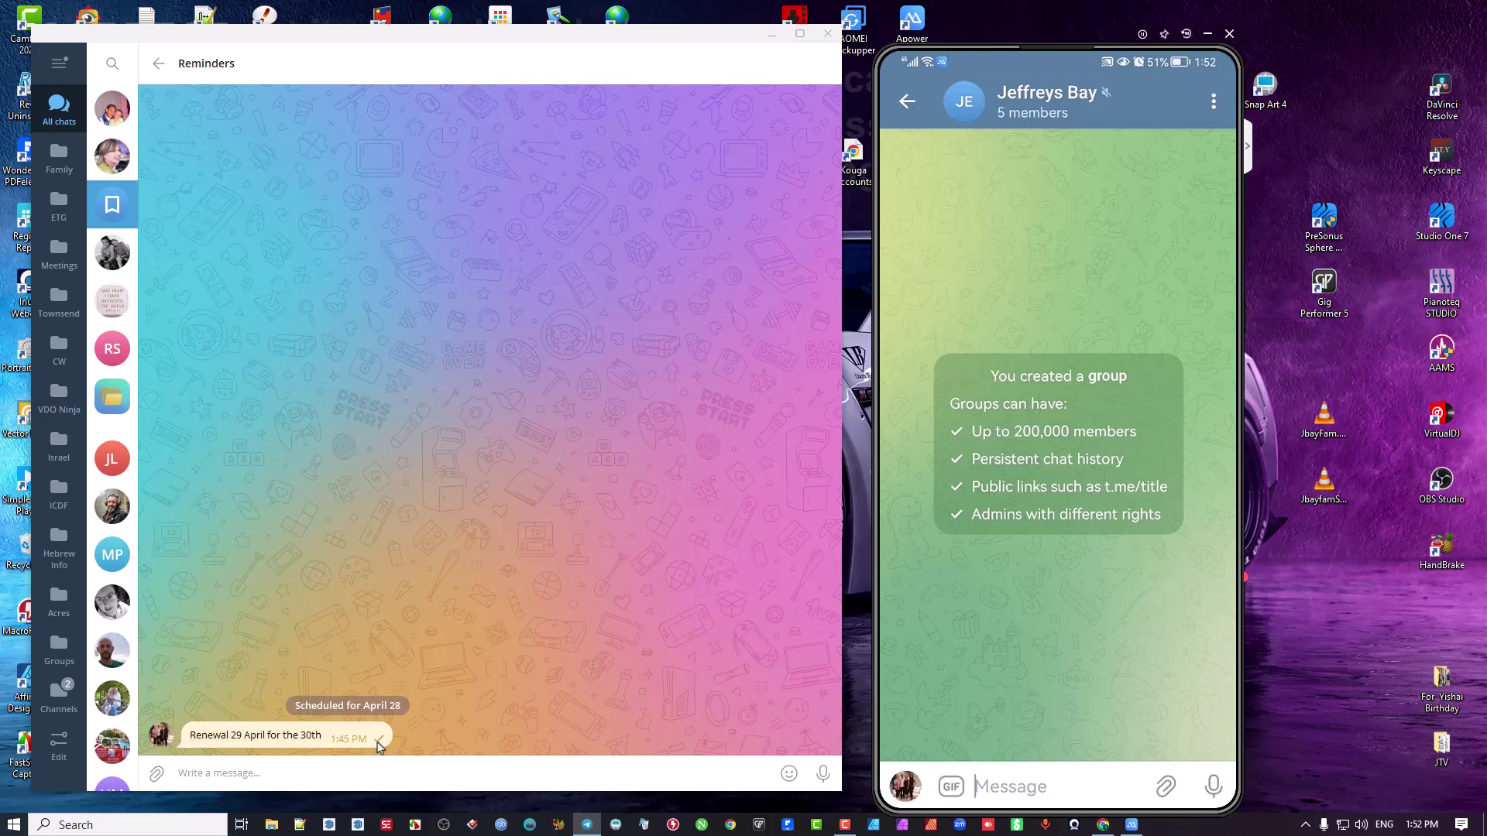
right_click(379, 745)
click(454, 674)
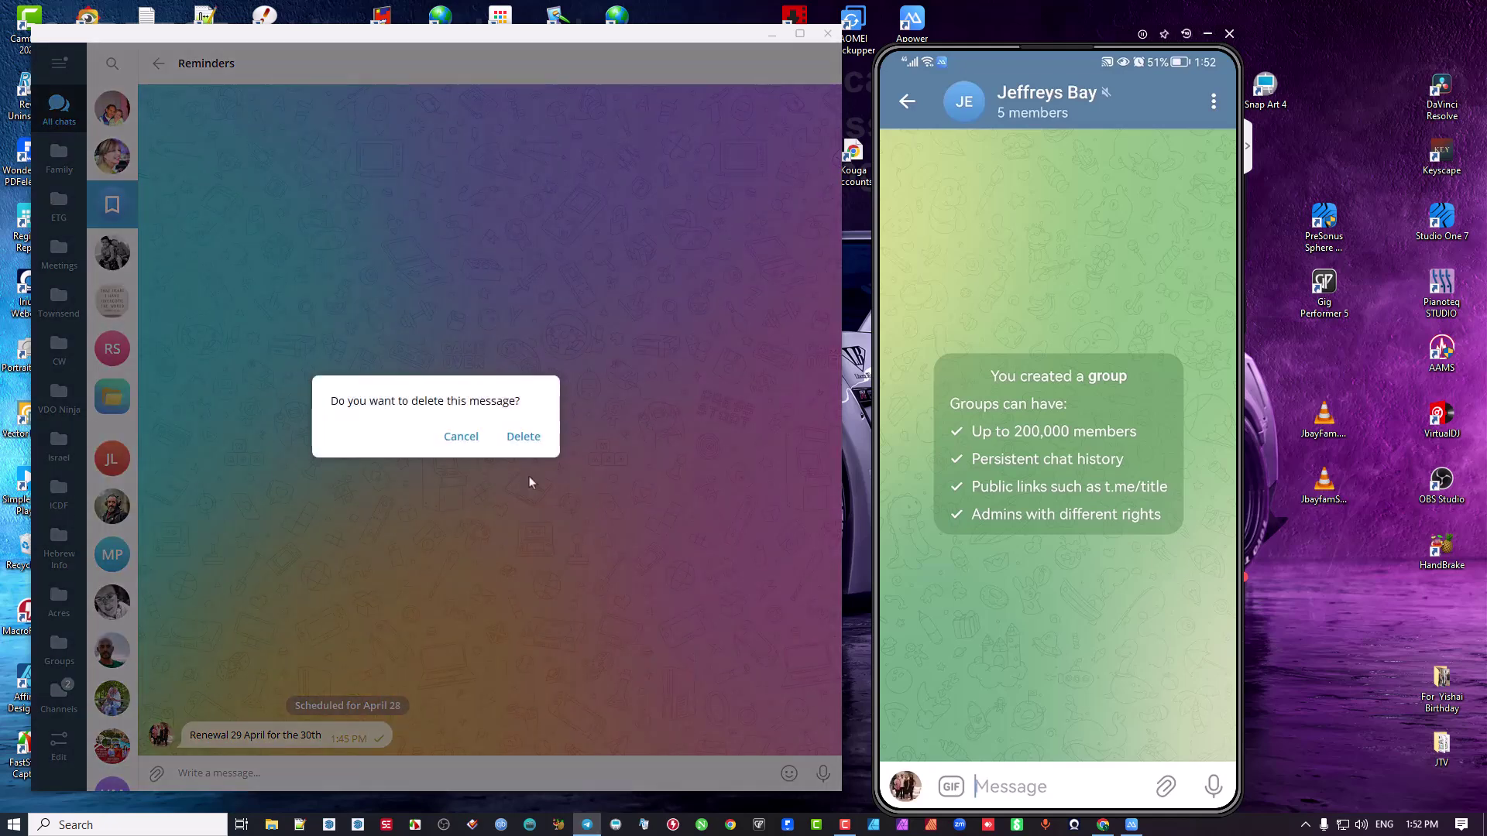
click(523, 436)
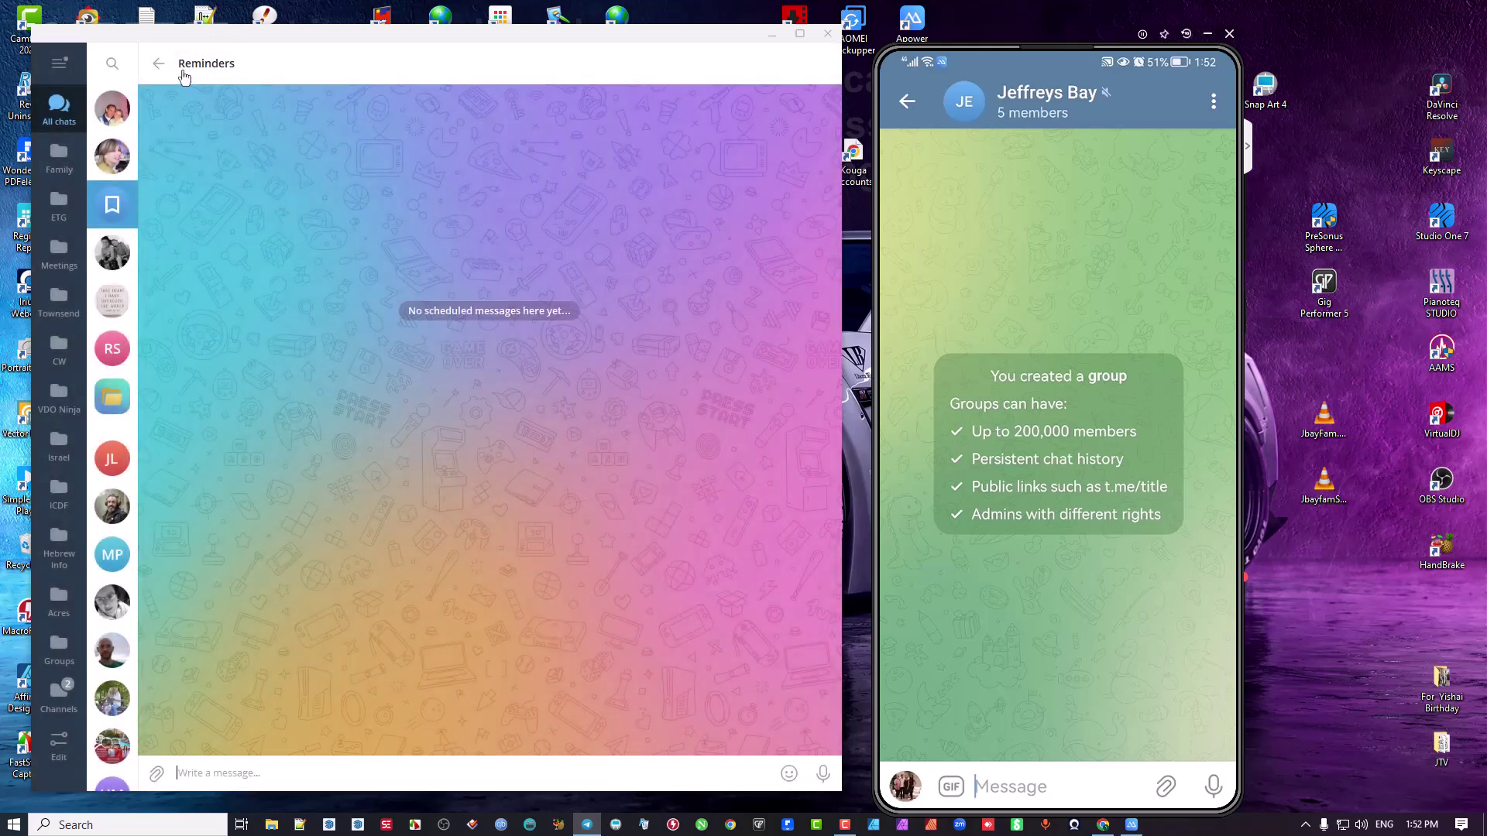
Paste the copied text "Renewal 29 April for the 30th" into Saved Messages and schedule it as a reminder for April 27 at 14:02.
click(158, 64)
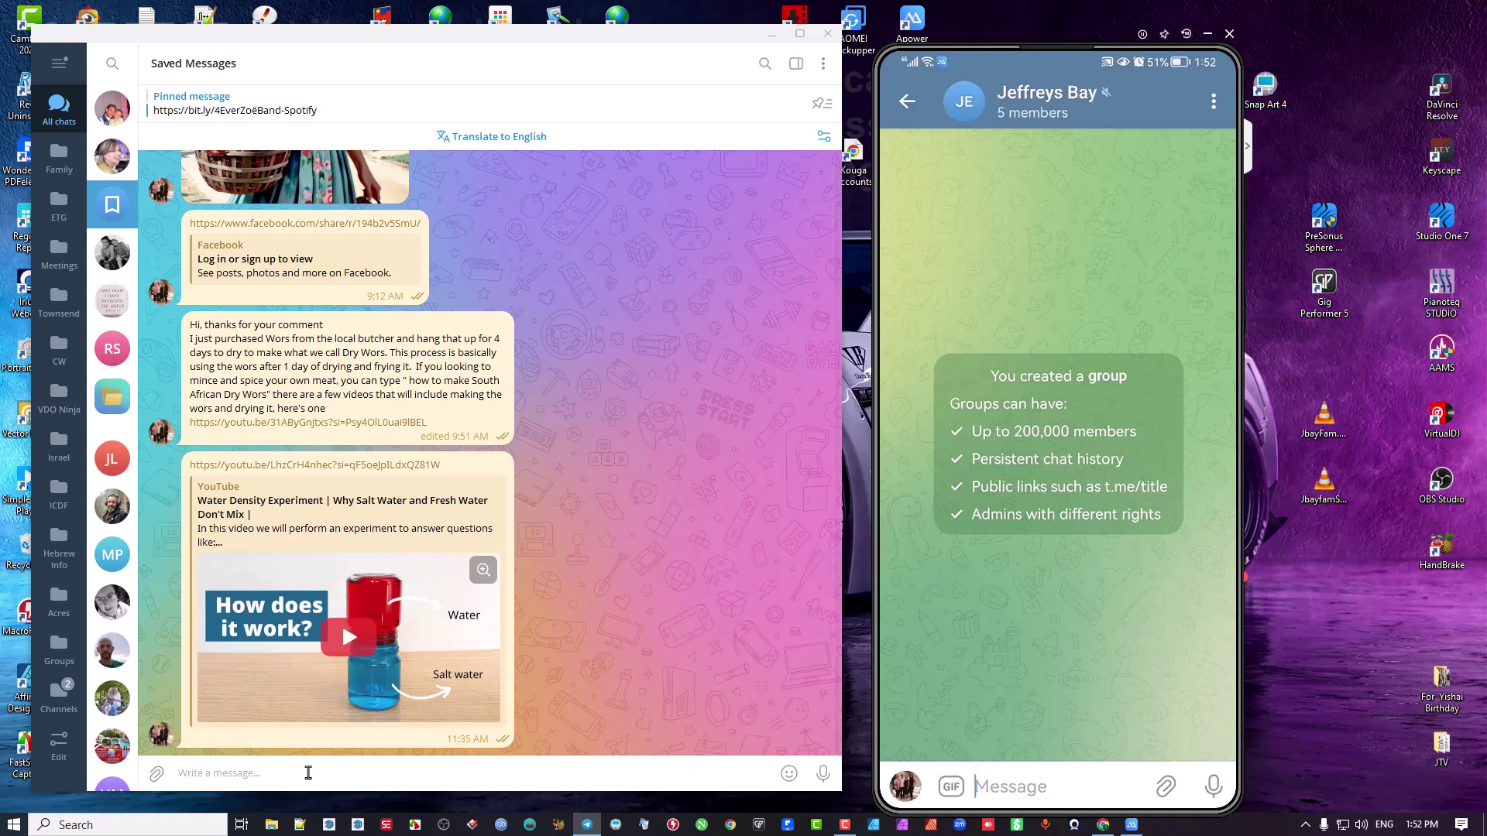
click(291, 778)
key(ctrl+v)
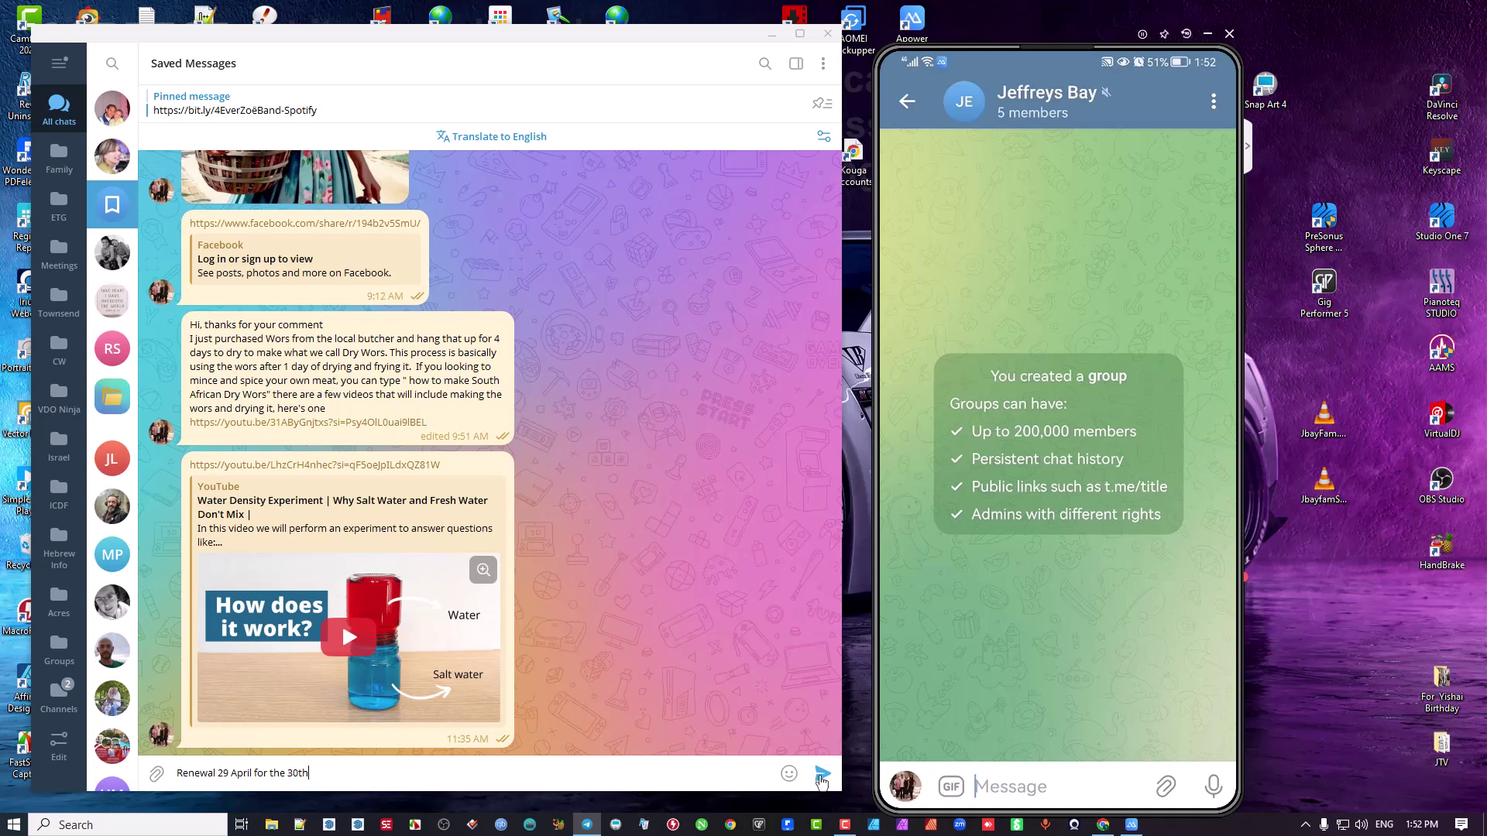
right_click(821, 775)
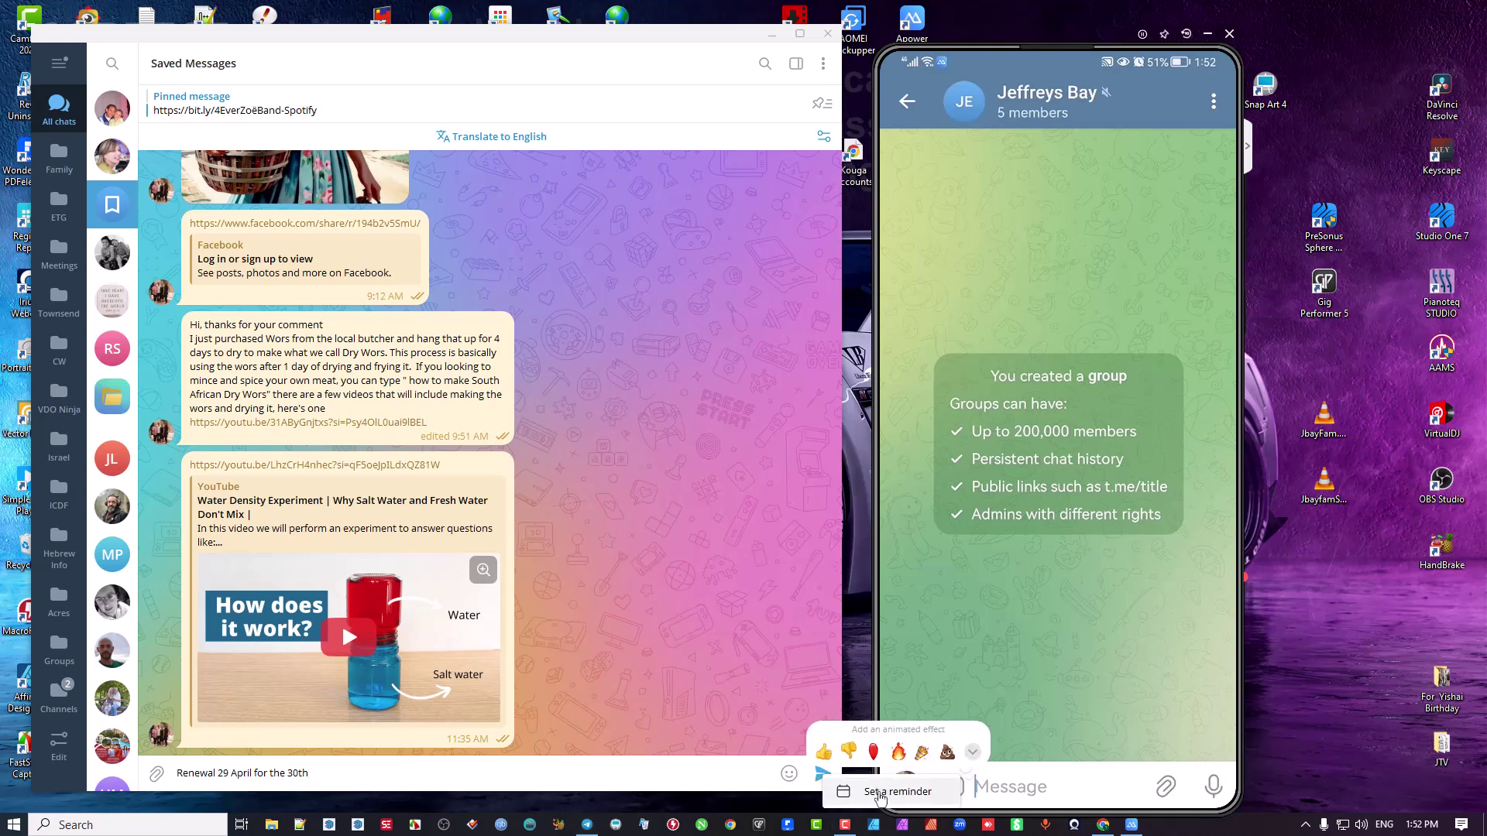
click(882, 792)
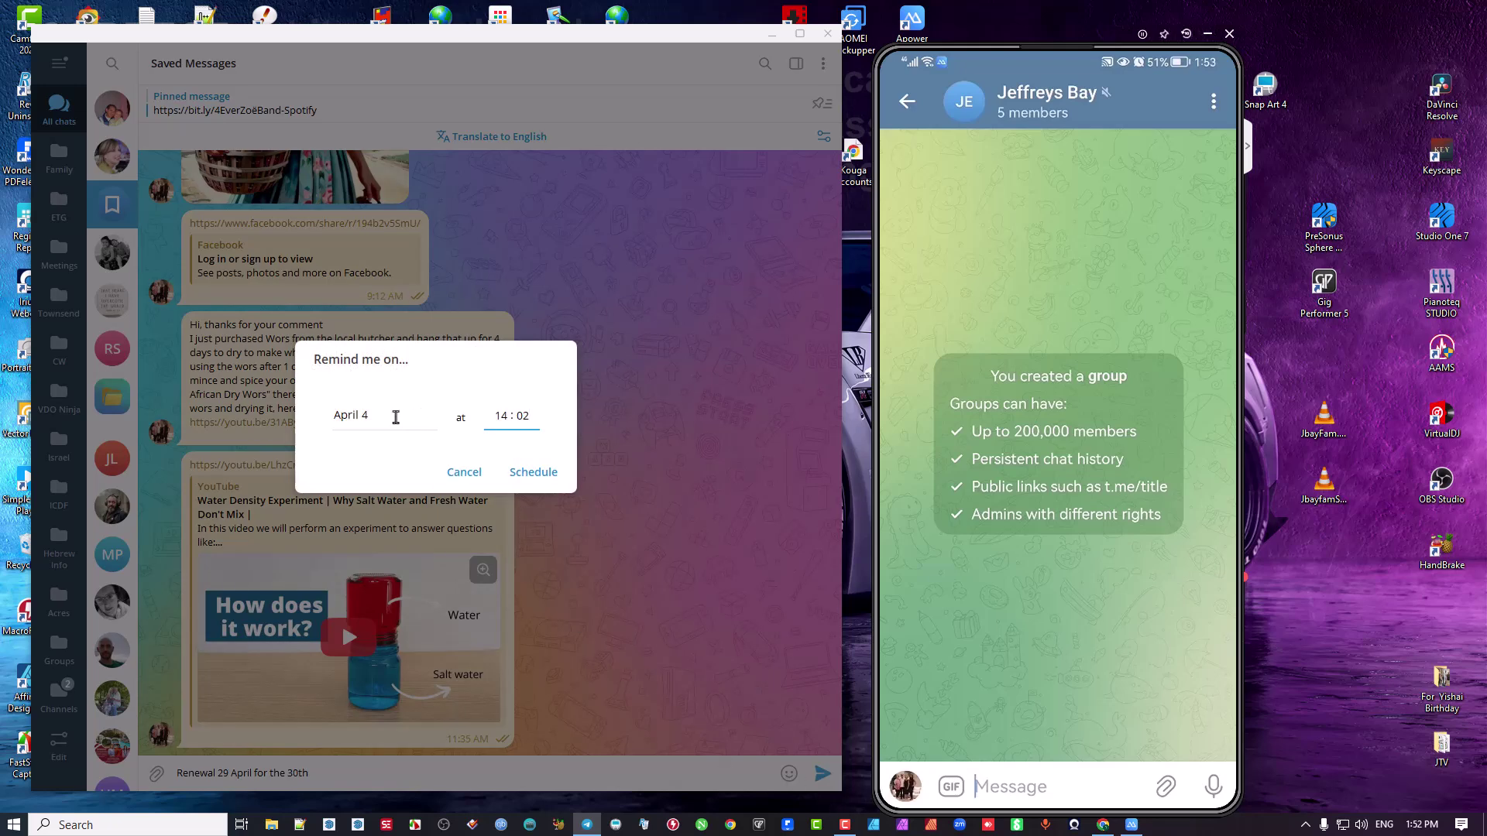
click(393, 417)
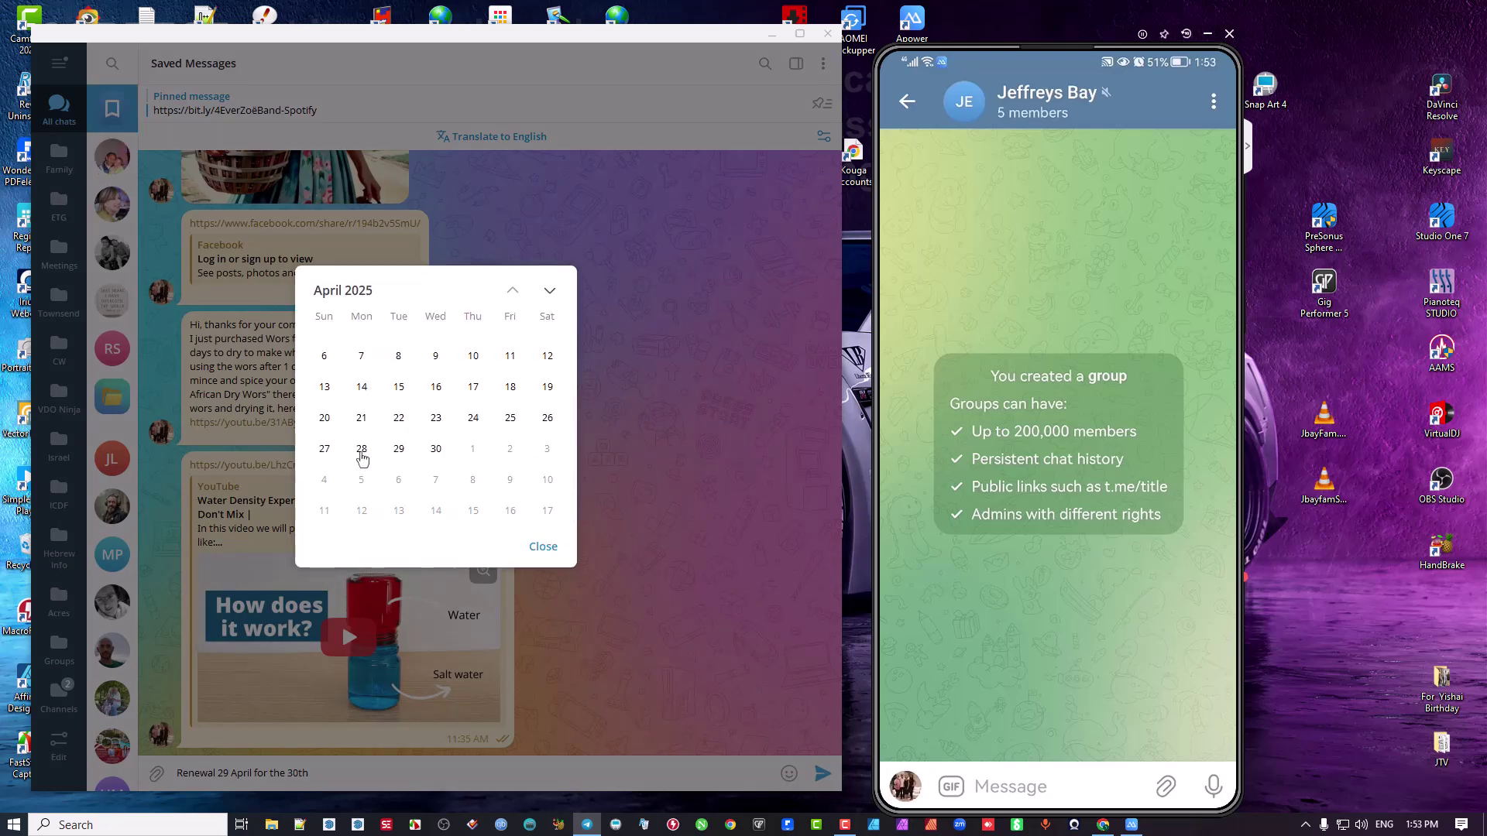
click(324, 451)
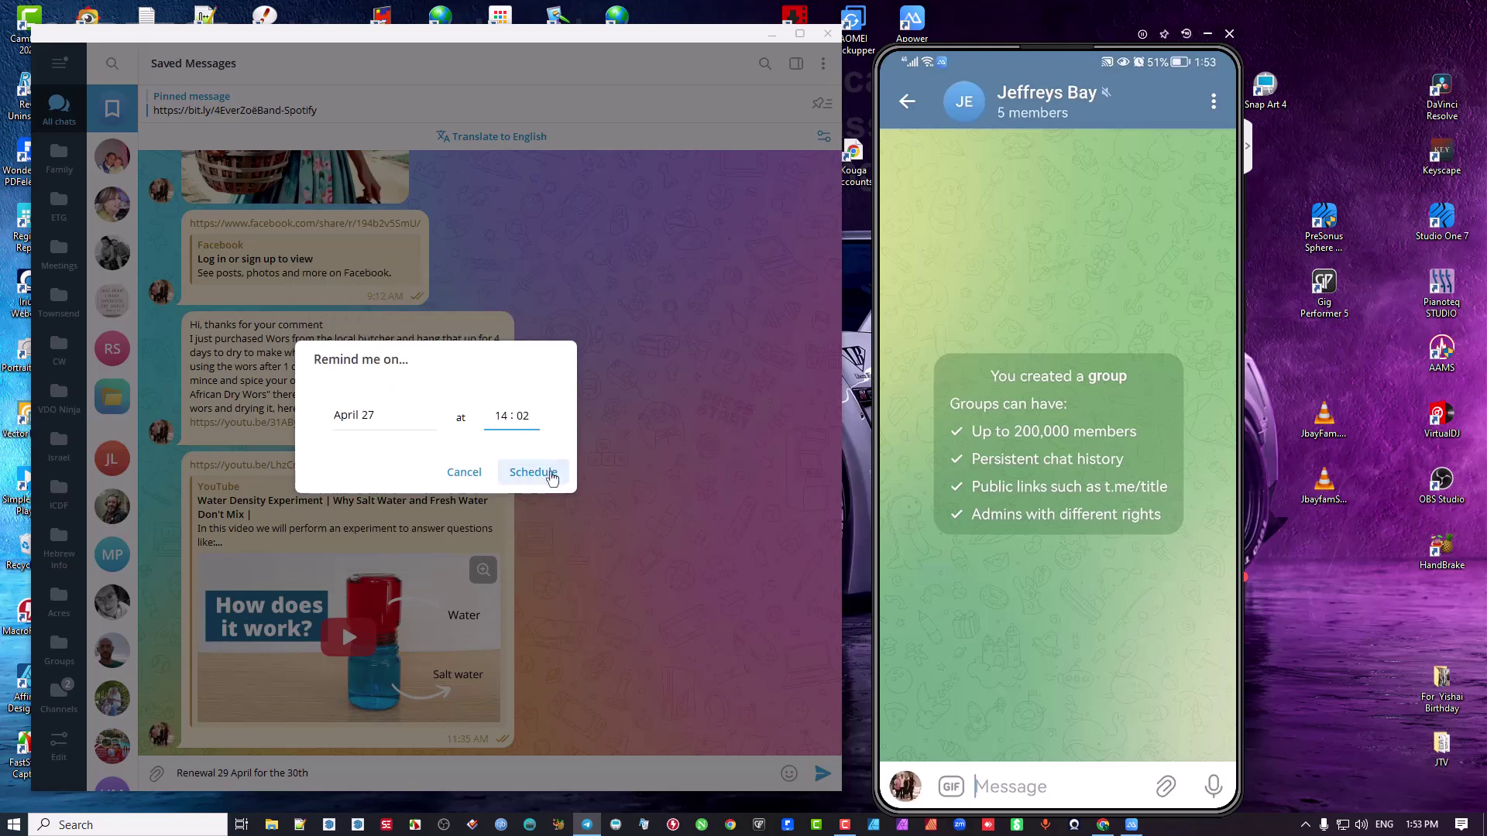
click(551, 478)
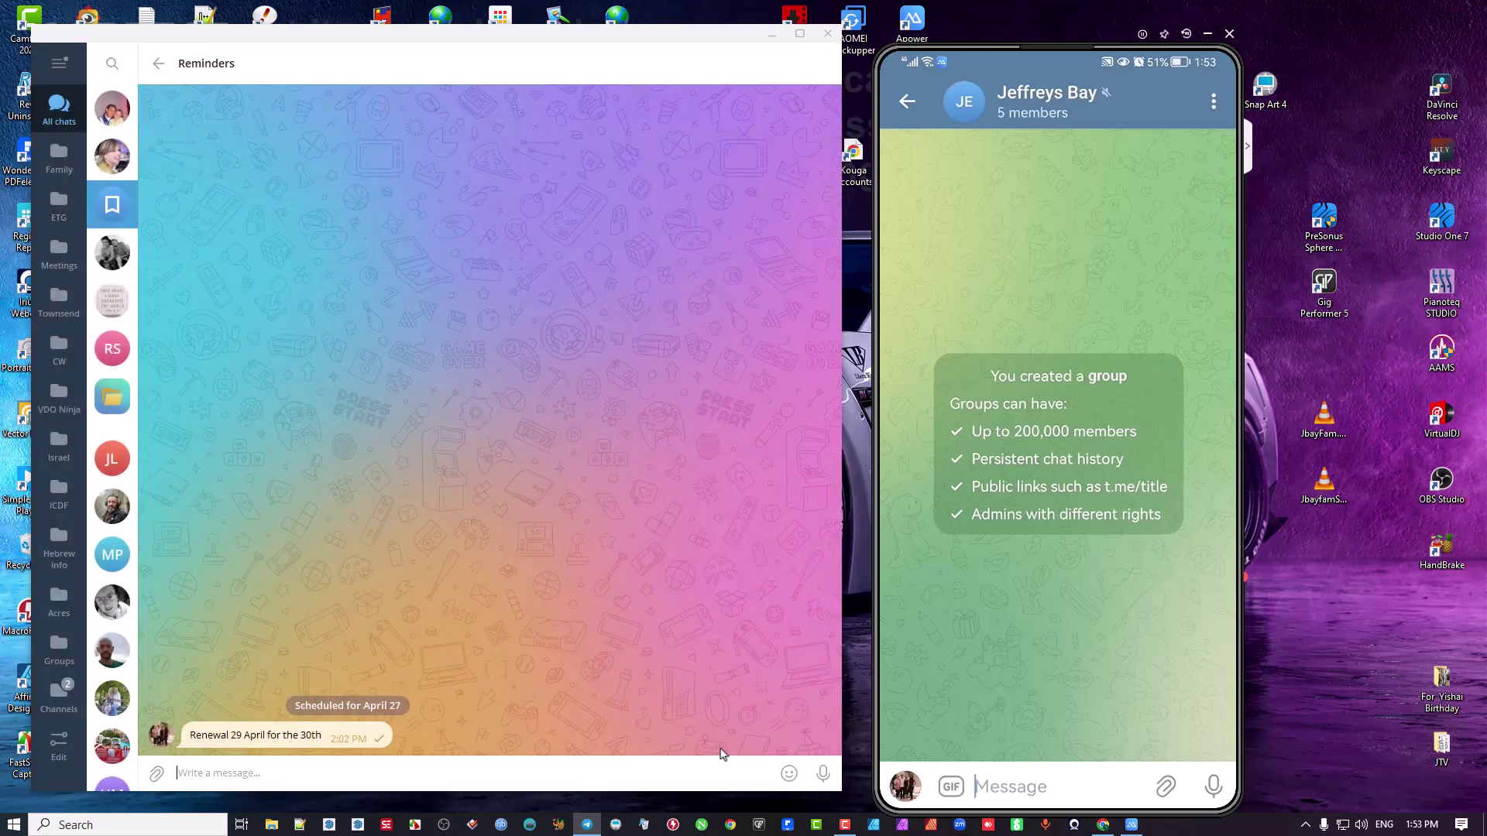
Edit the scheduled renewal reminder to attach the woman's portrait photo from the Pictures folder, keeping its text as the caption.
click(159, 65)
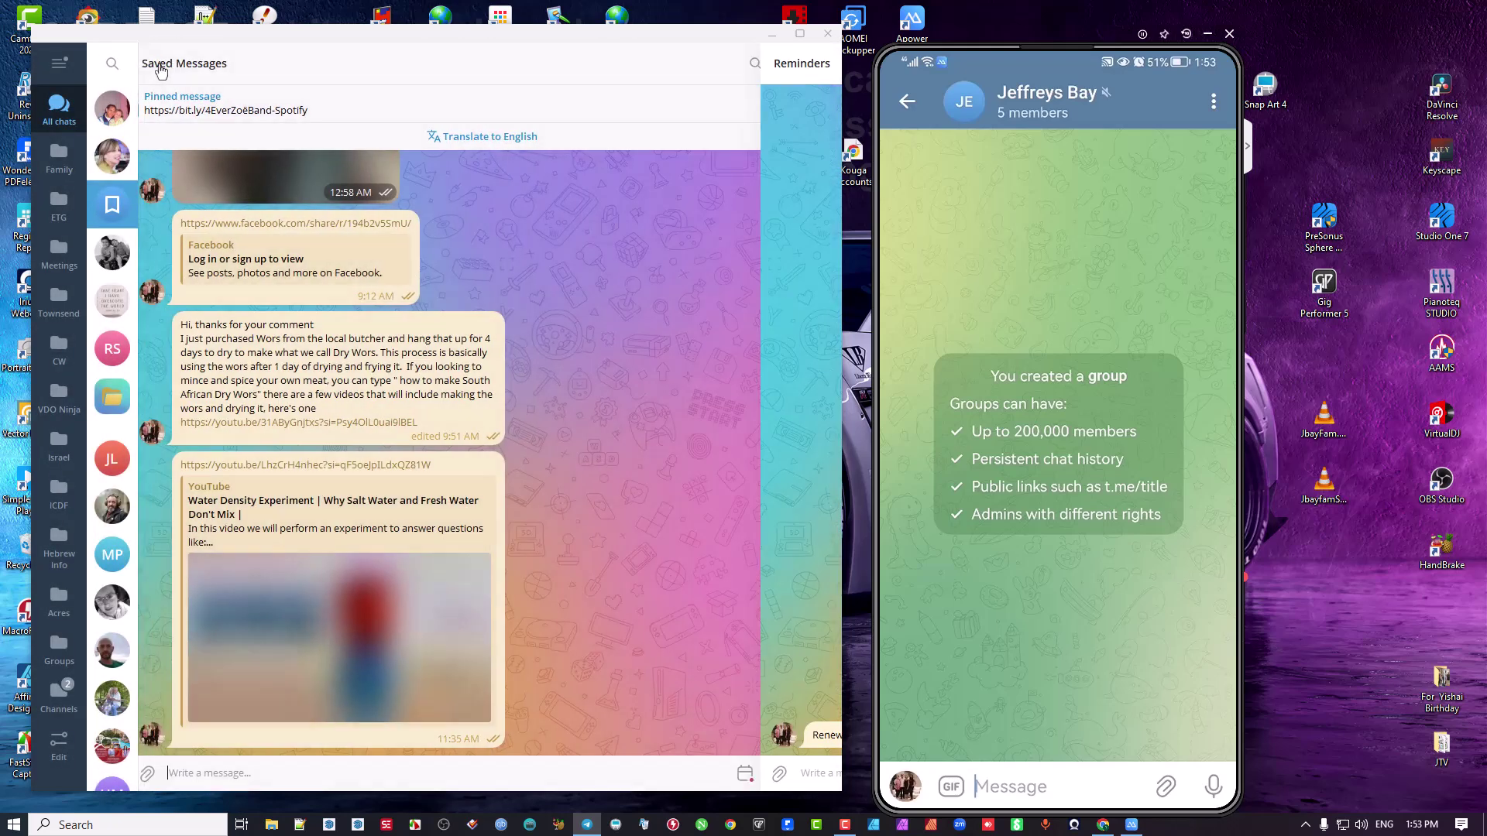
click(754, 775)
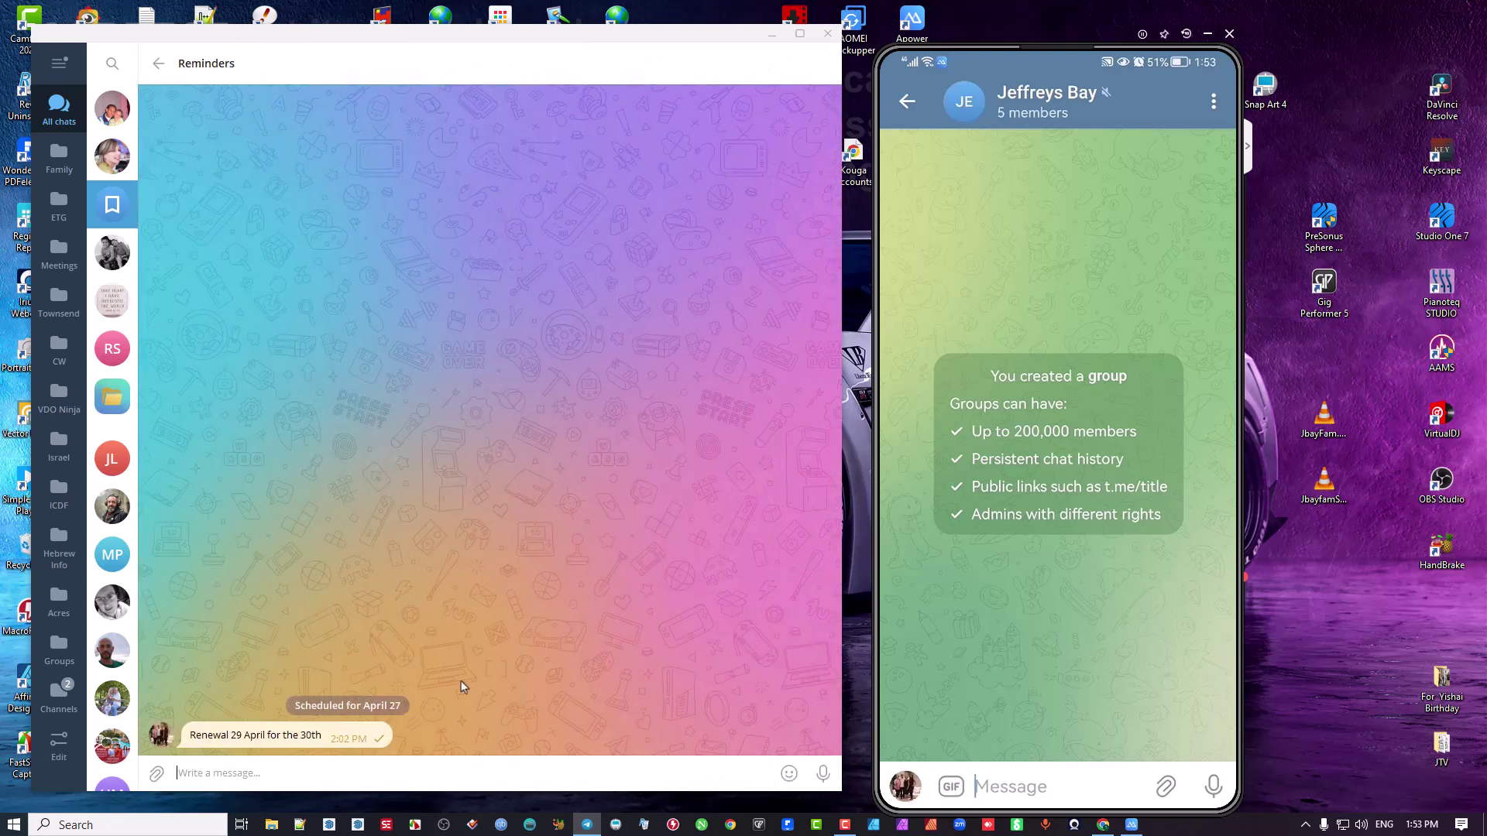
right_click(289, 740)
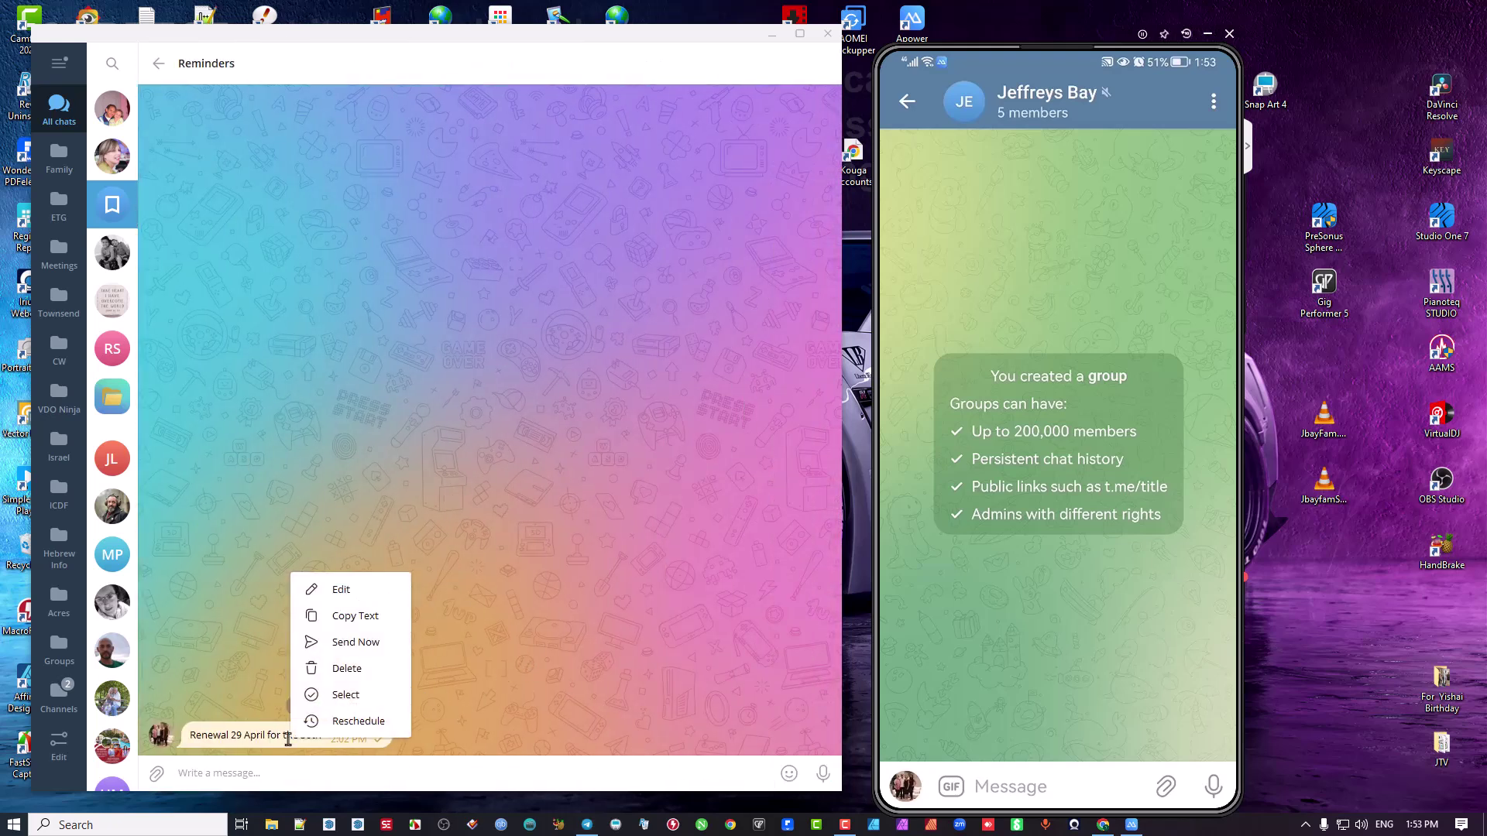
click(333, 587)
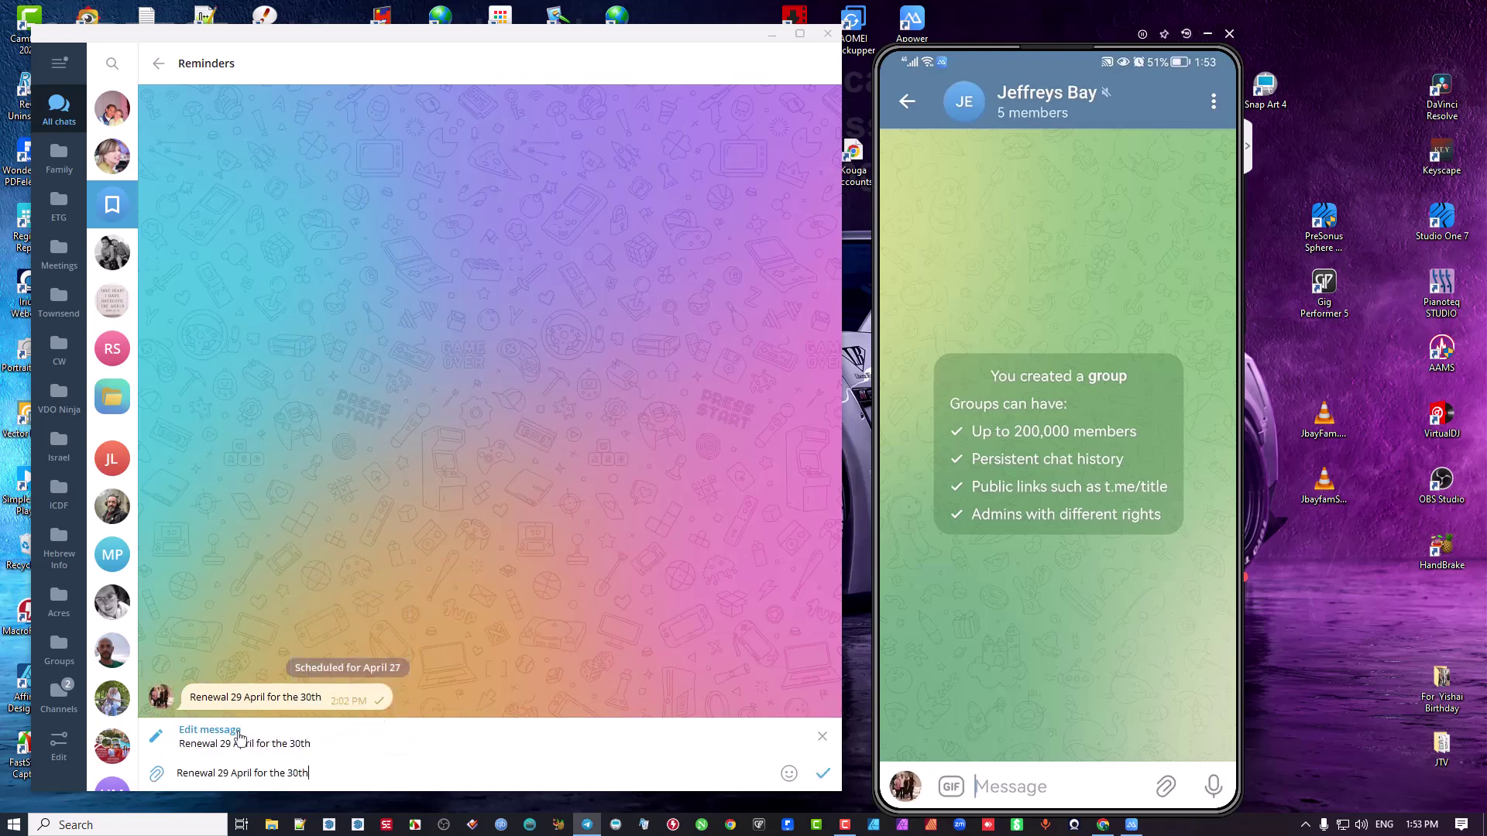
click(155, 776)
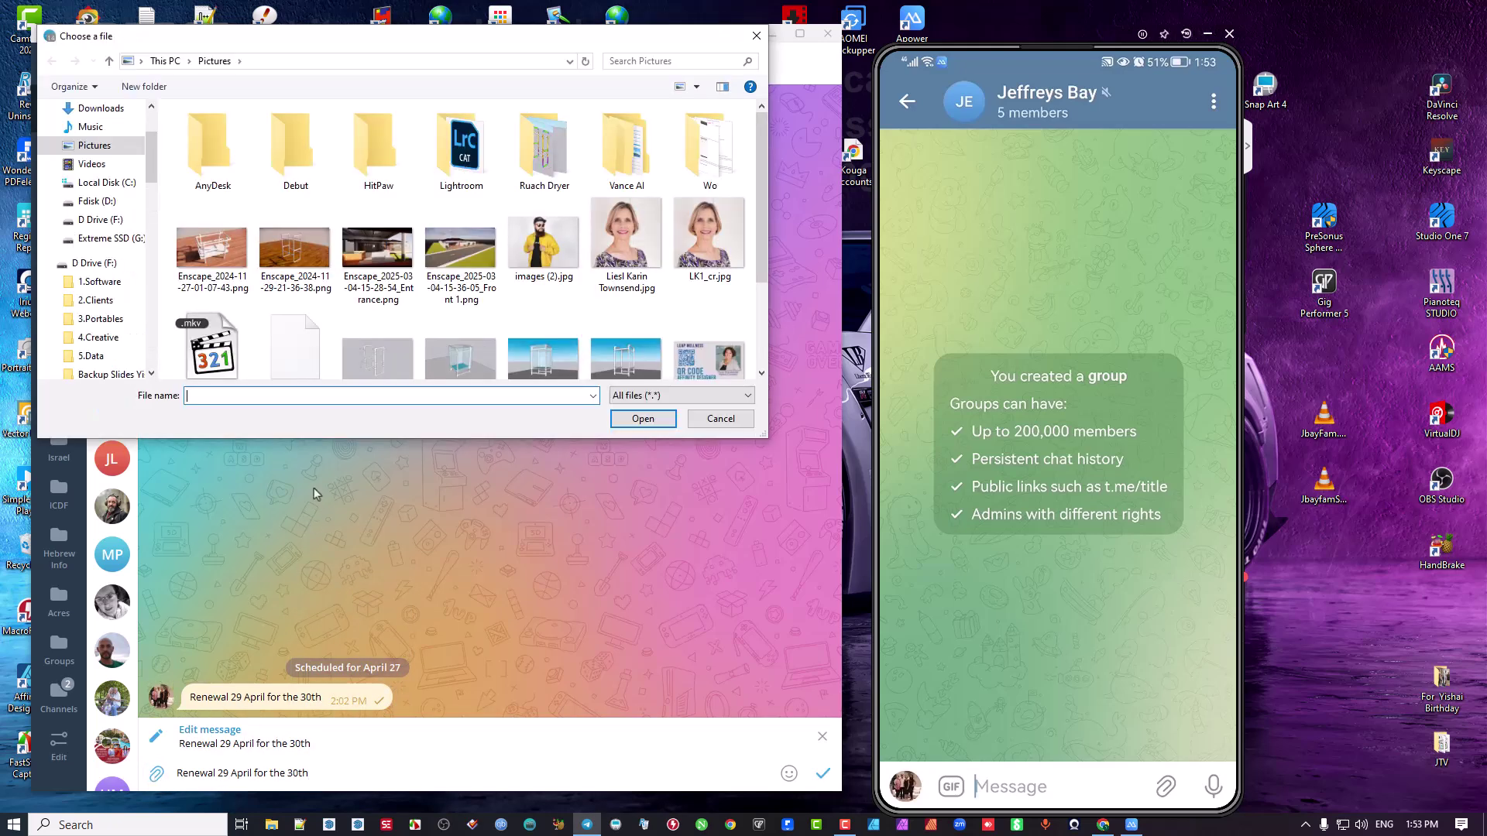
click(649, 249)
click(643, 418)
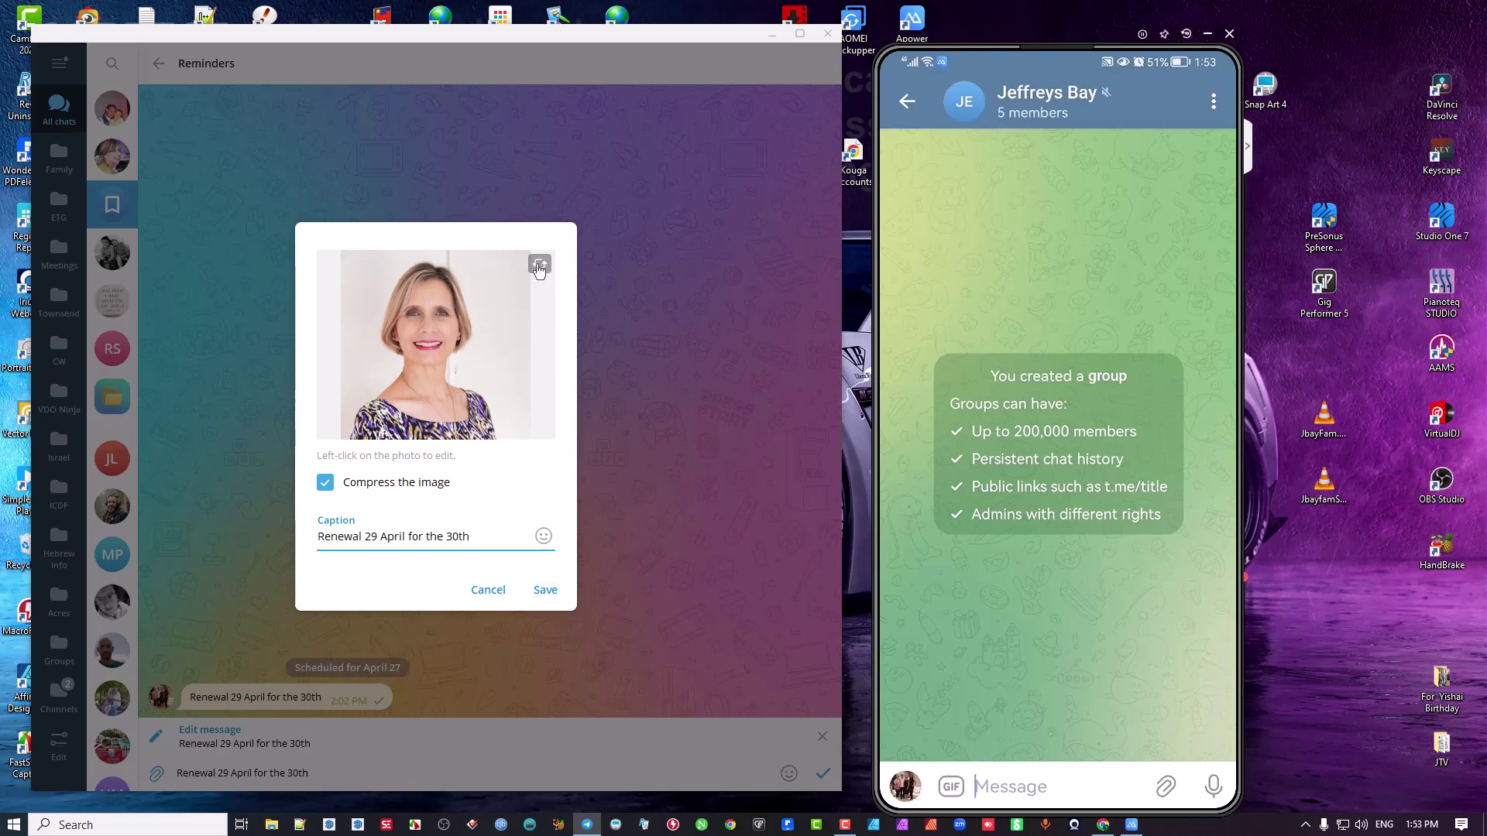
click(546, 598)
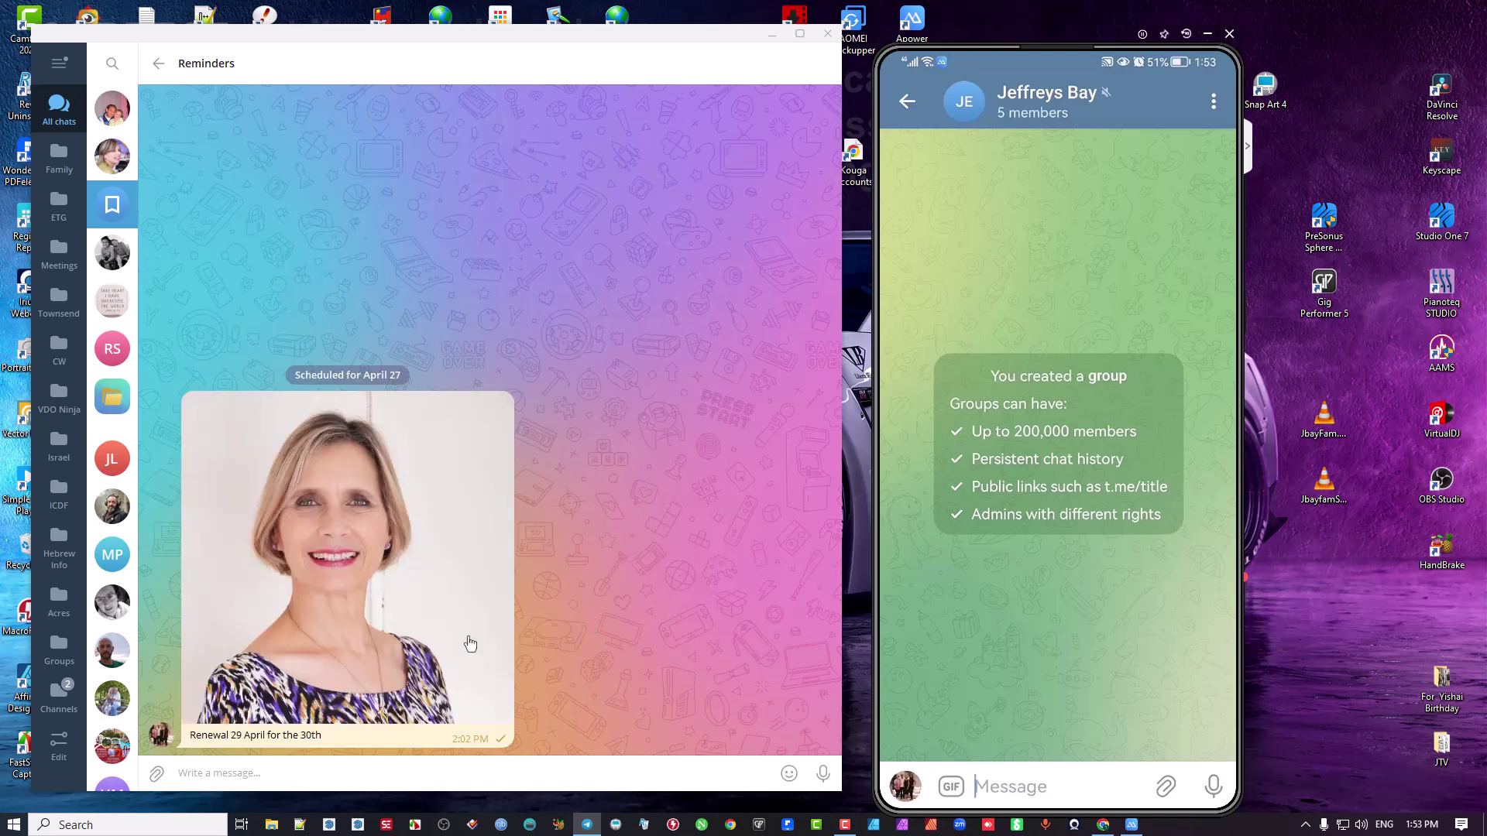
key(Up)
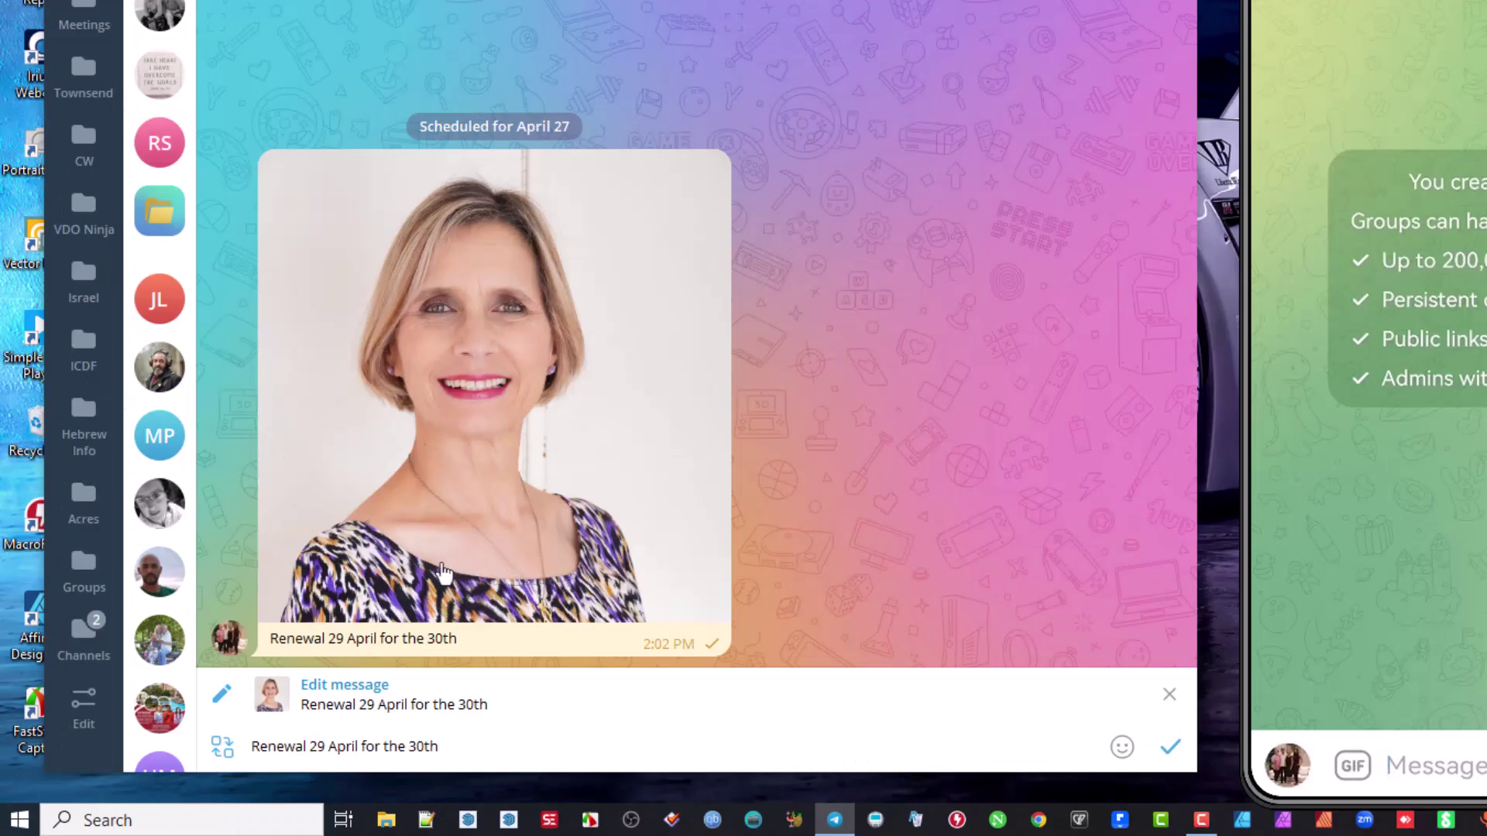
click(223, 701)
click(222, 748)
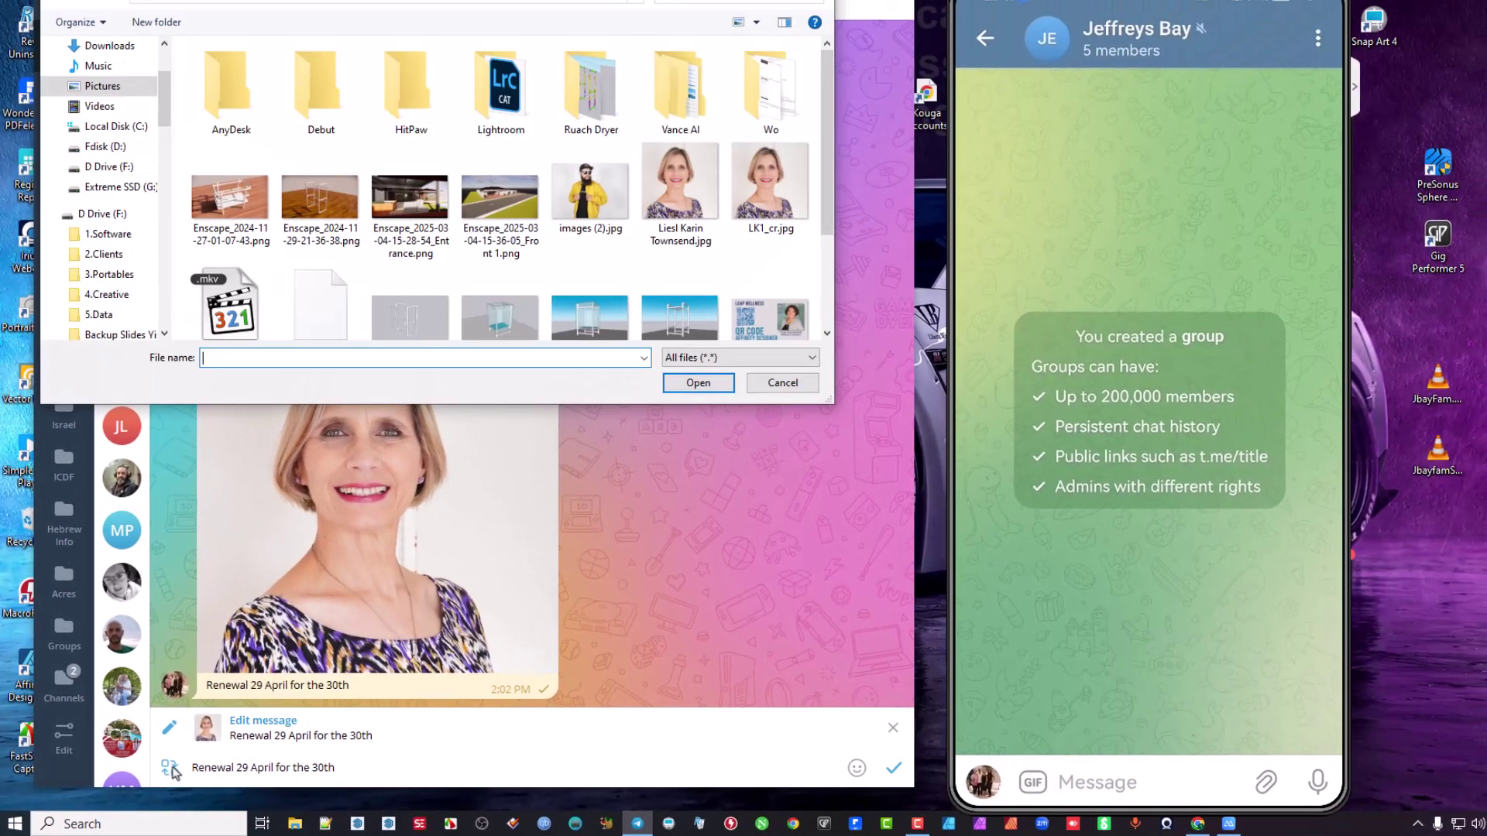
click(777, 384)
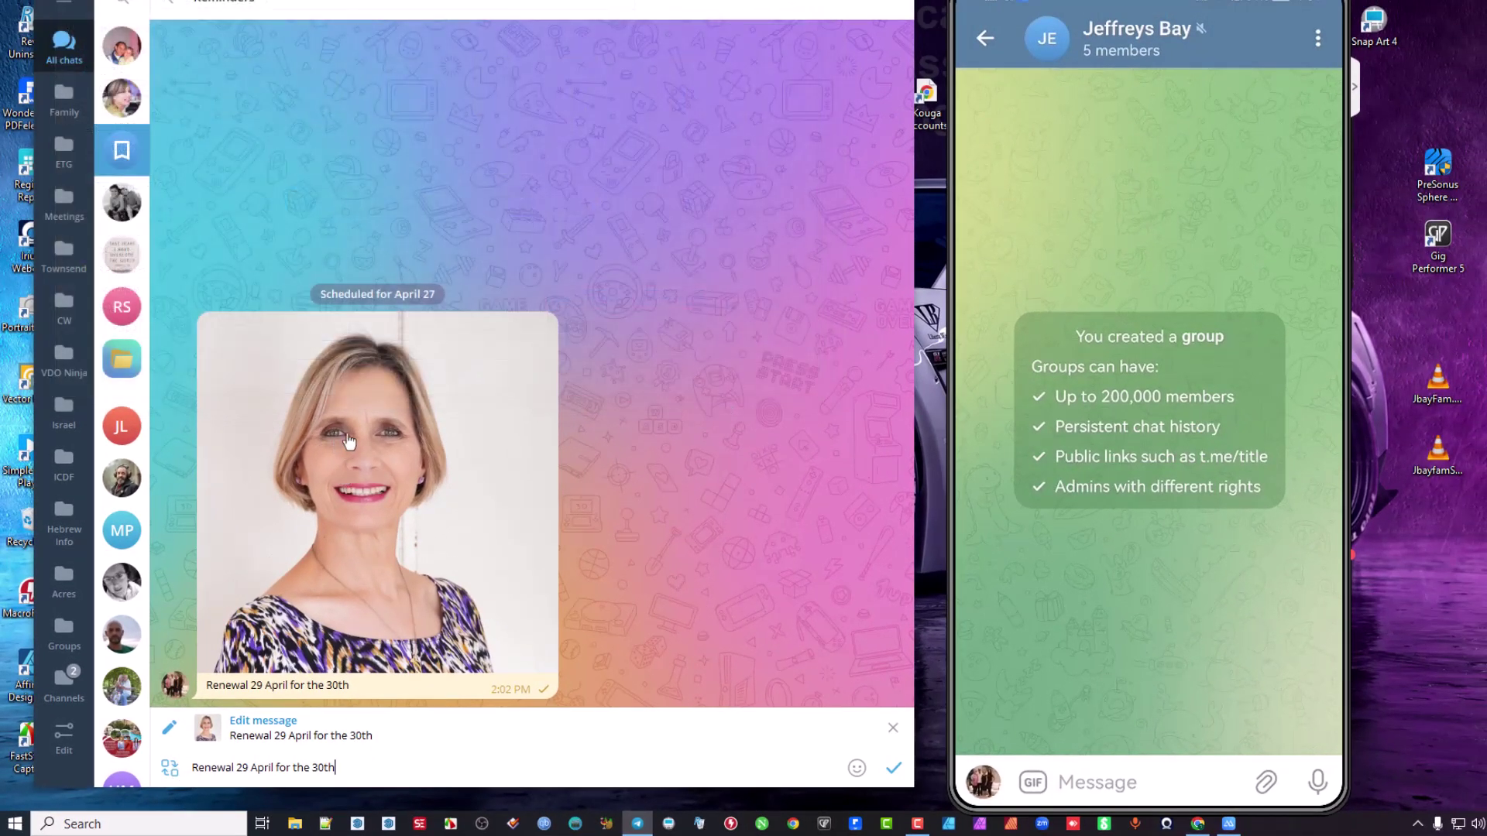
Delete the scheduled photo reminder and return to Saved Messages.
right_click(350, 434)
click(417, 568)
click(571, 404)
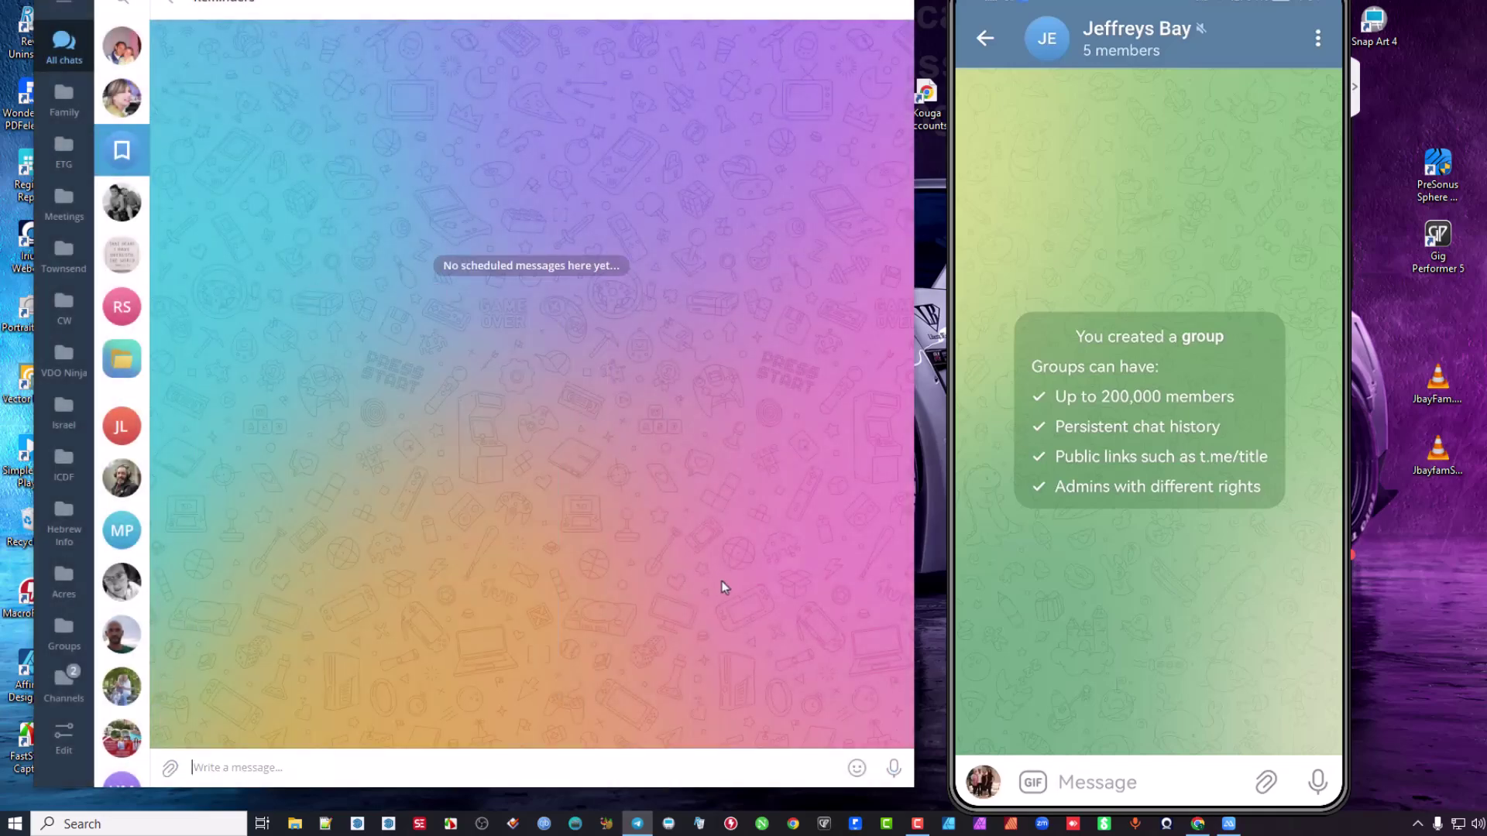
key(Escape)
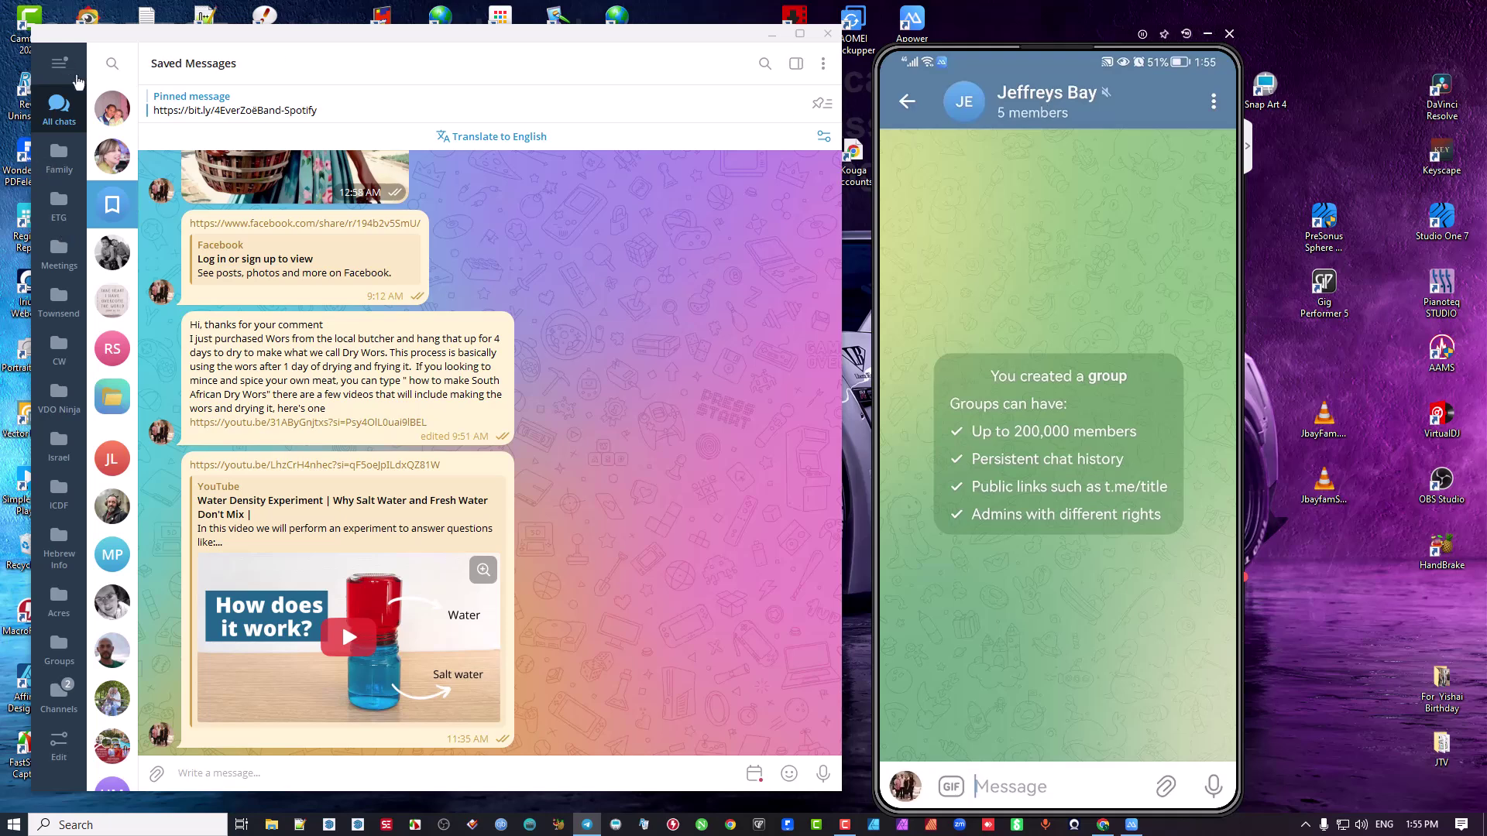
Search the chats for "jeff" and open the Jeffreys Bay group.
click(113, 64)
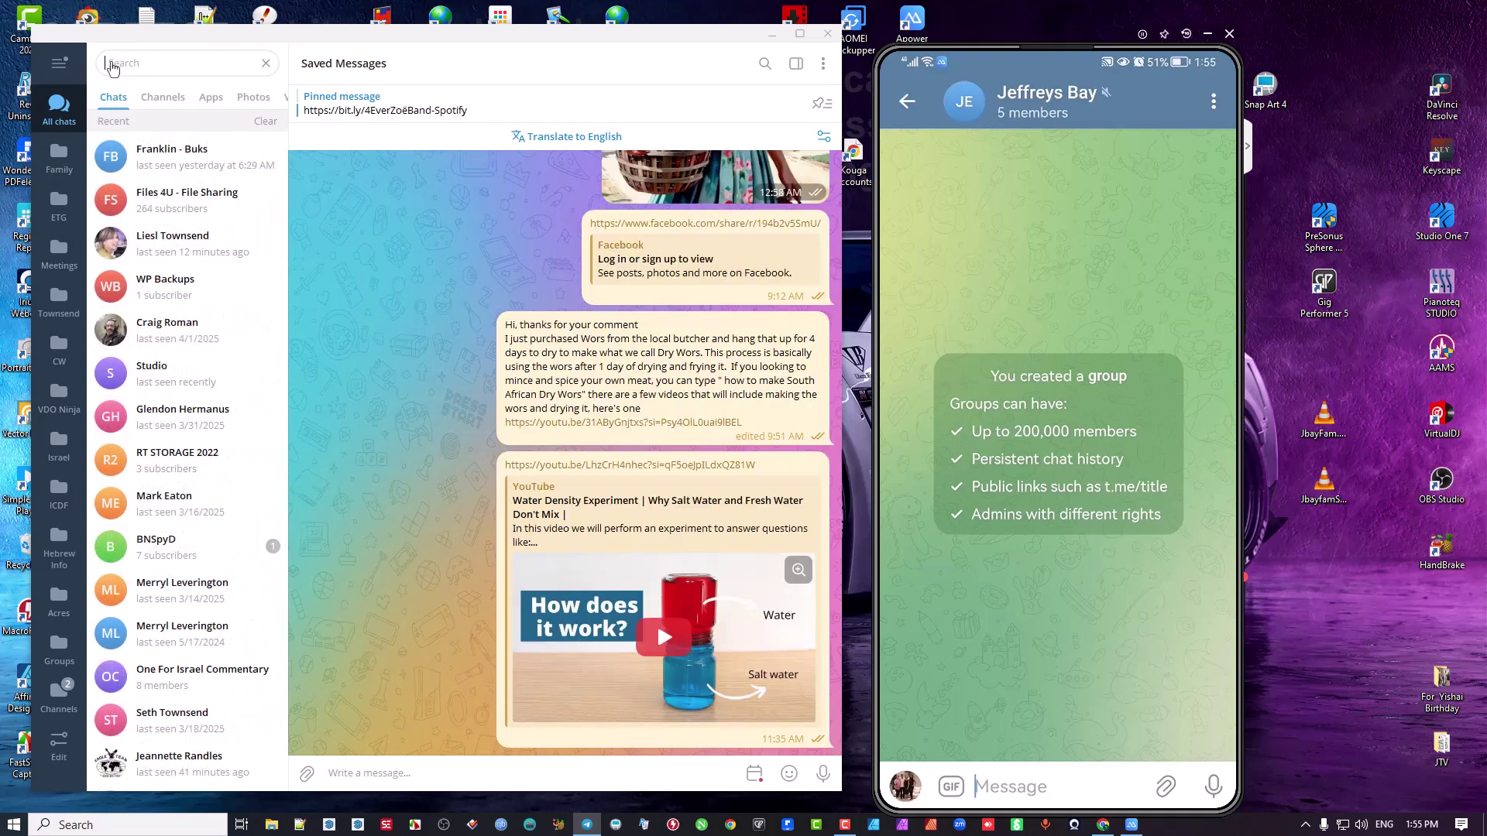
text(jeff)
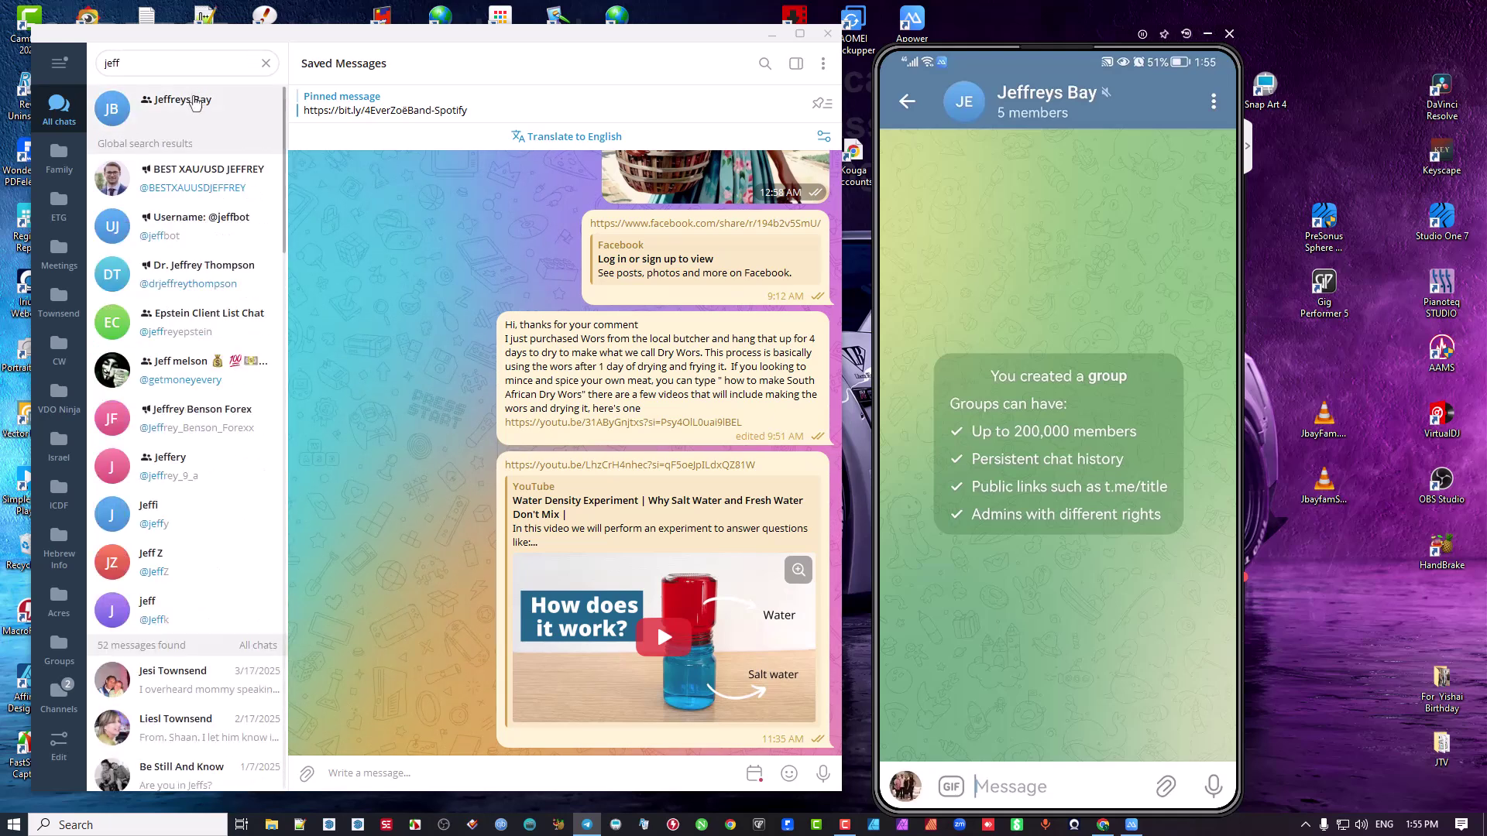
click(193, 100)
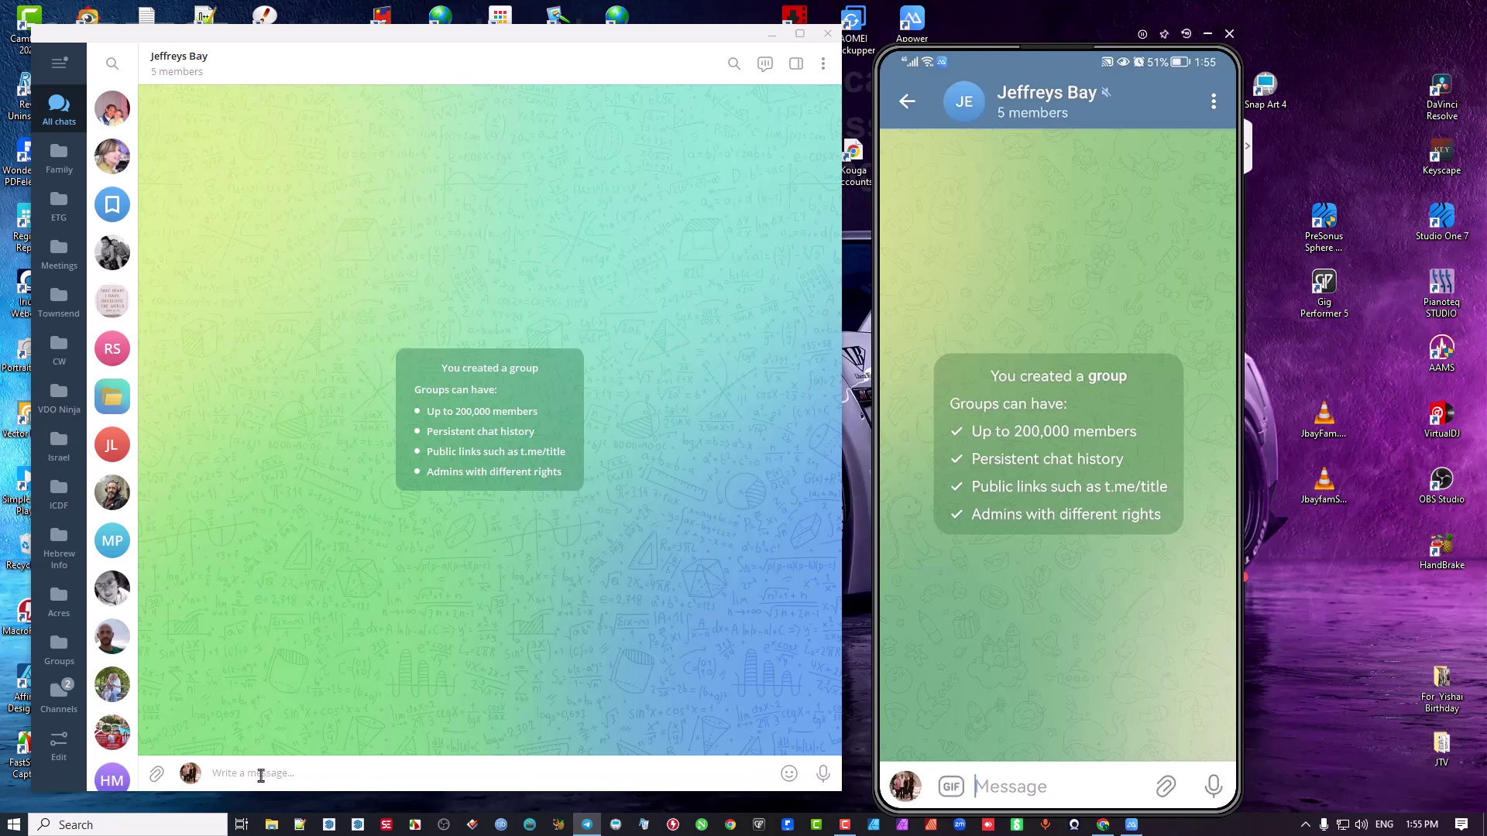
Write the message "Hi the next AGM is on Friday" in the Jeffreys Bay group without sending it.
text(Hi the next AGM is)
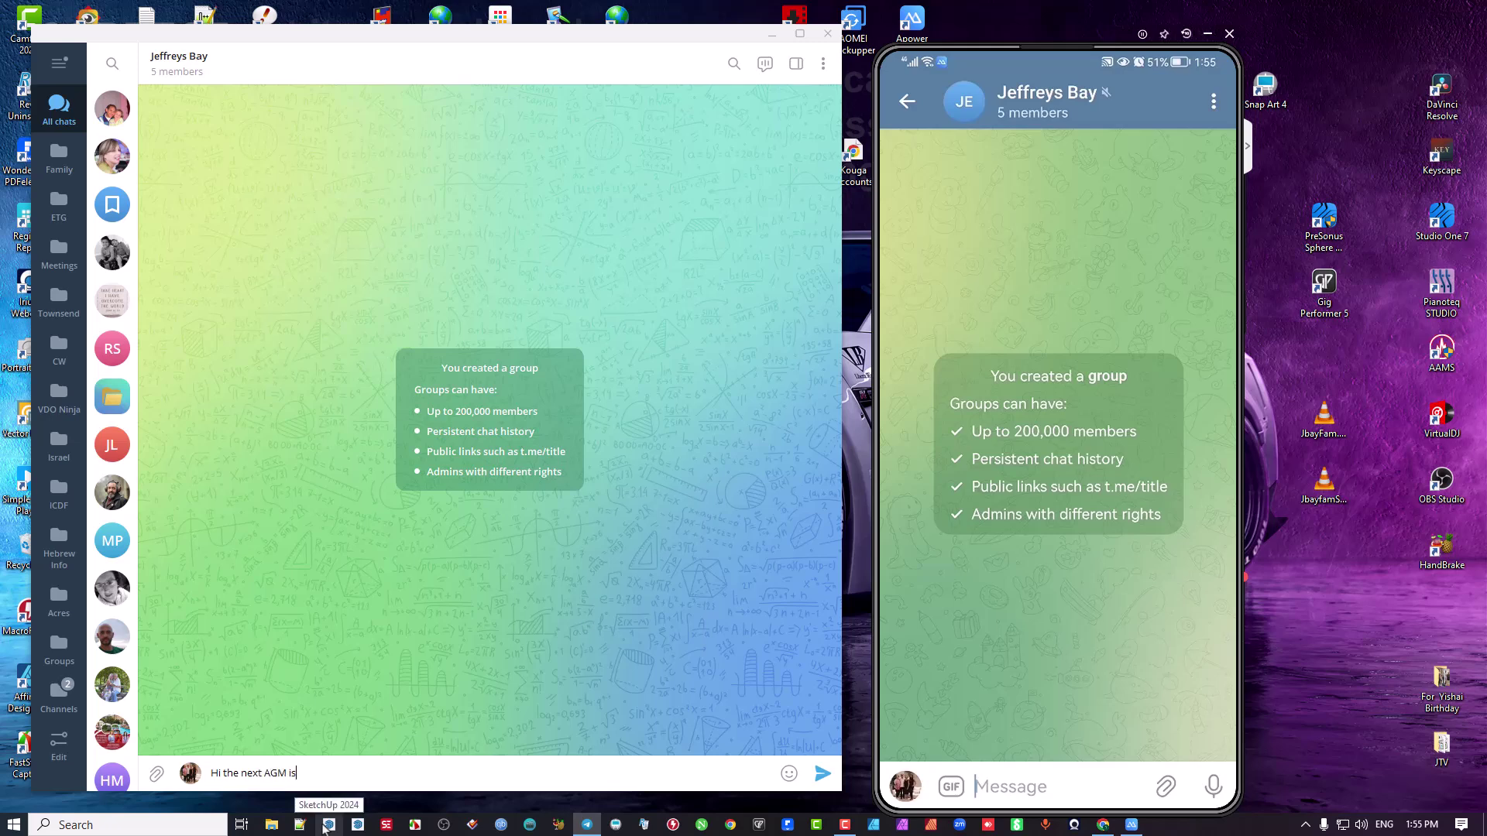
text( on Friday)
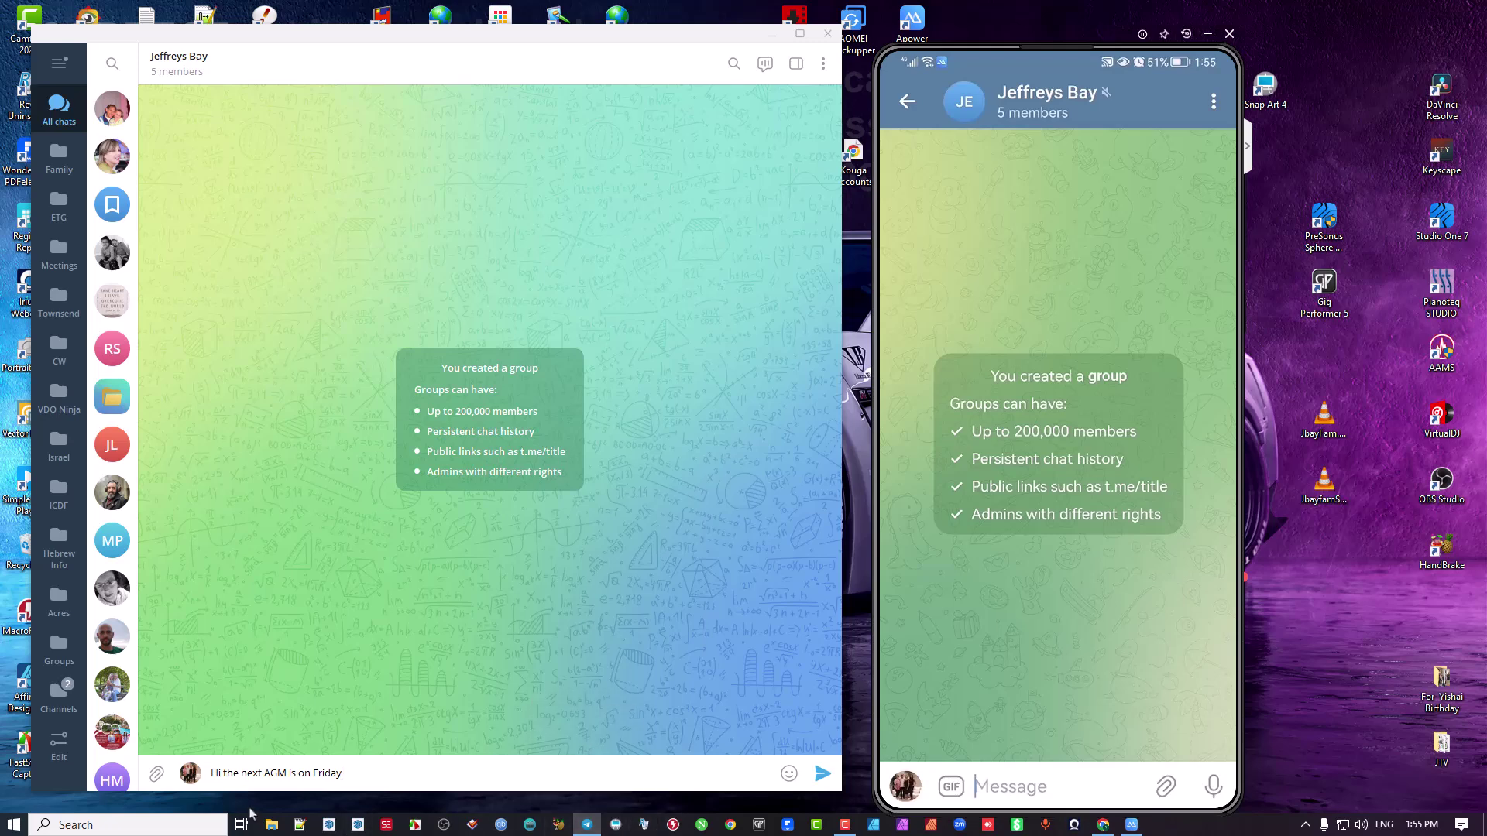
mouse_move(800, 784)
text(Hi the next AGM is on Friday)
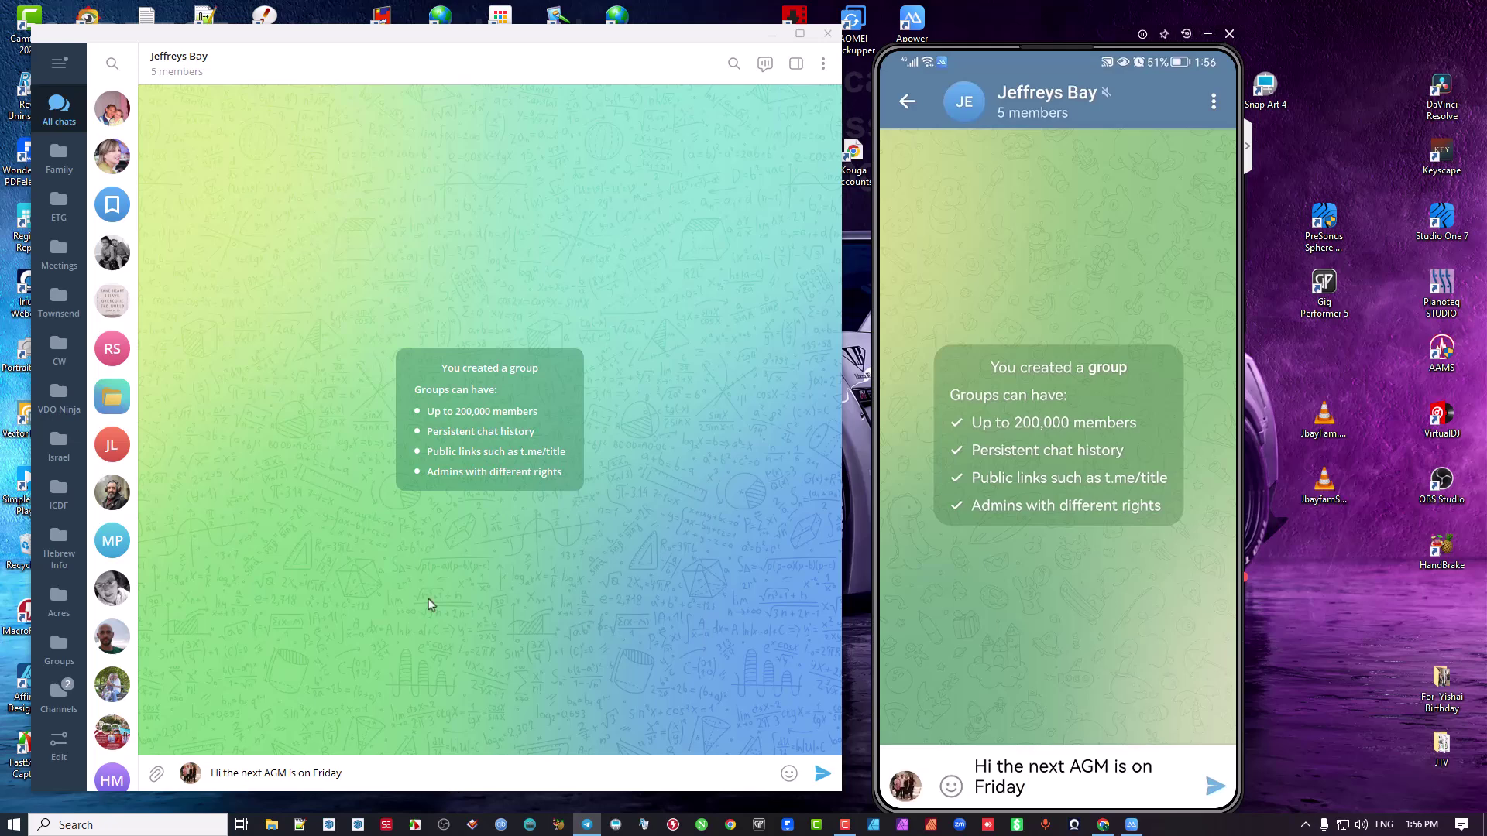
Schedule the drafted AGM message from the mirrored phone for Wed, Apr 16 at 13:58.
right_click(822, 774)
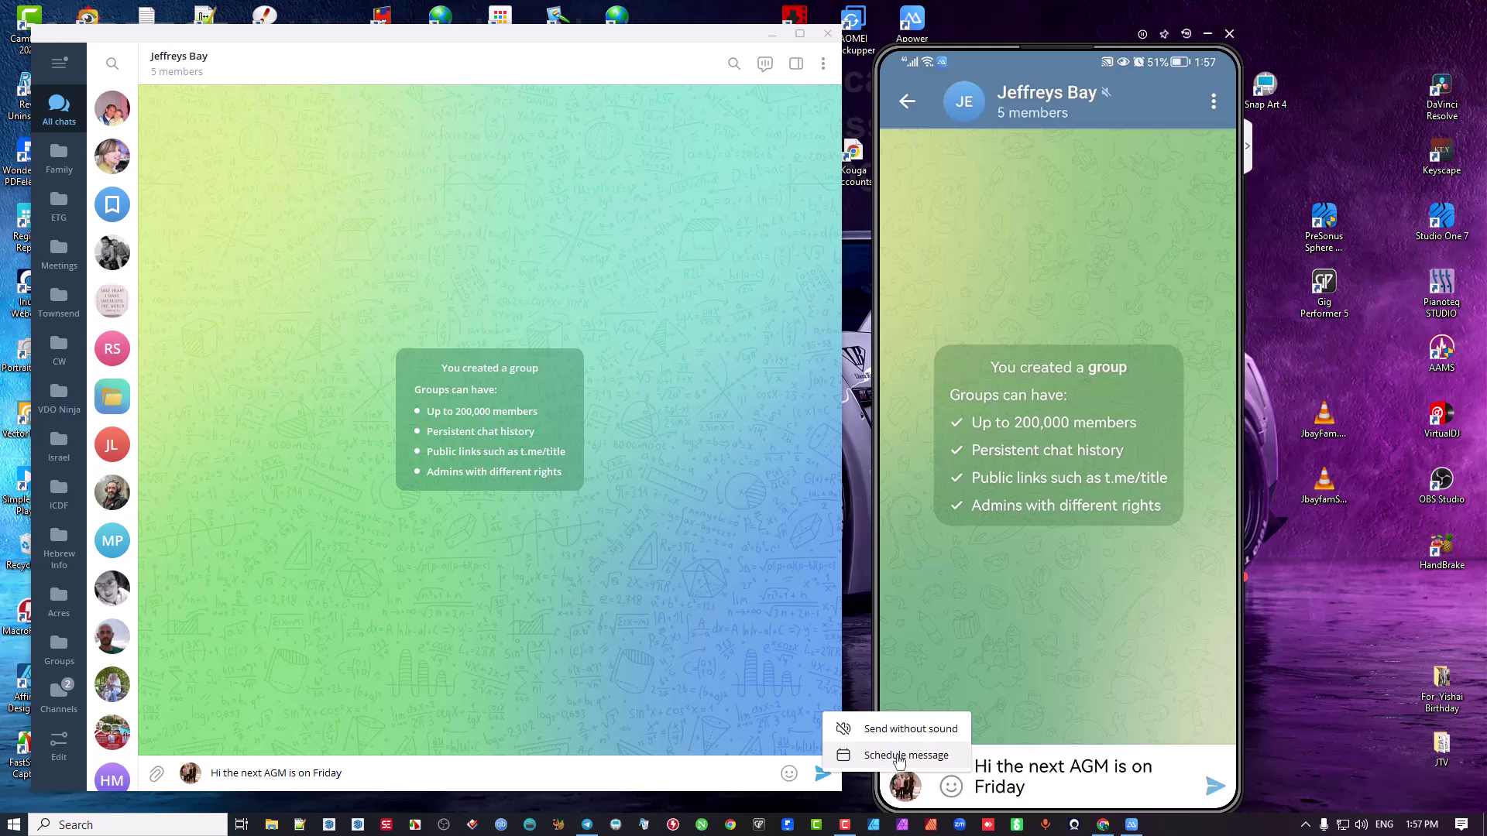
click(745, 649)
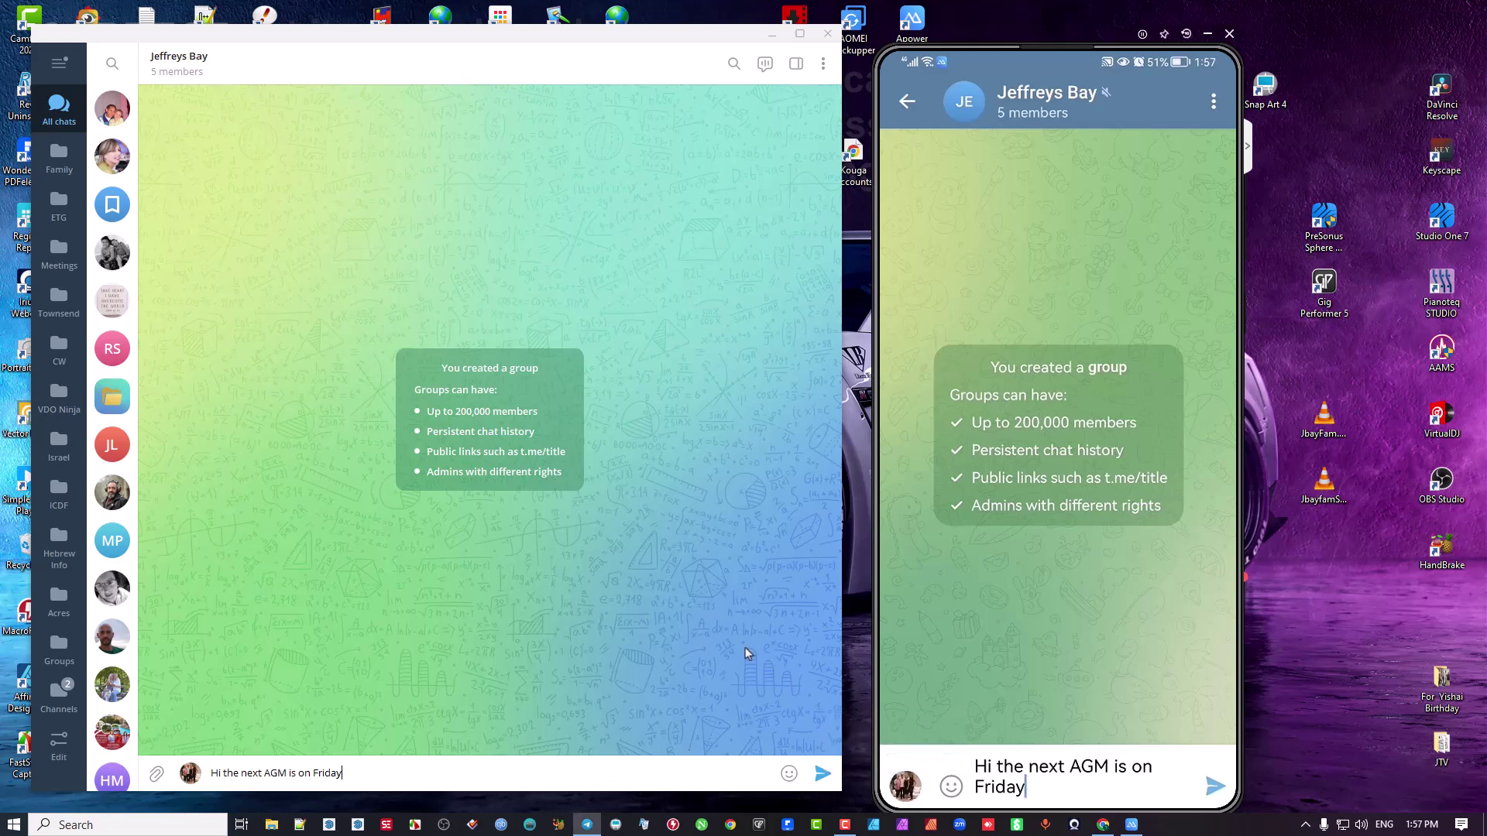
click(1215, 788)
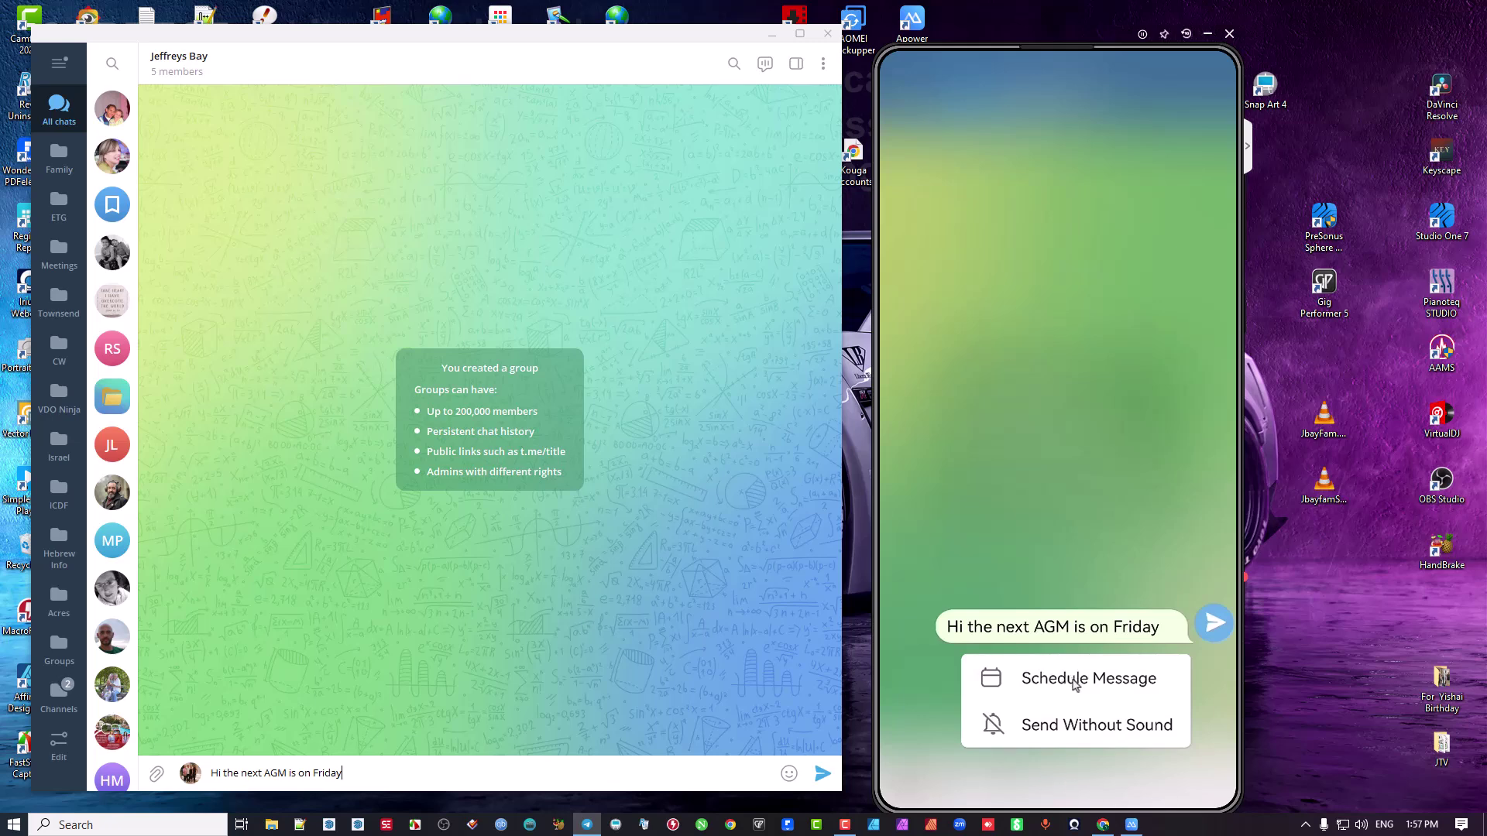
click(1075, 680)
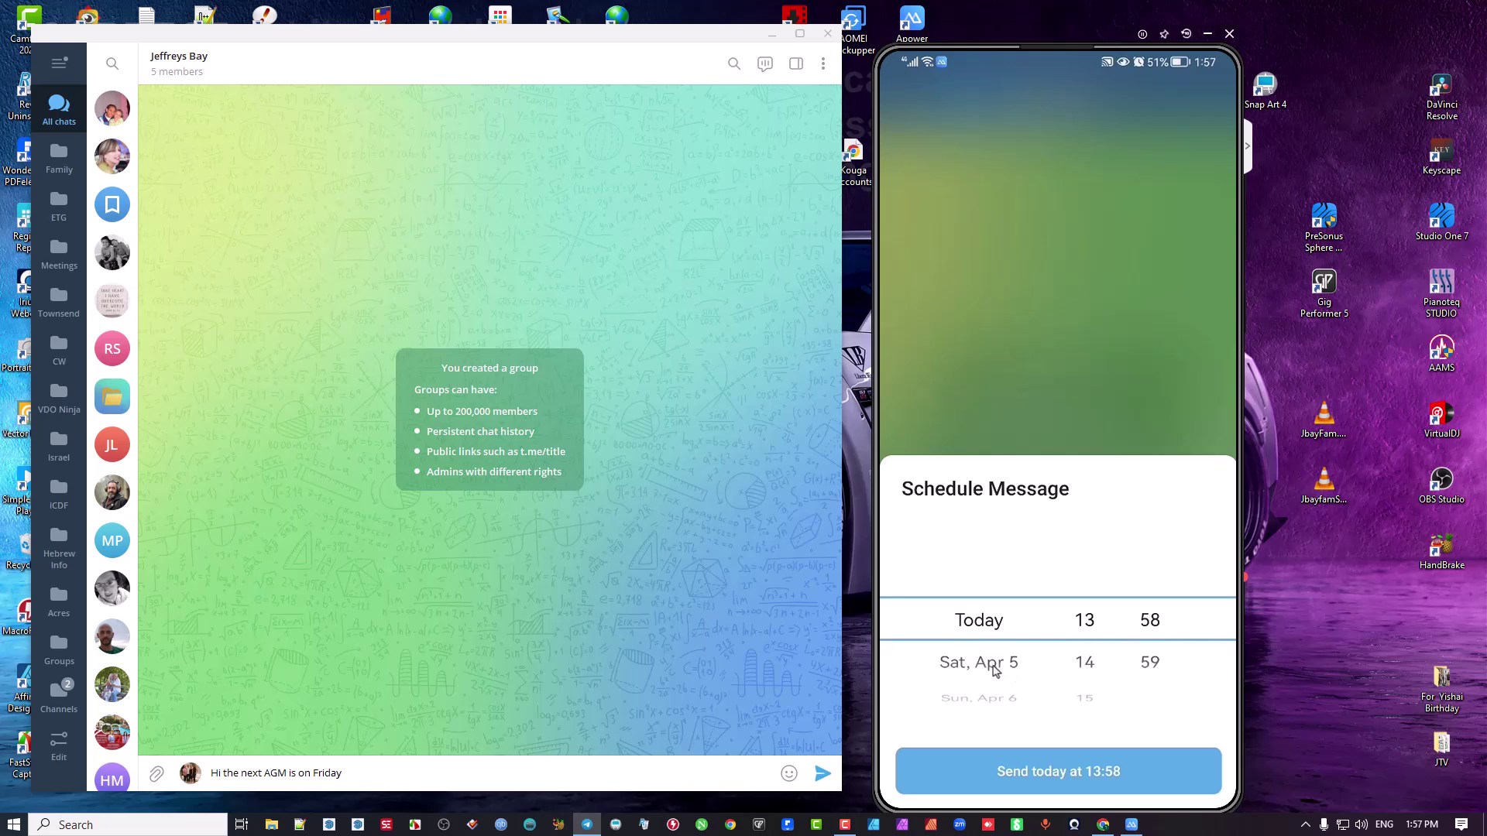
scroll(995, 670, down, 11)
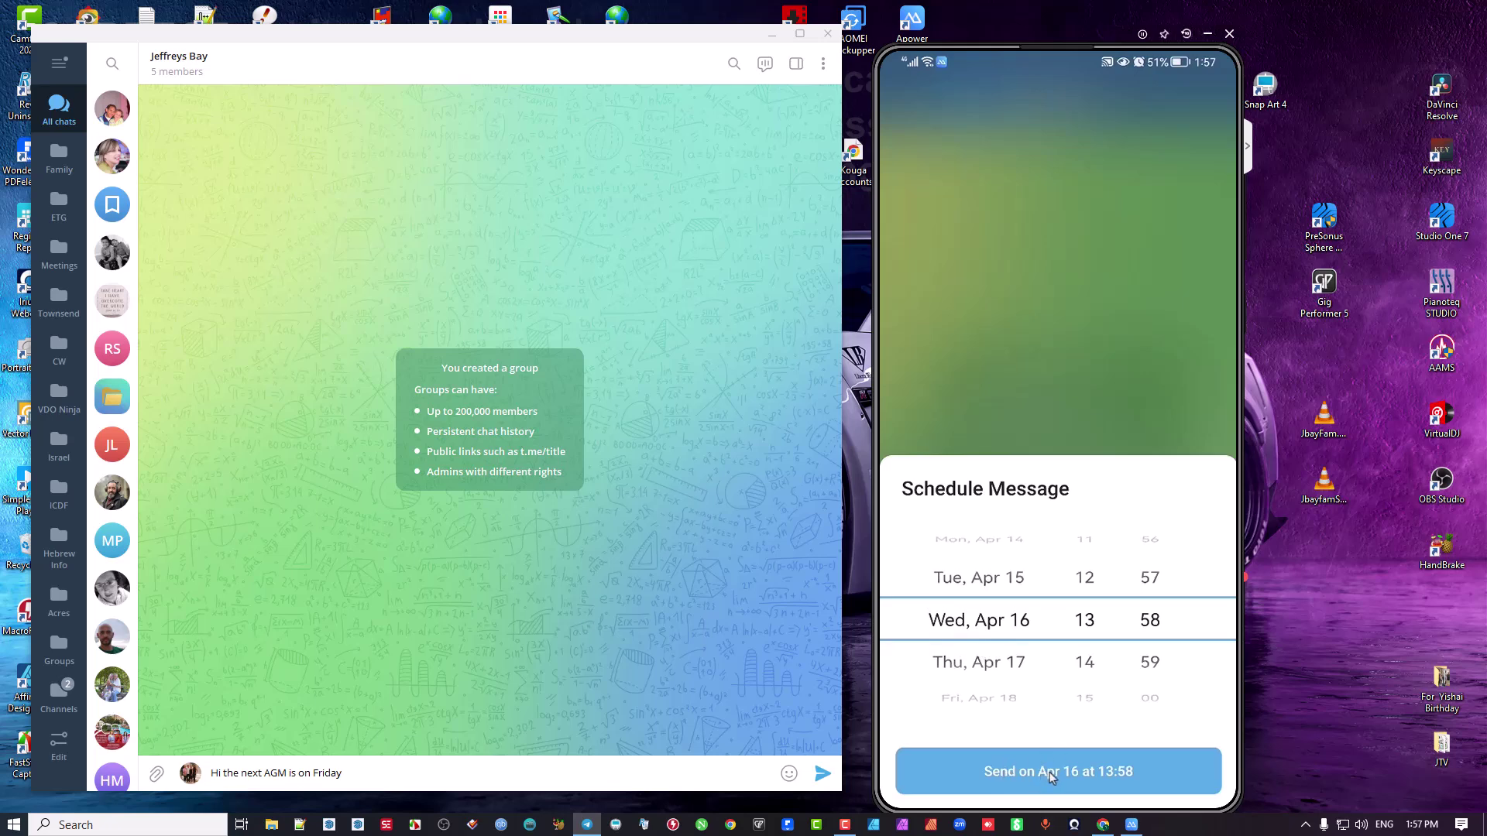
click(1109, 773)
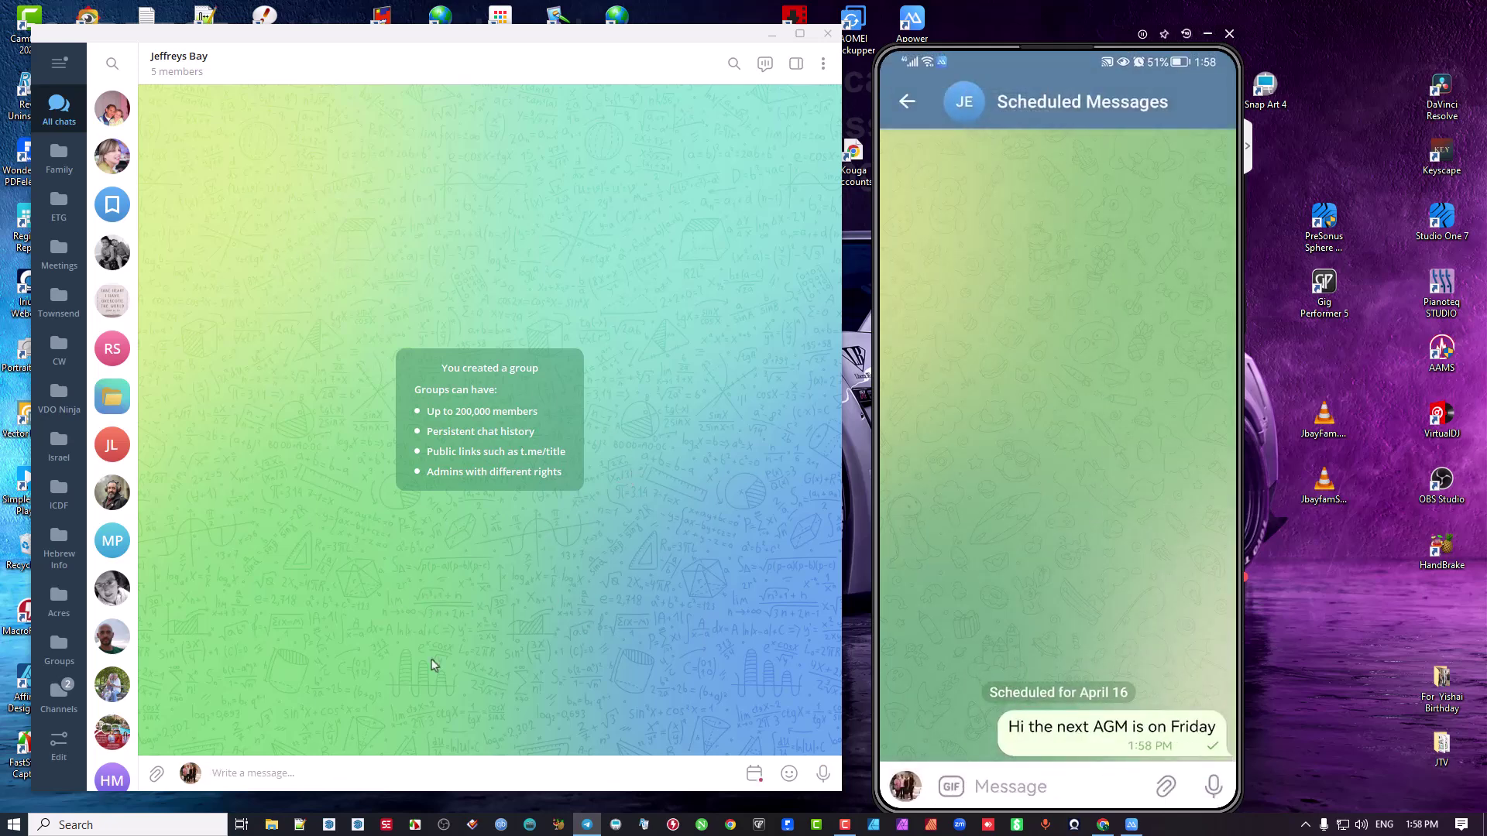
Open the group's scheduled messages on the desktop and edit the AGM message text to "Hi the next AGM is on Friday Morning".
click(755, 776)
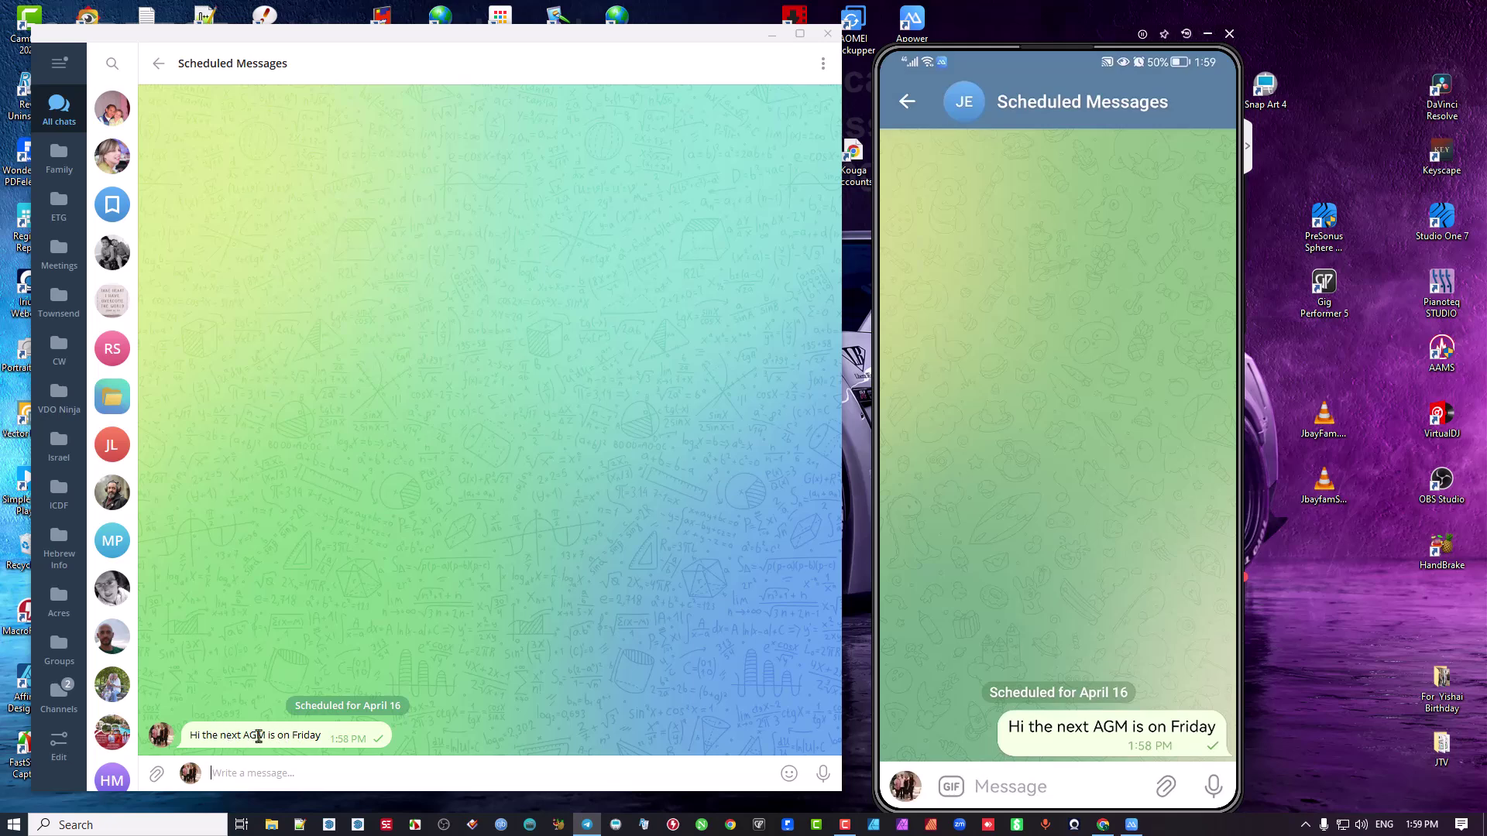
right_click(258, 736)
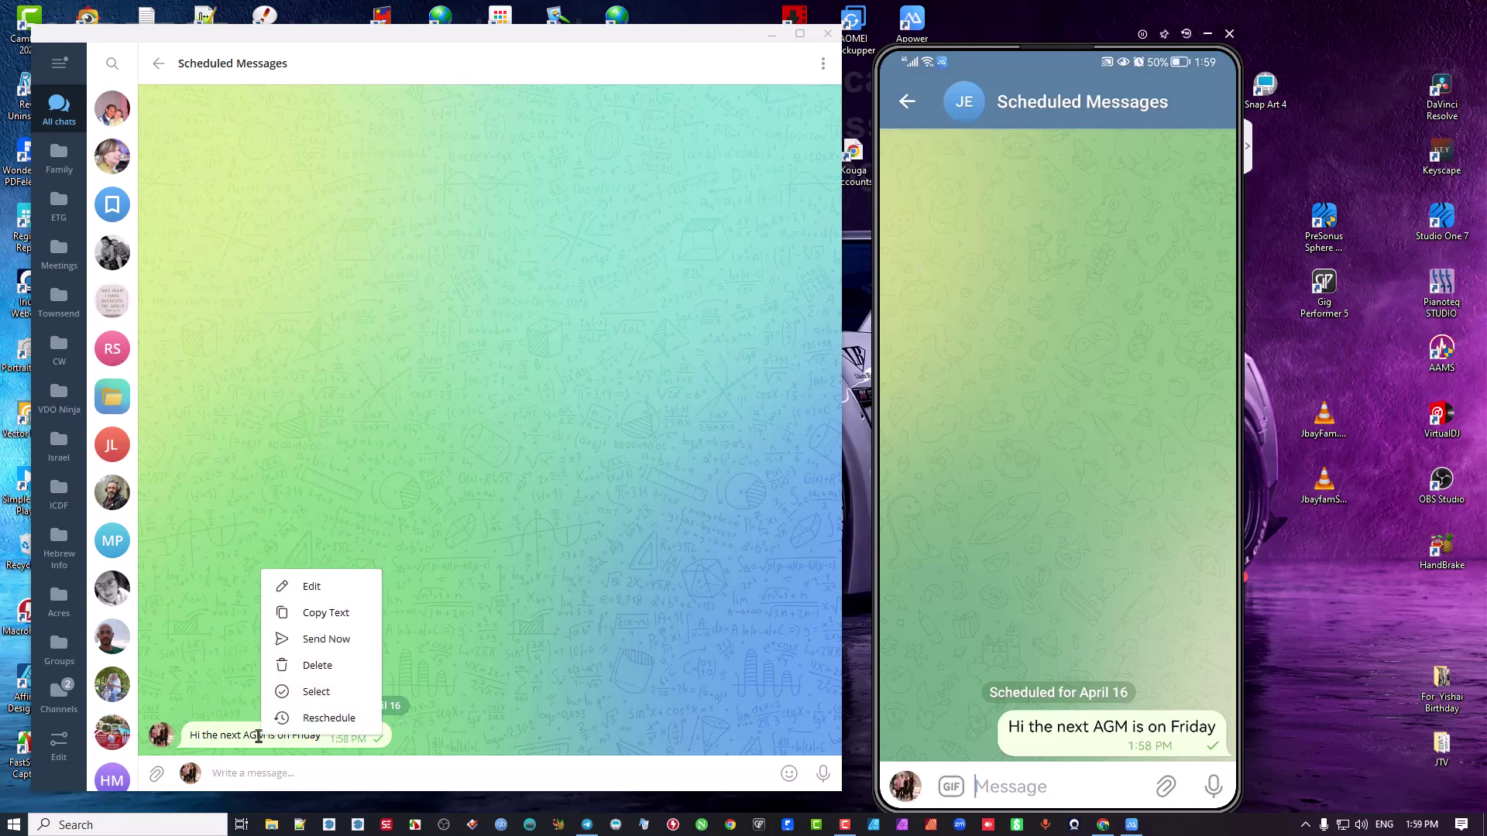
click(308, 589)
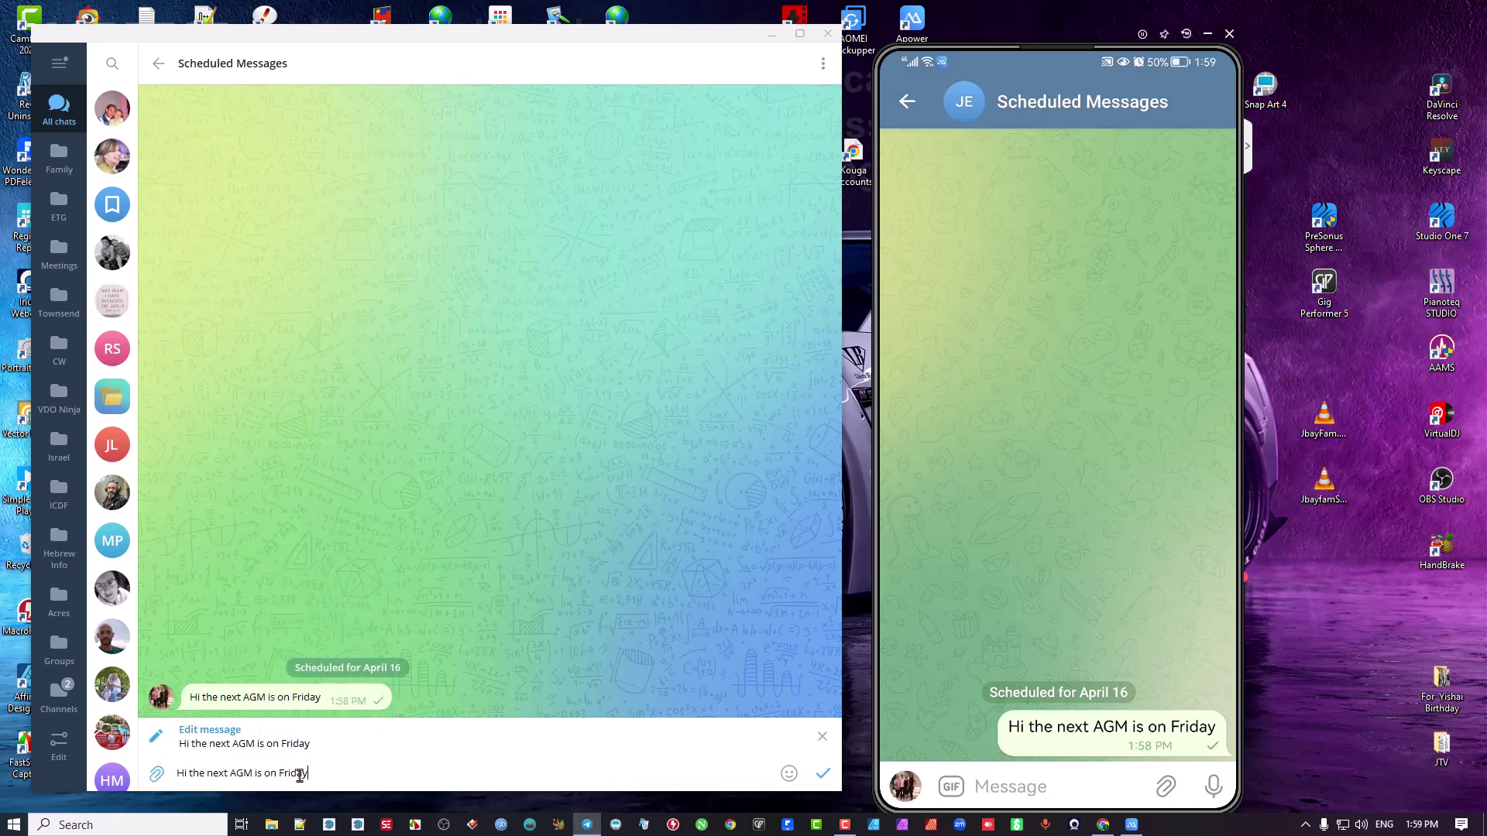
text(Morning)
click(157, 776)
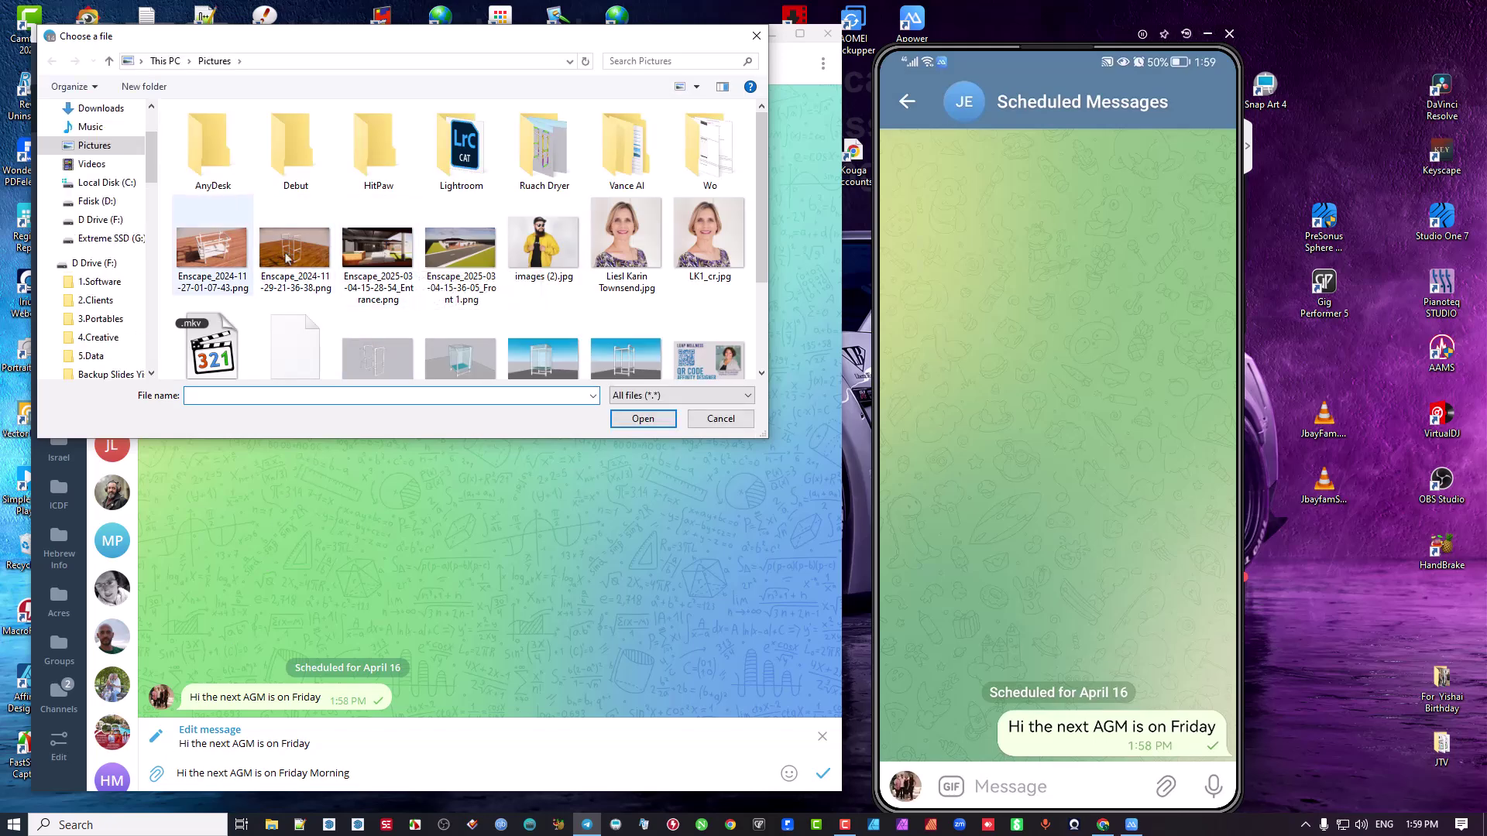
double_click(232, 250)
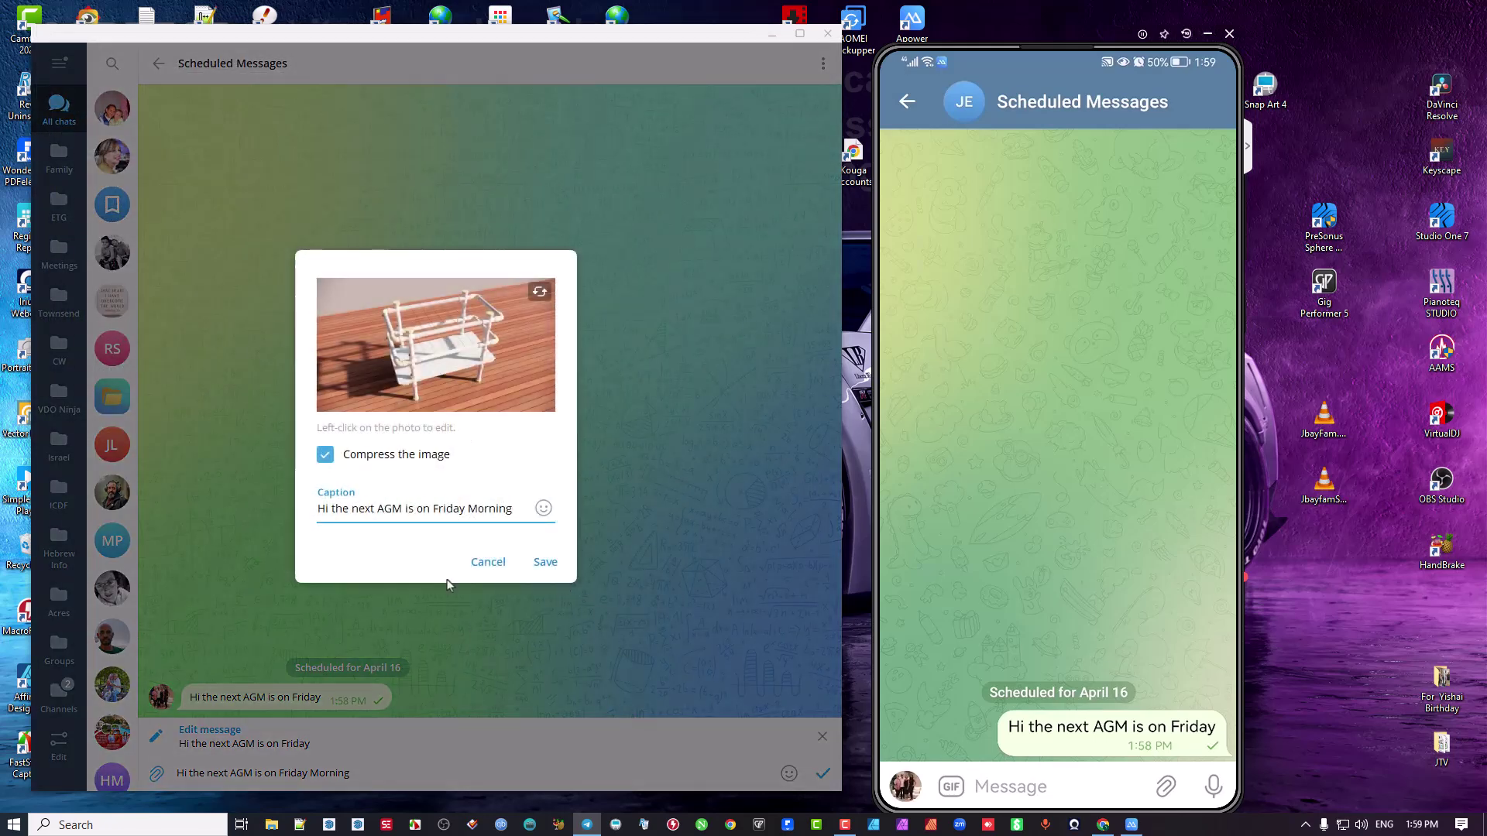
click(325, 454)
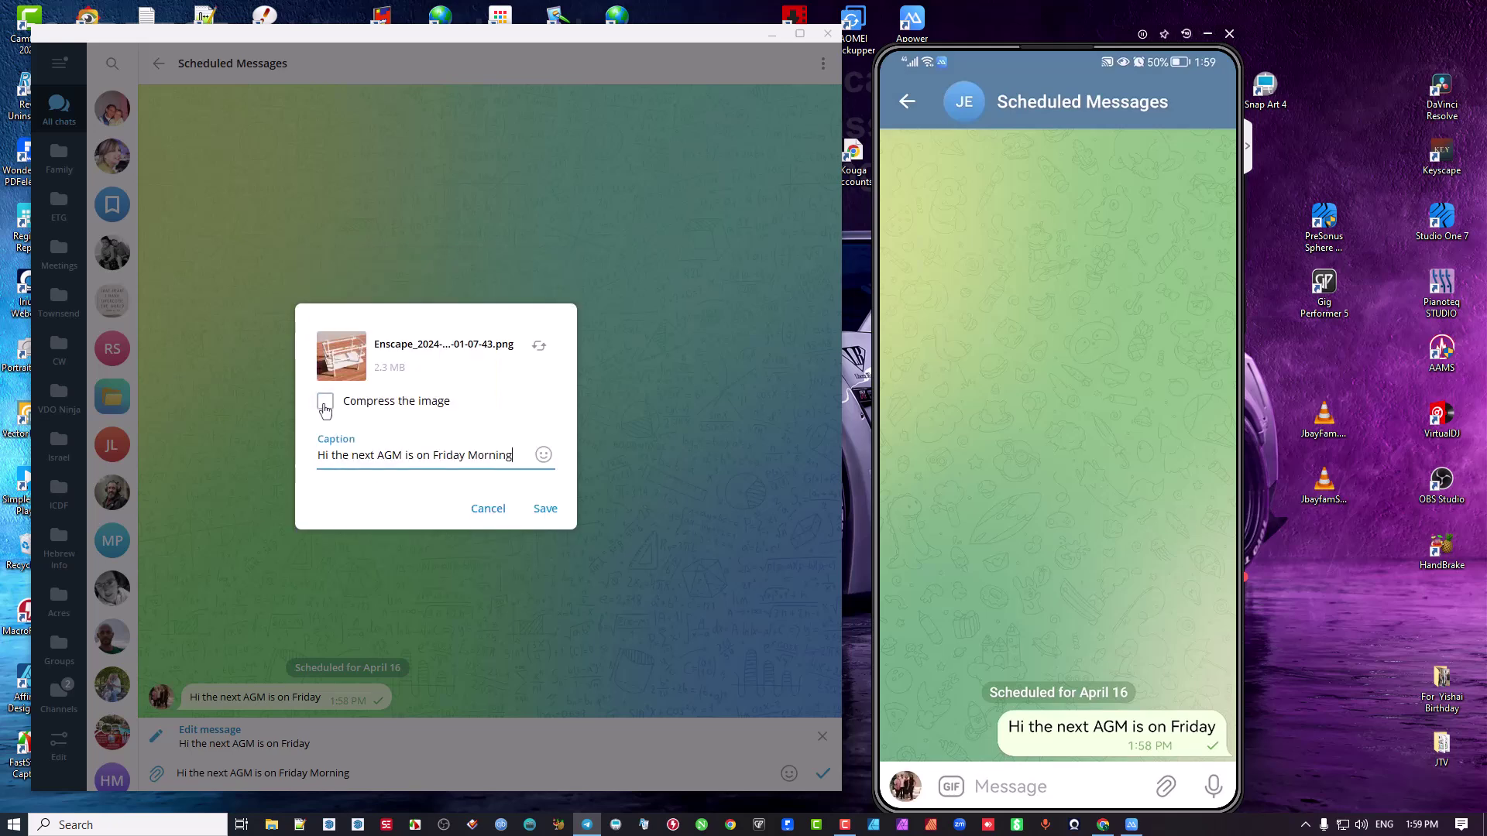
click(325, 402)
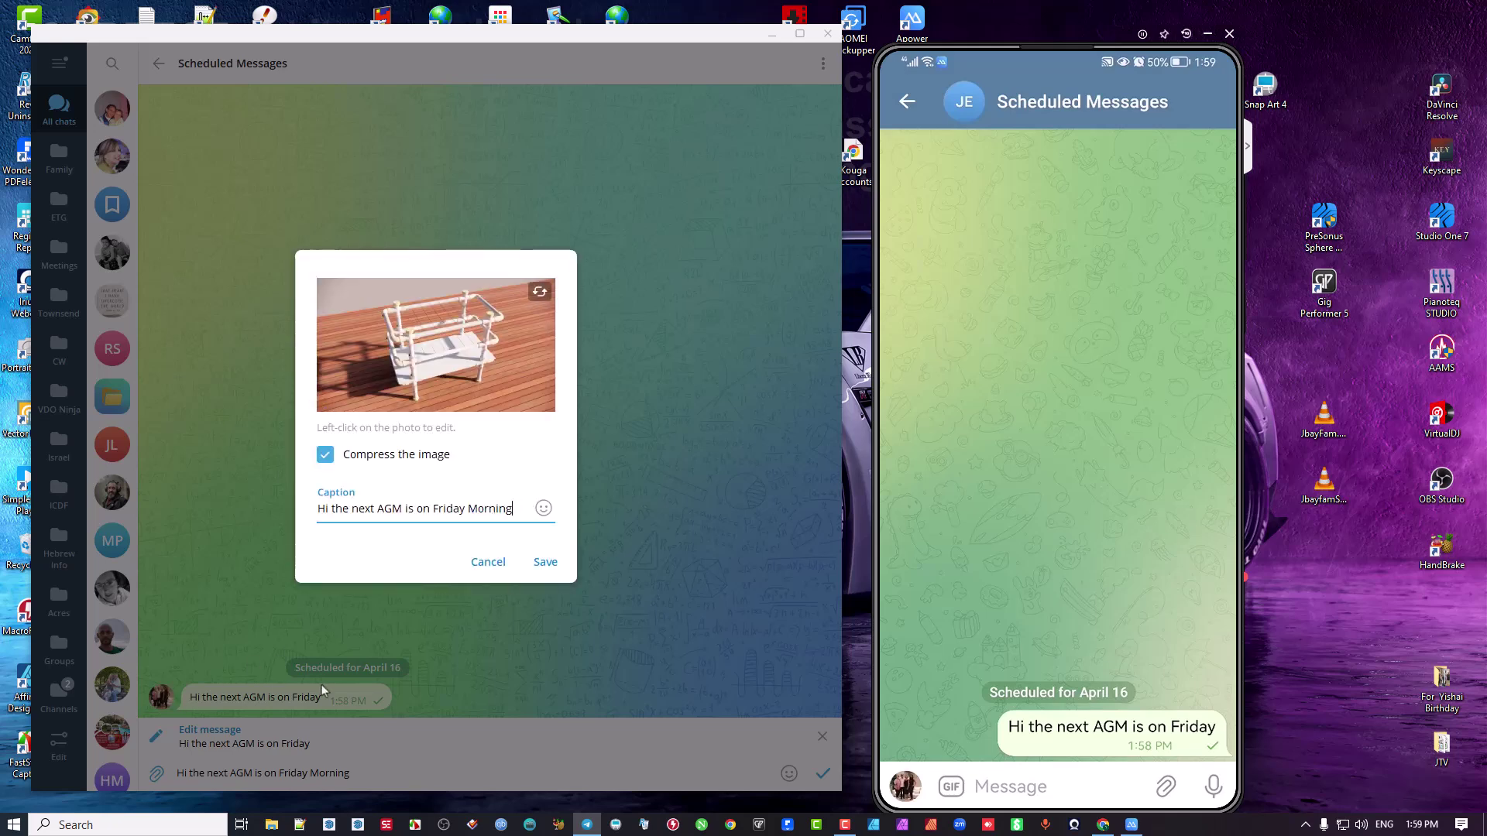
click(545, 563)
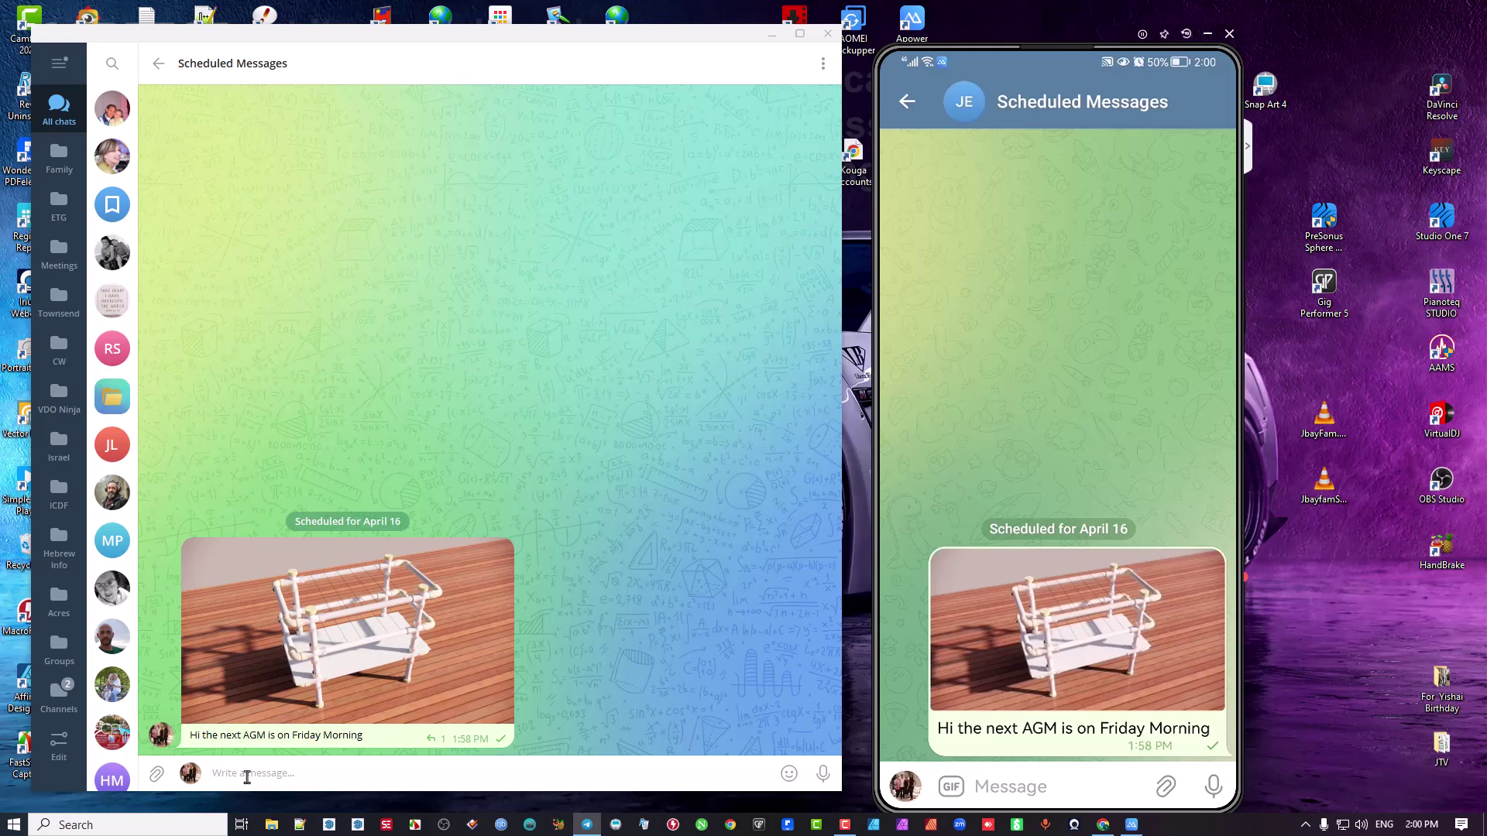
Write a second message in the scheduled list: "We are meeting foe supper at 6pm on monday".
text(We are meetinf)
key(BackSpace)
text(g foe supper at)
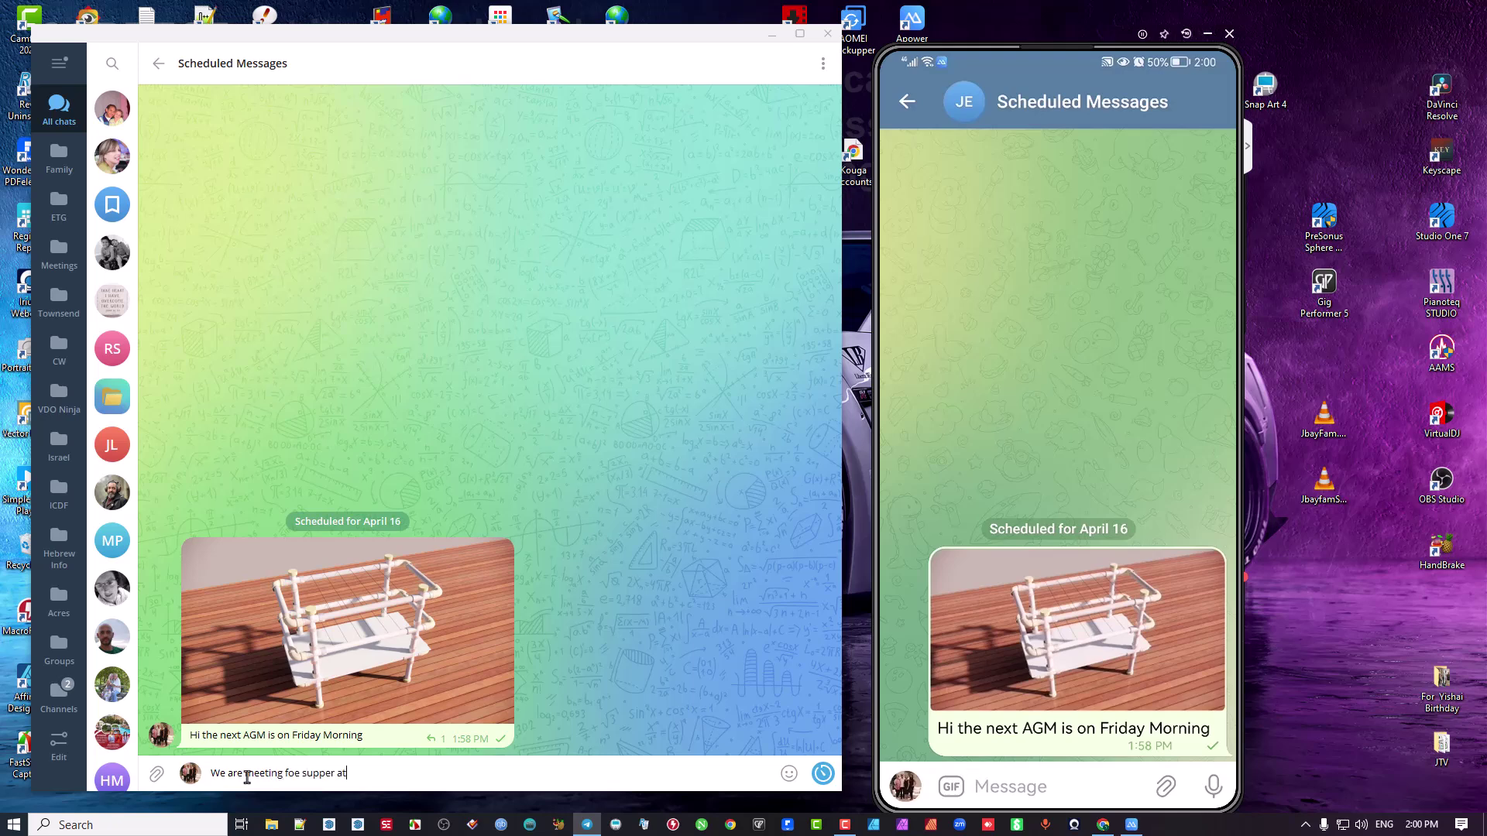
text( 6pm ob monday)
click(386, 774)
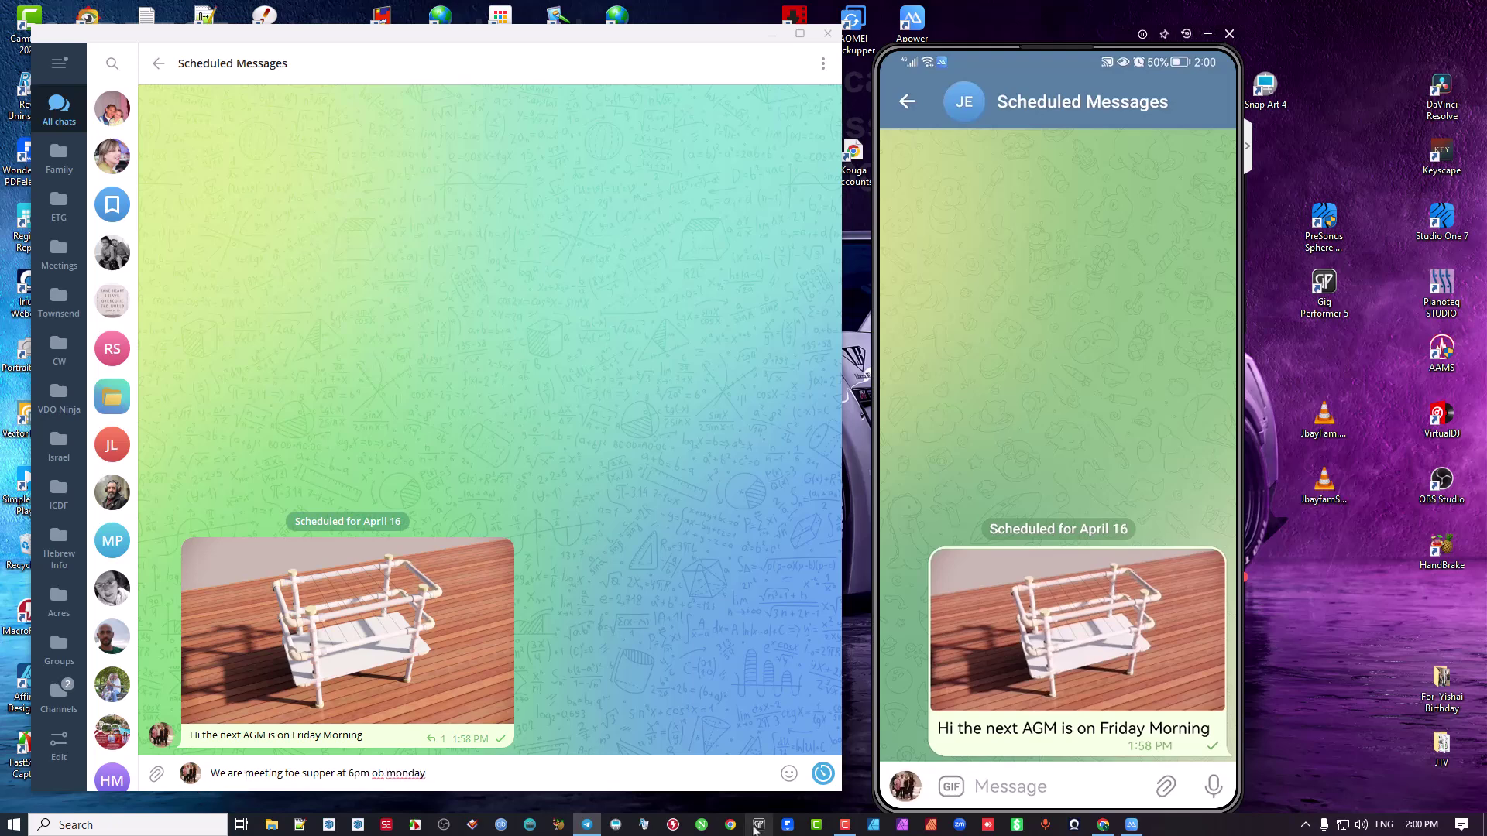
key(BackSpace)
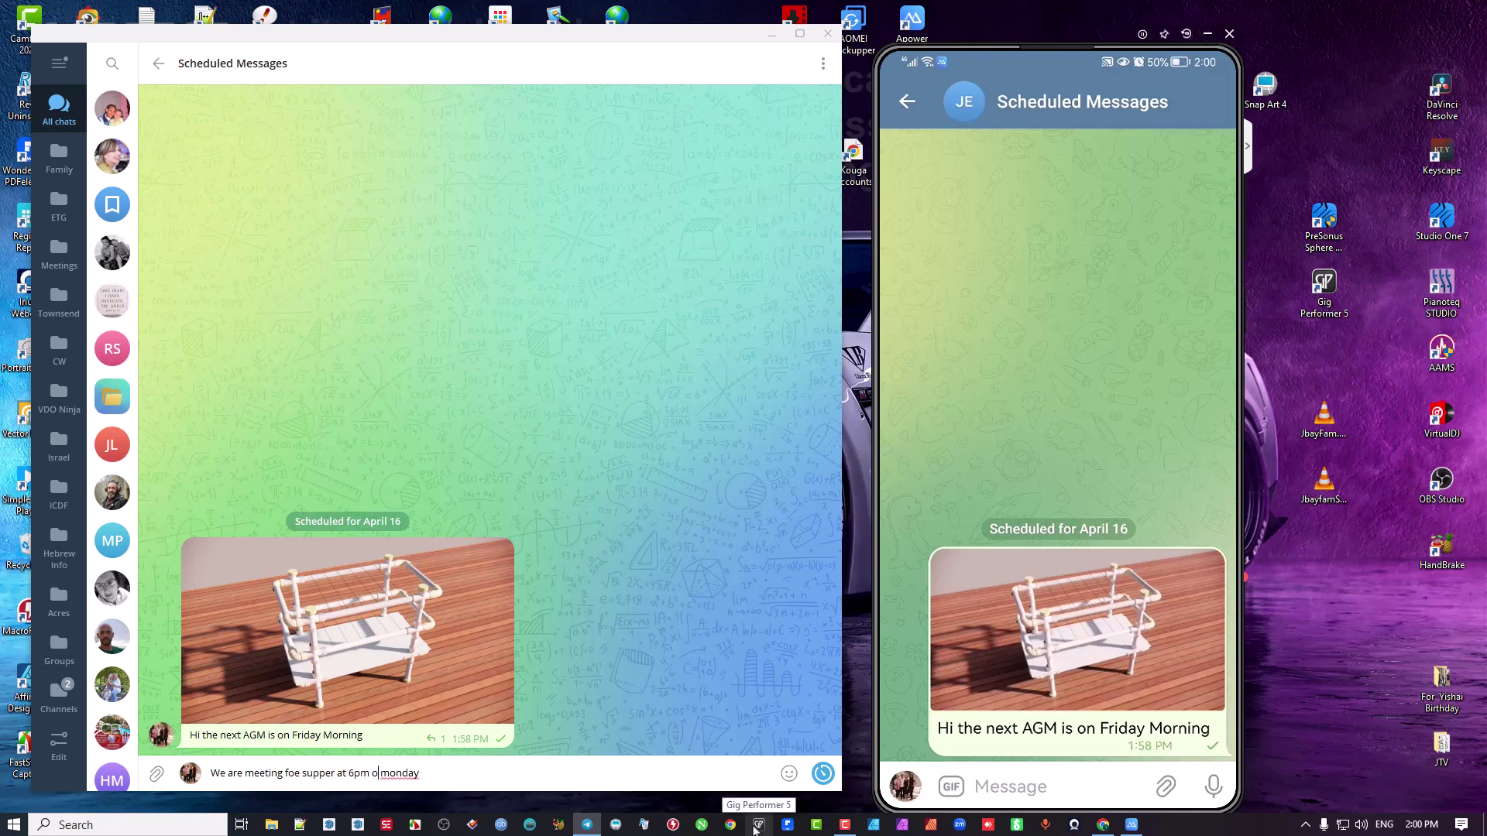
text(n)
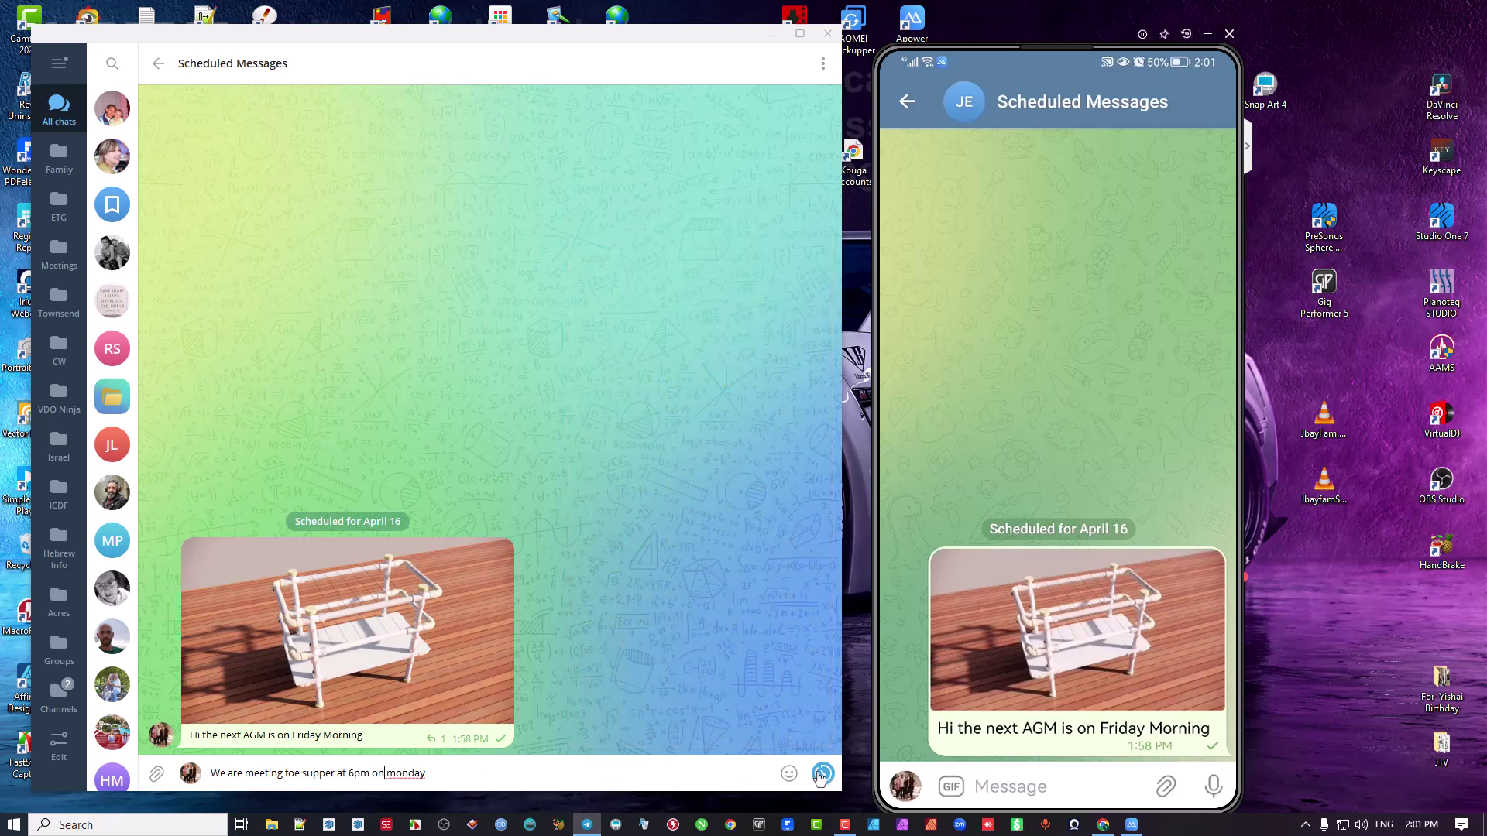
Schedule the supper message for April 21 at 14:11.
click(820, 776)
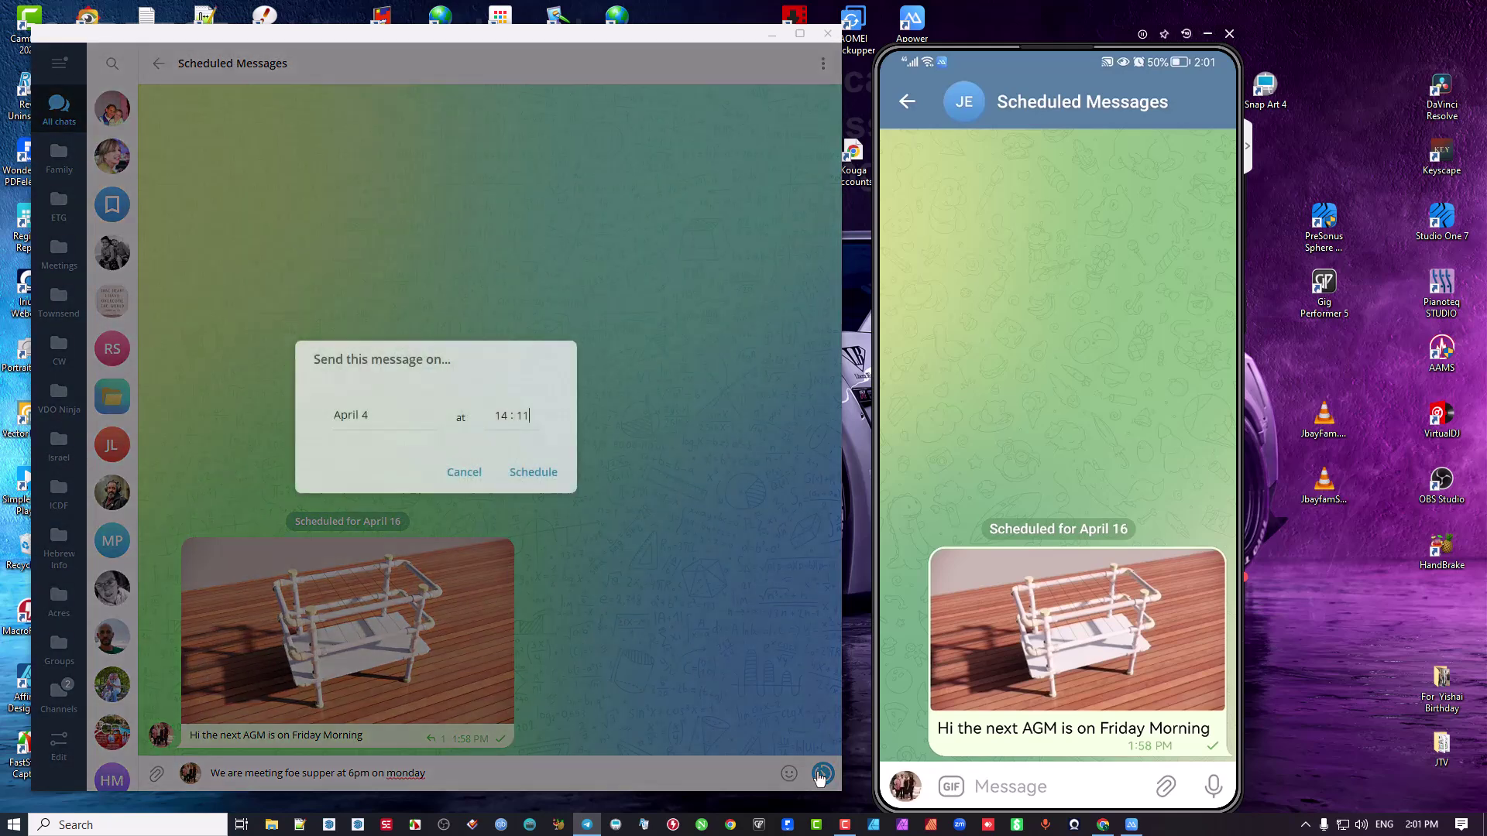
click(419, 421)
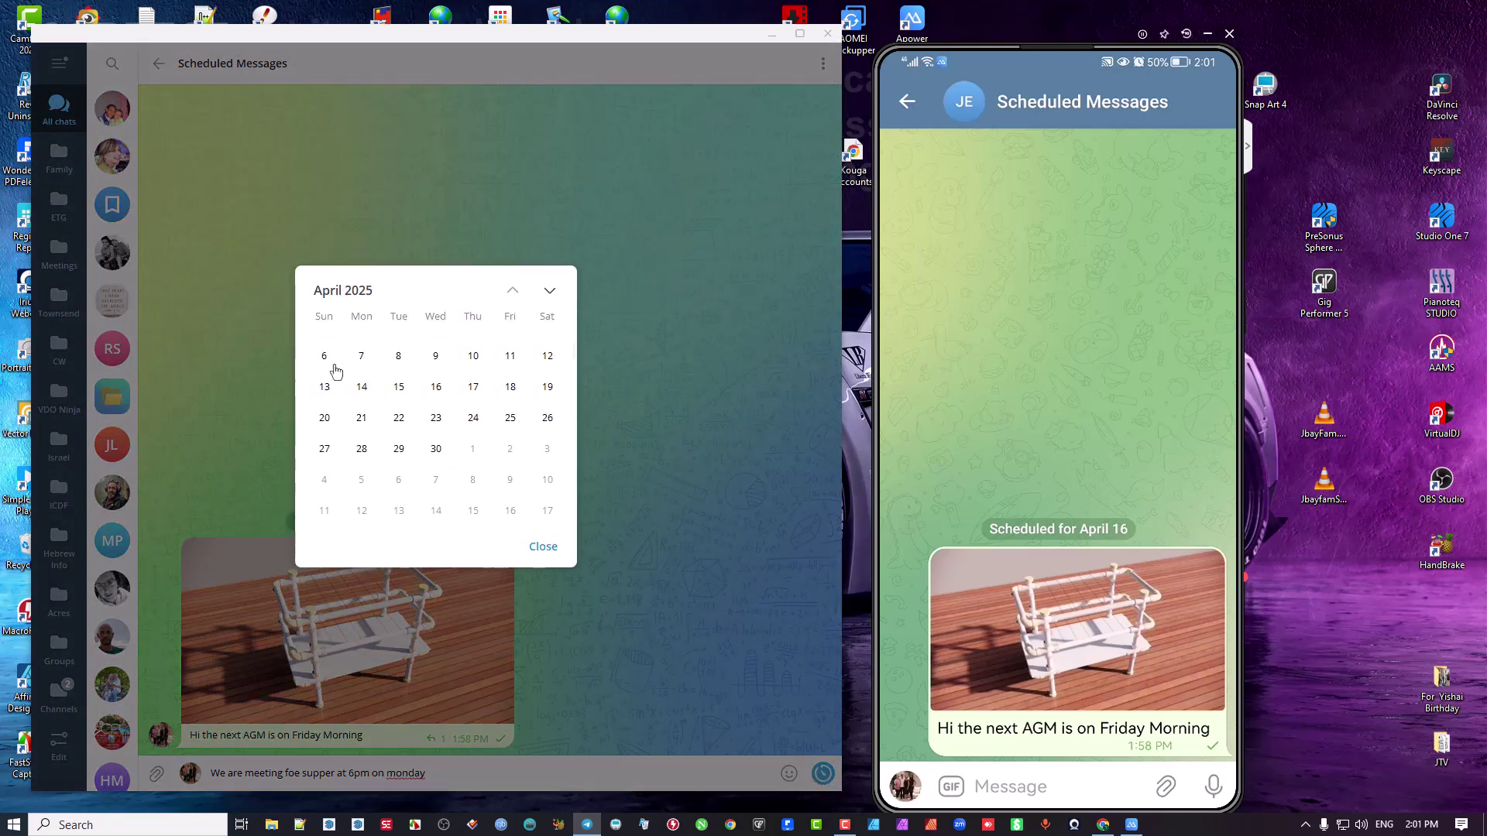
click(361, 418)
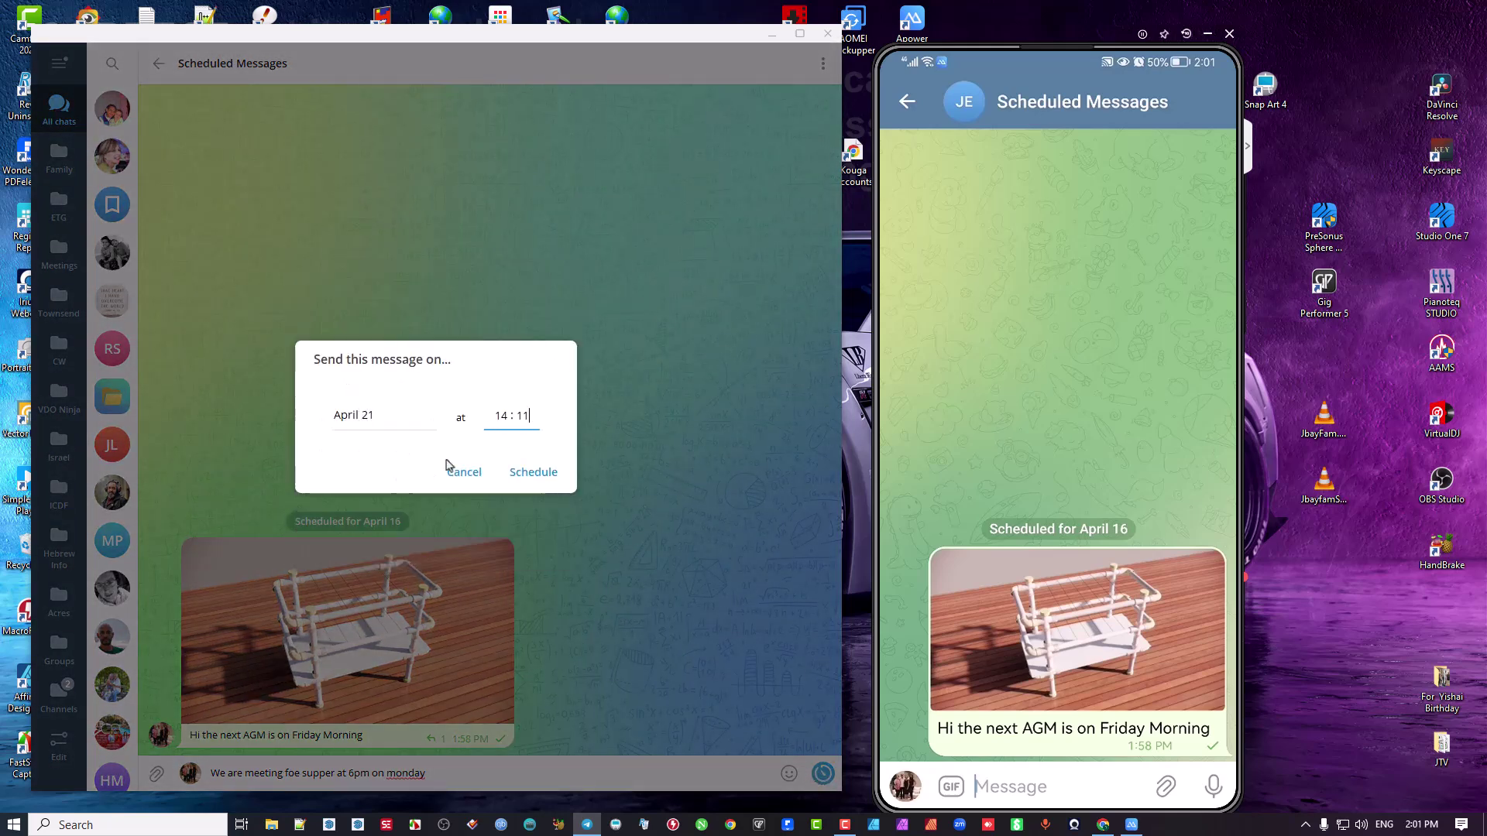
click(543, 473)
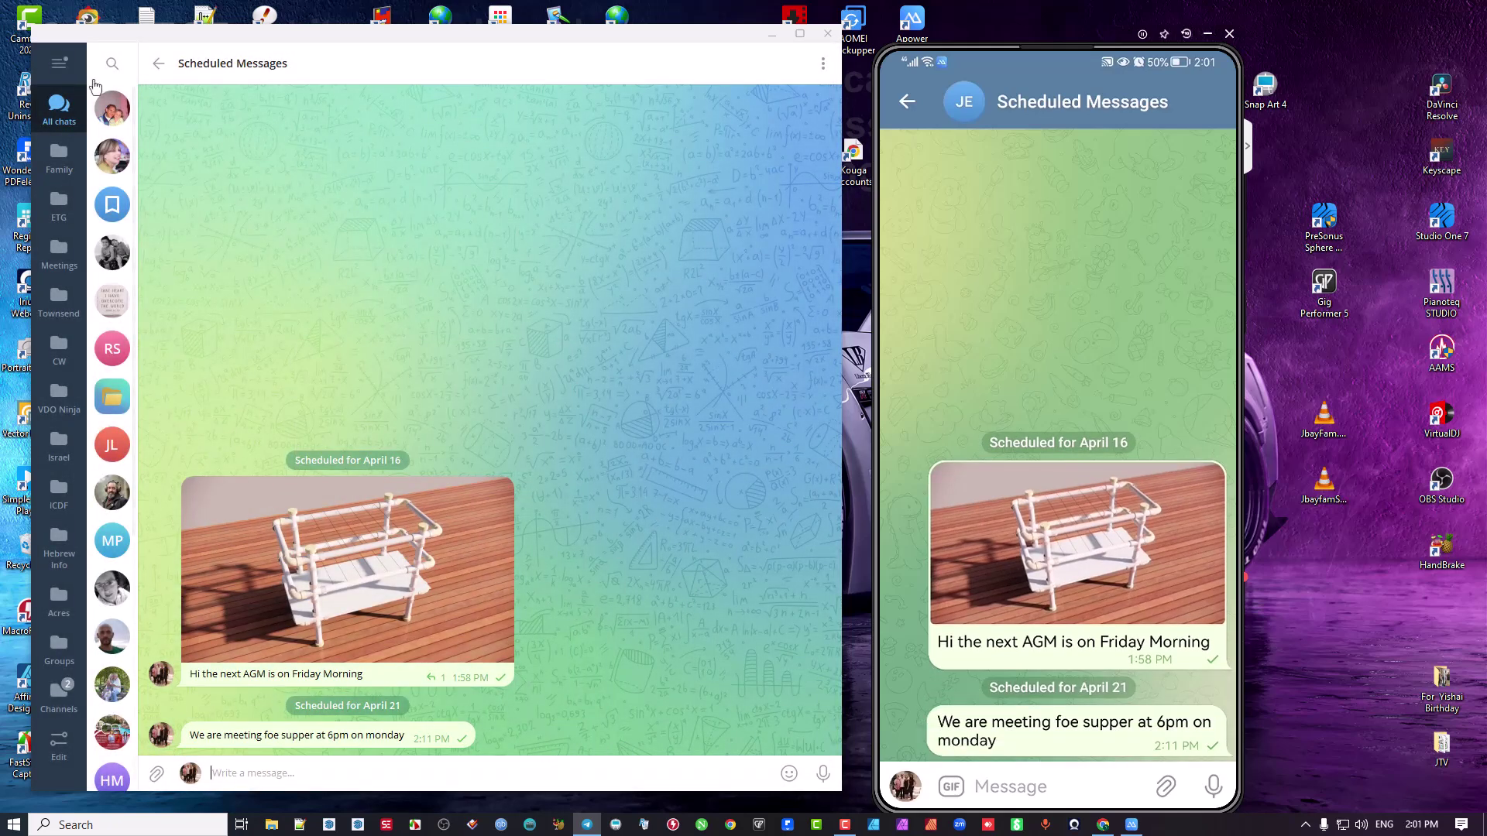
Return to the group, reopen its scheduled messages and change the supper message's day to "Tuesday", saving the edit.
click(157, 69)
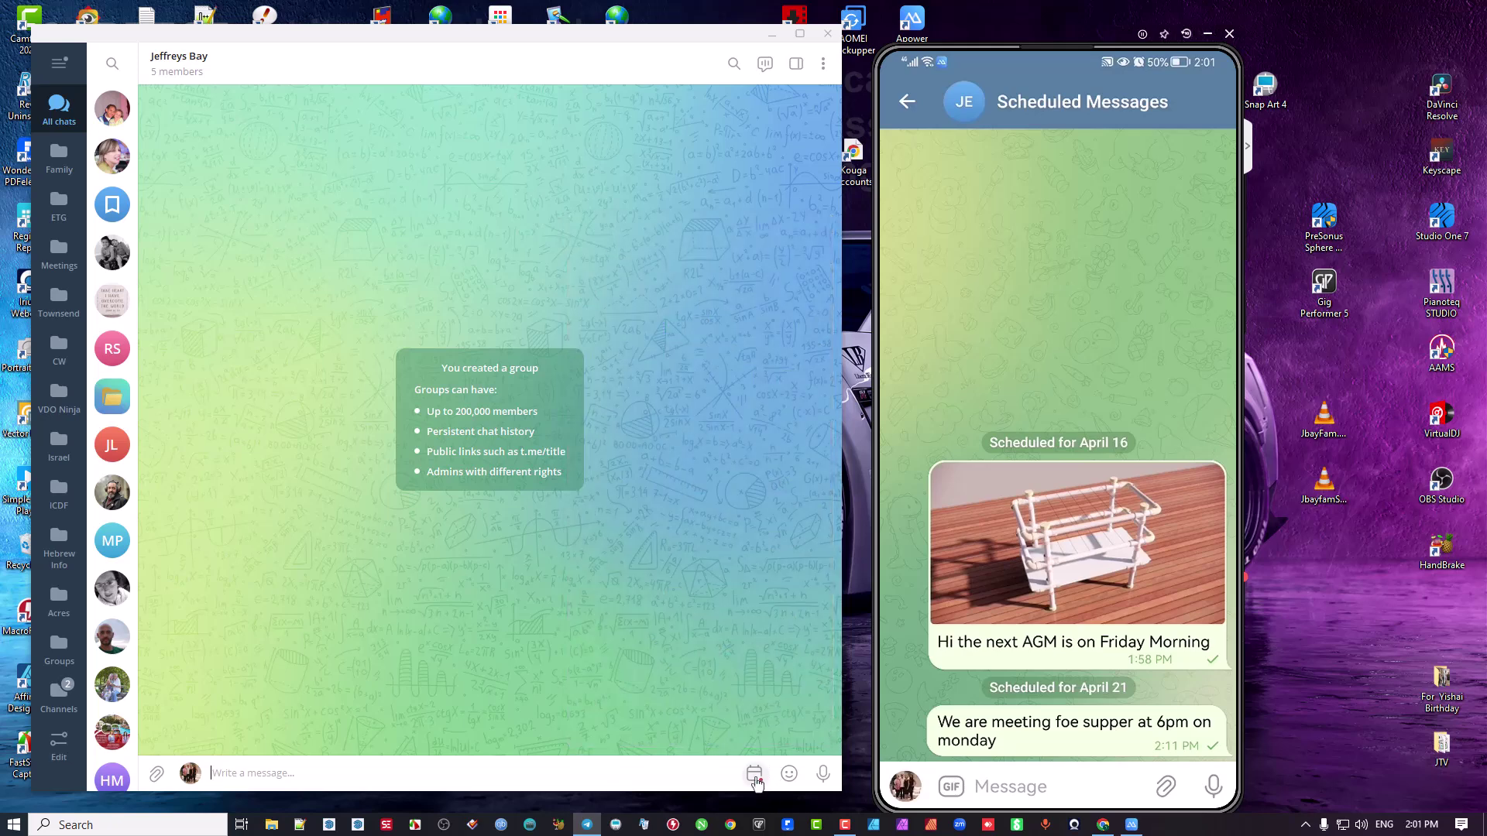
click(756, 781)
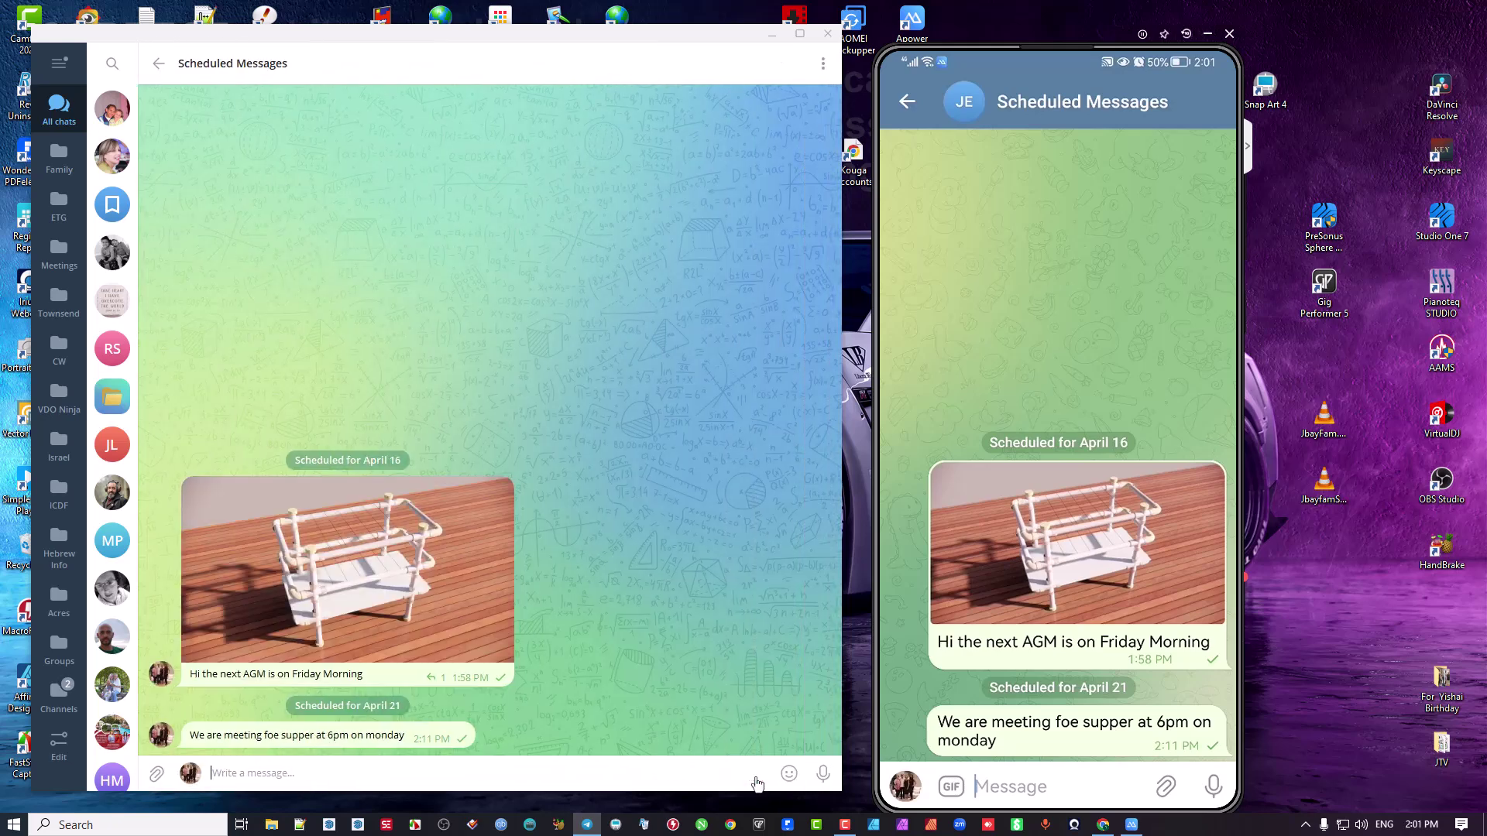
right_click(350, 738)
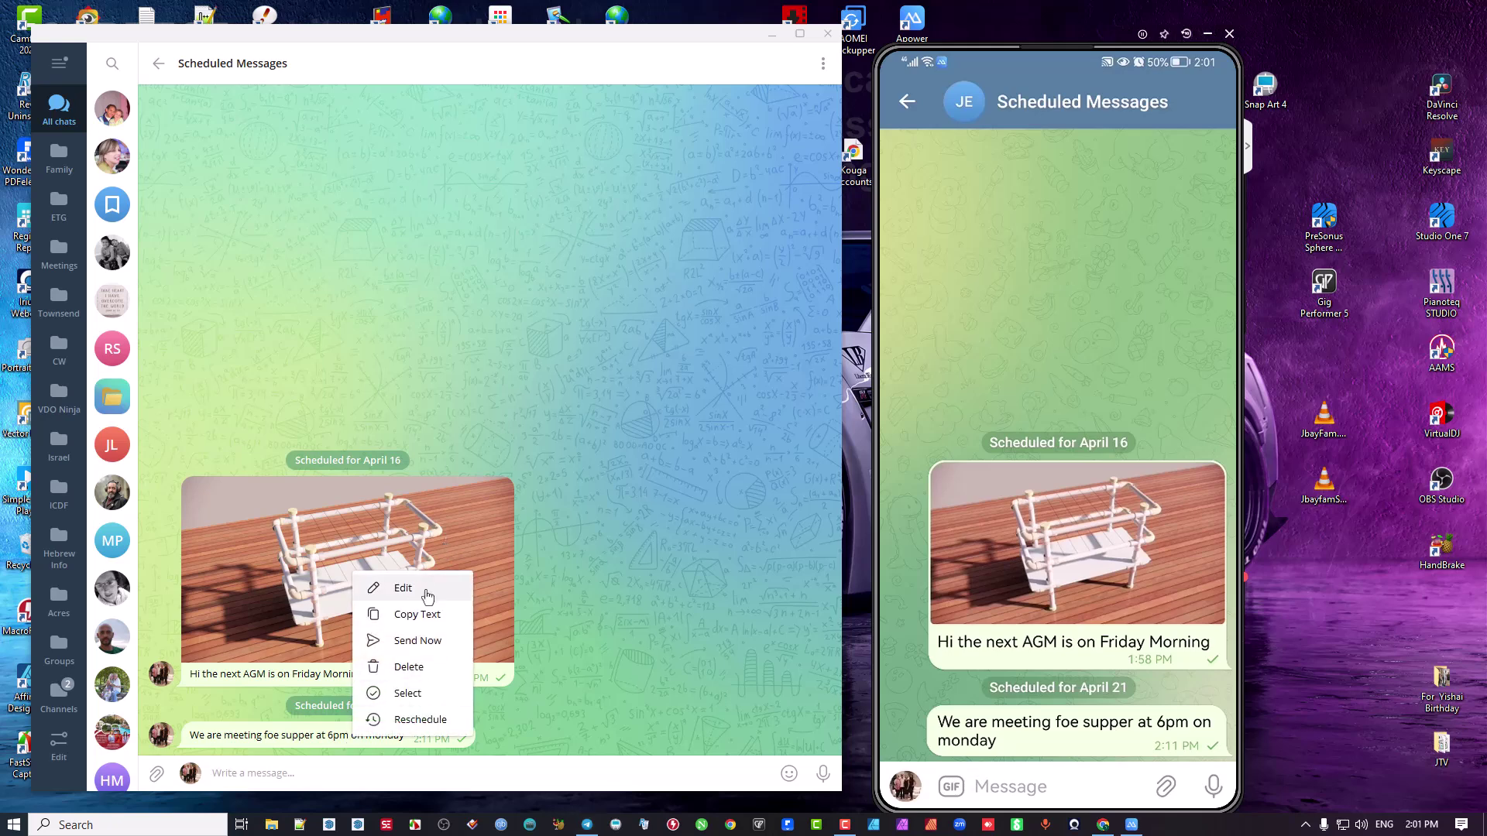
click(429, 590)
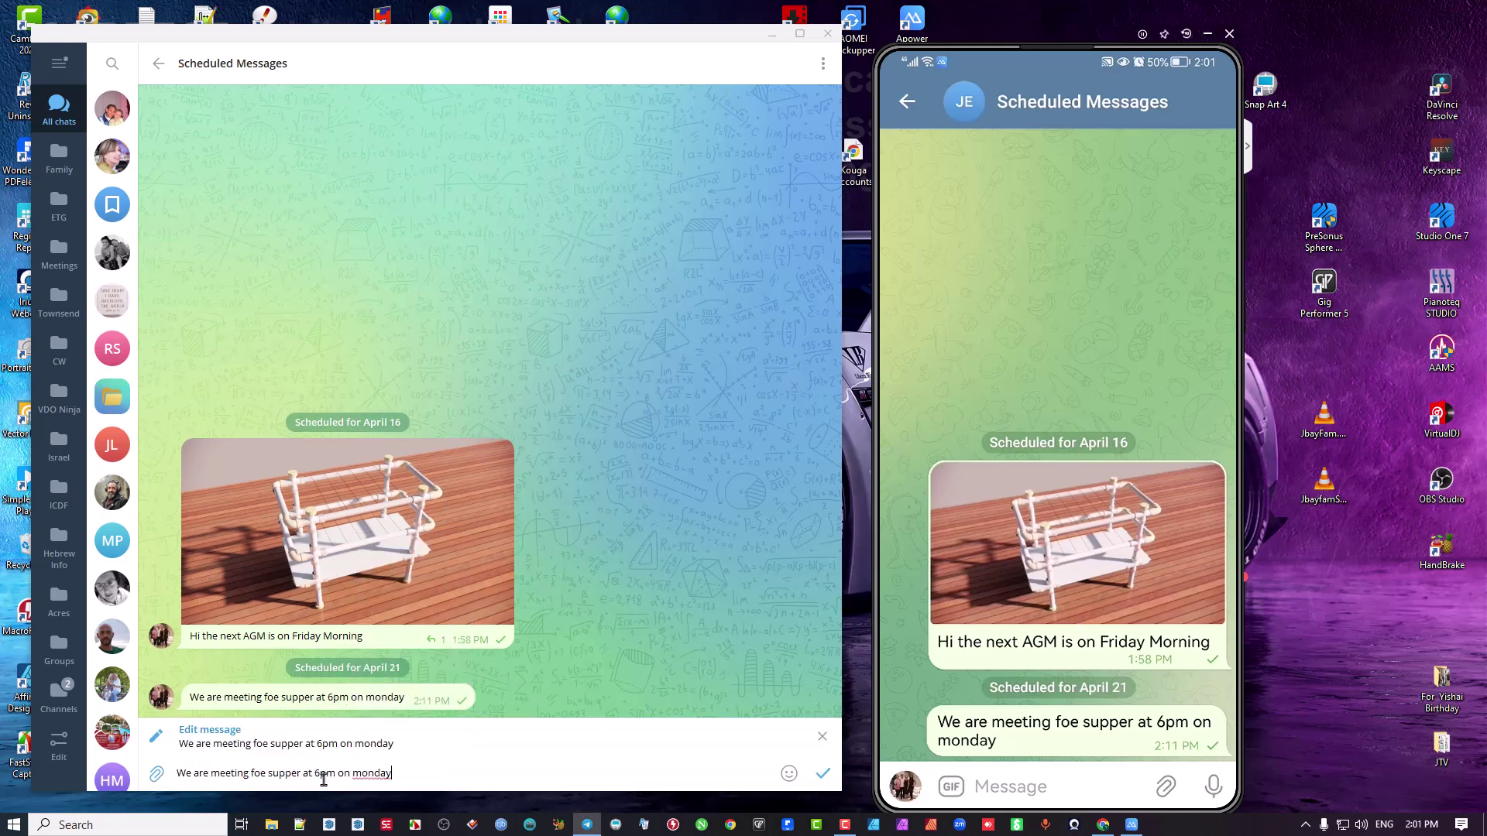
drag(350, 775, 625, 767)
key(shift+Home)
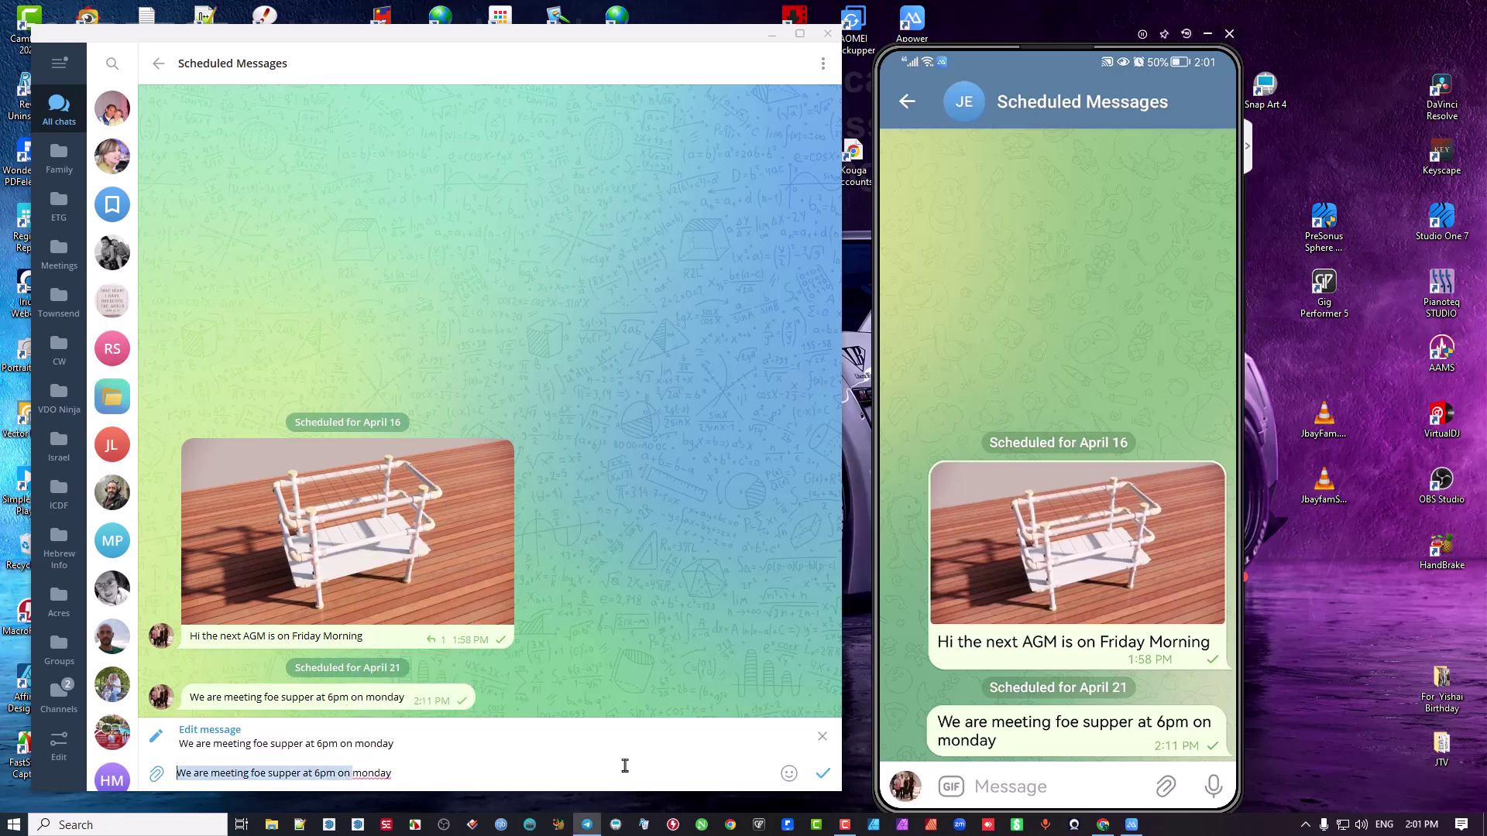
key(End)
key(BackSpace)
key(BackSpace)
key(BackSpace)
key(BackSpace)
key(BackSpace)
key(BackSpace)
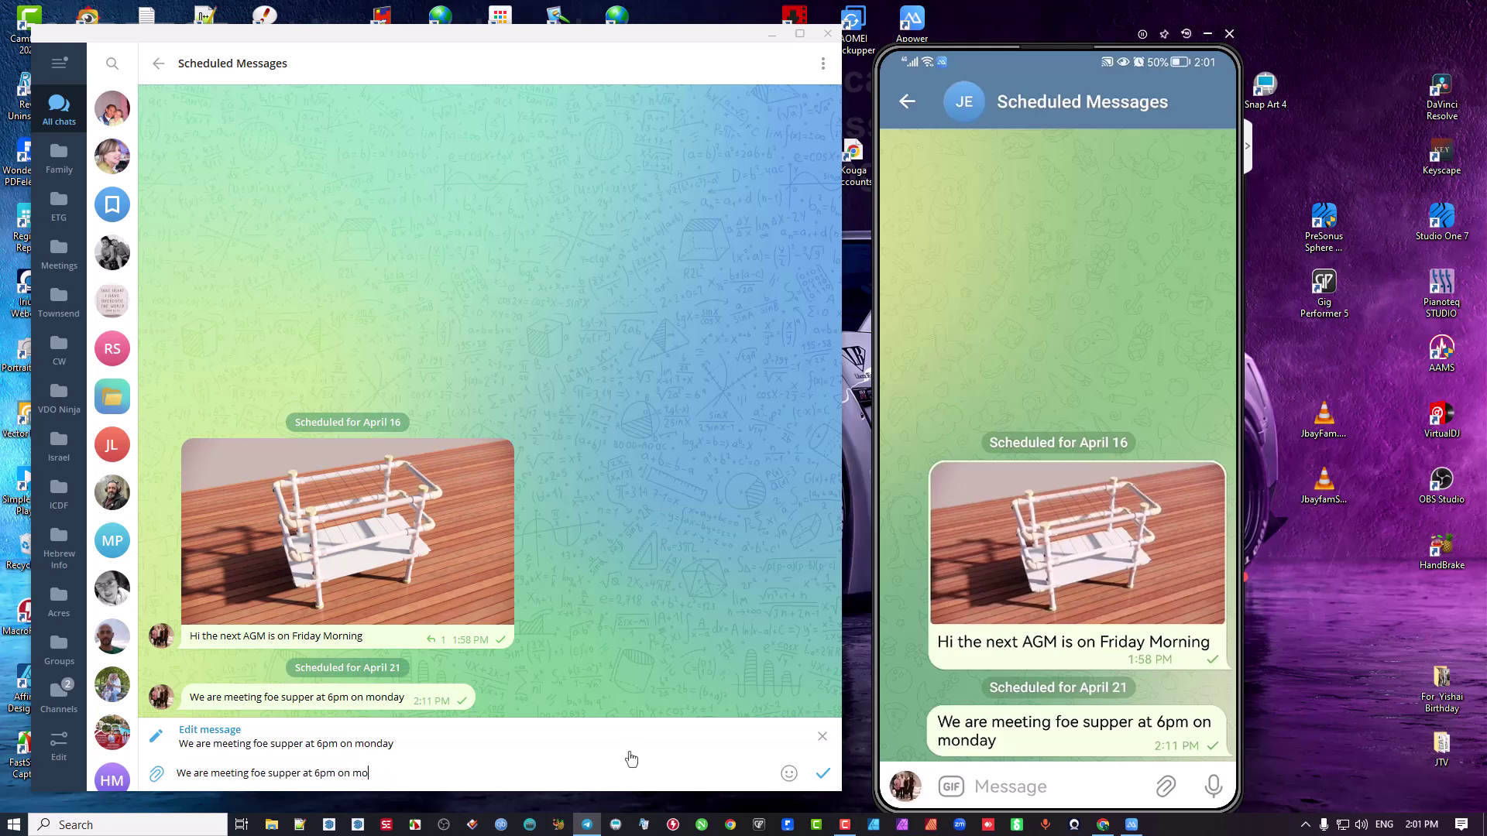
text(Tuesday)
click(824, 776)
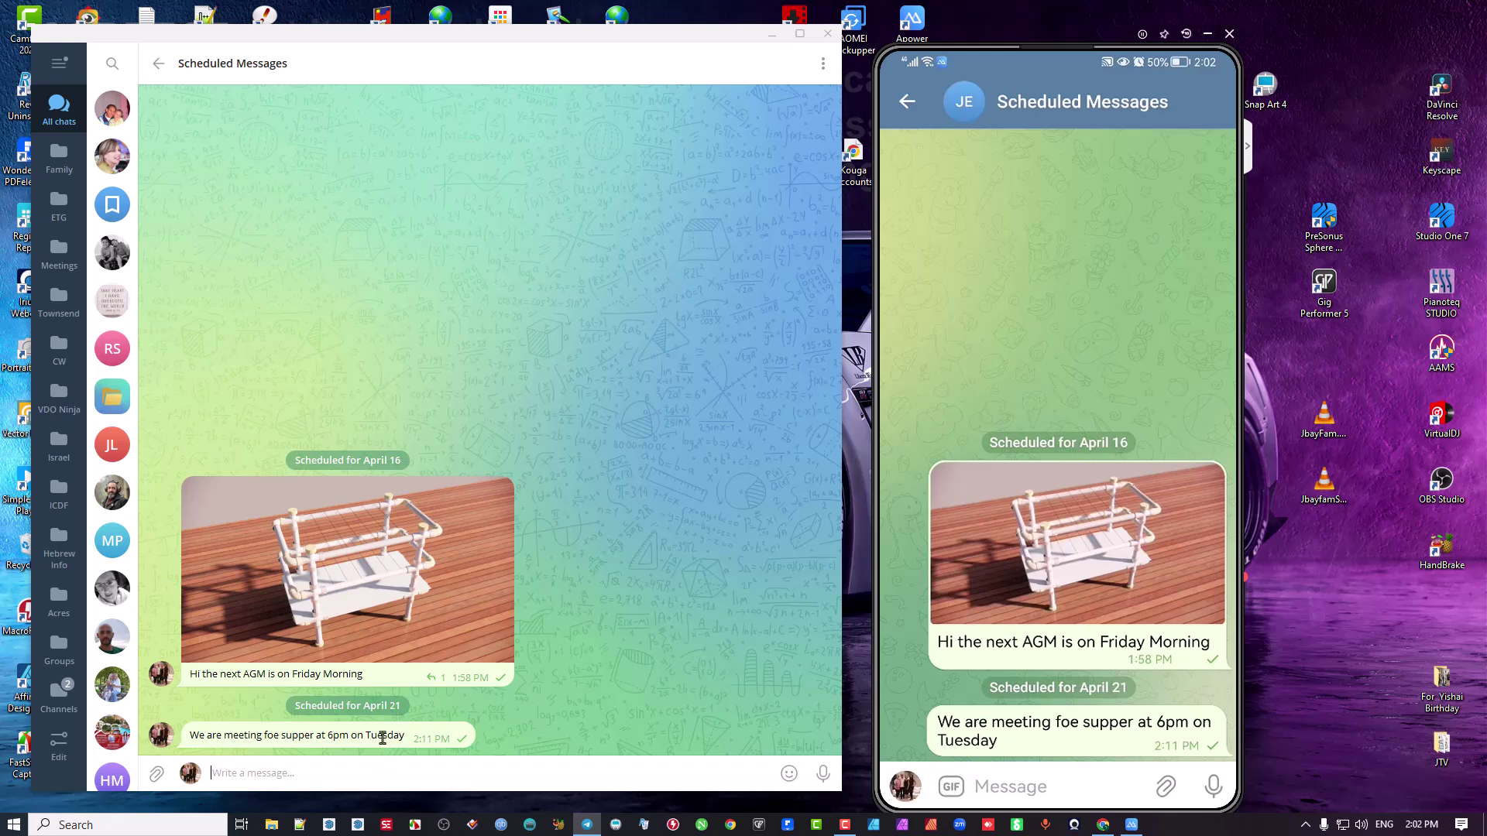
Reschedule the supper message to April 22, keeping 14:11 as the time.
right_click(383, 741)
click(464, 720)
click(394, 418)
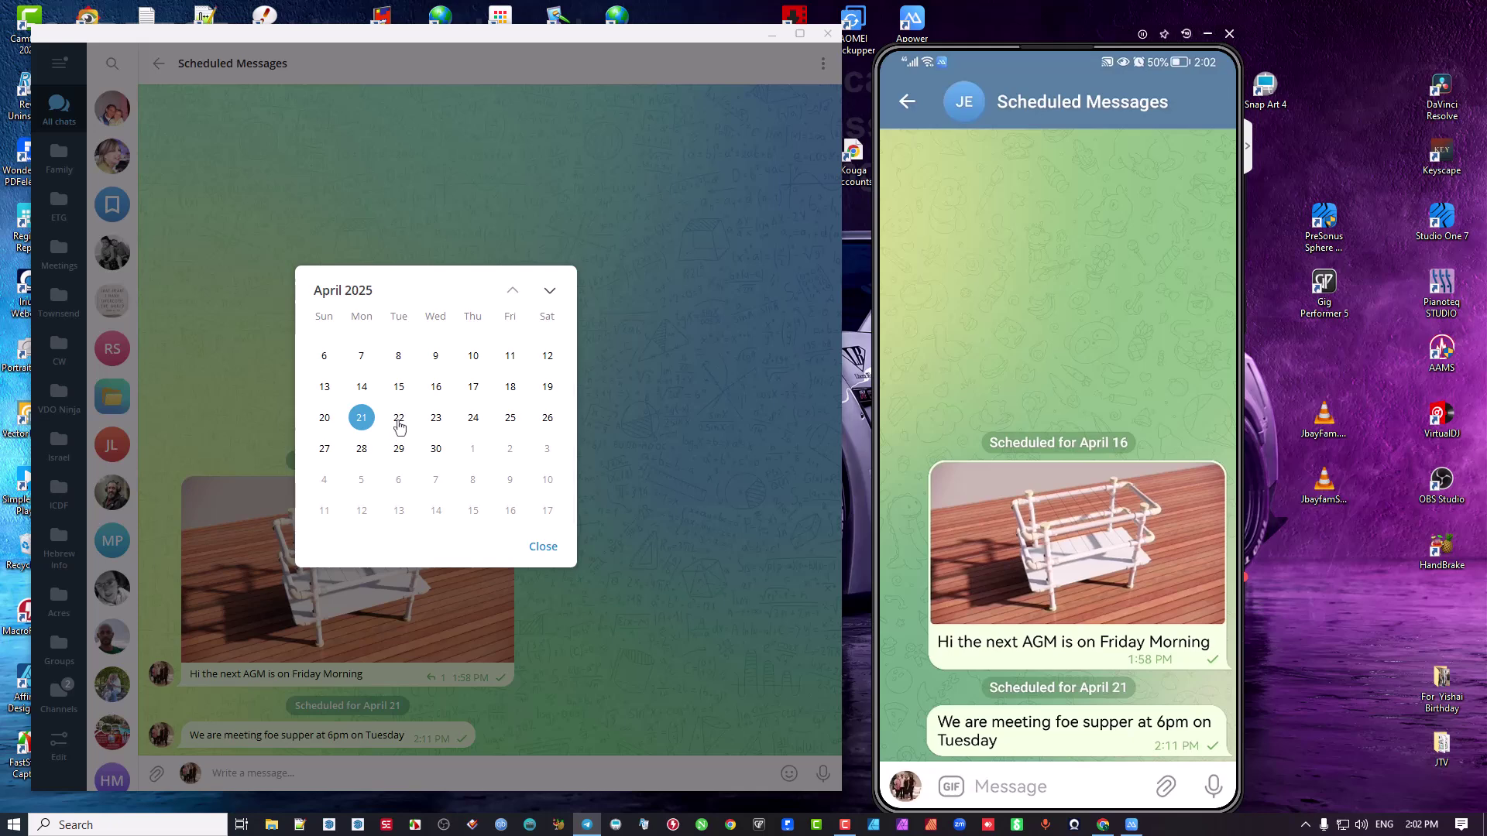
click(396, 422)
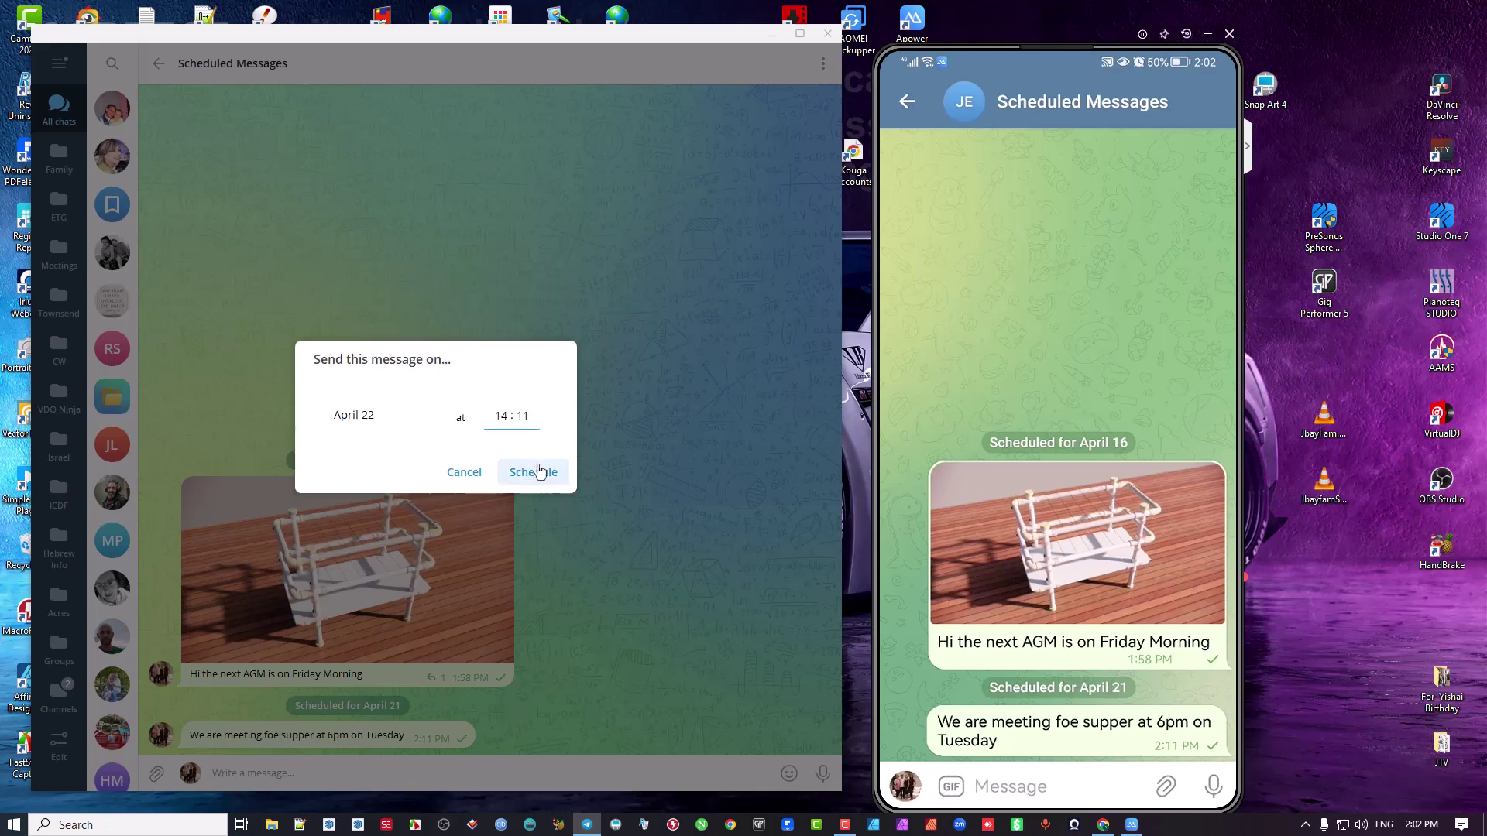
click(536, 472)
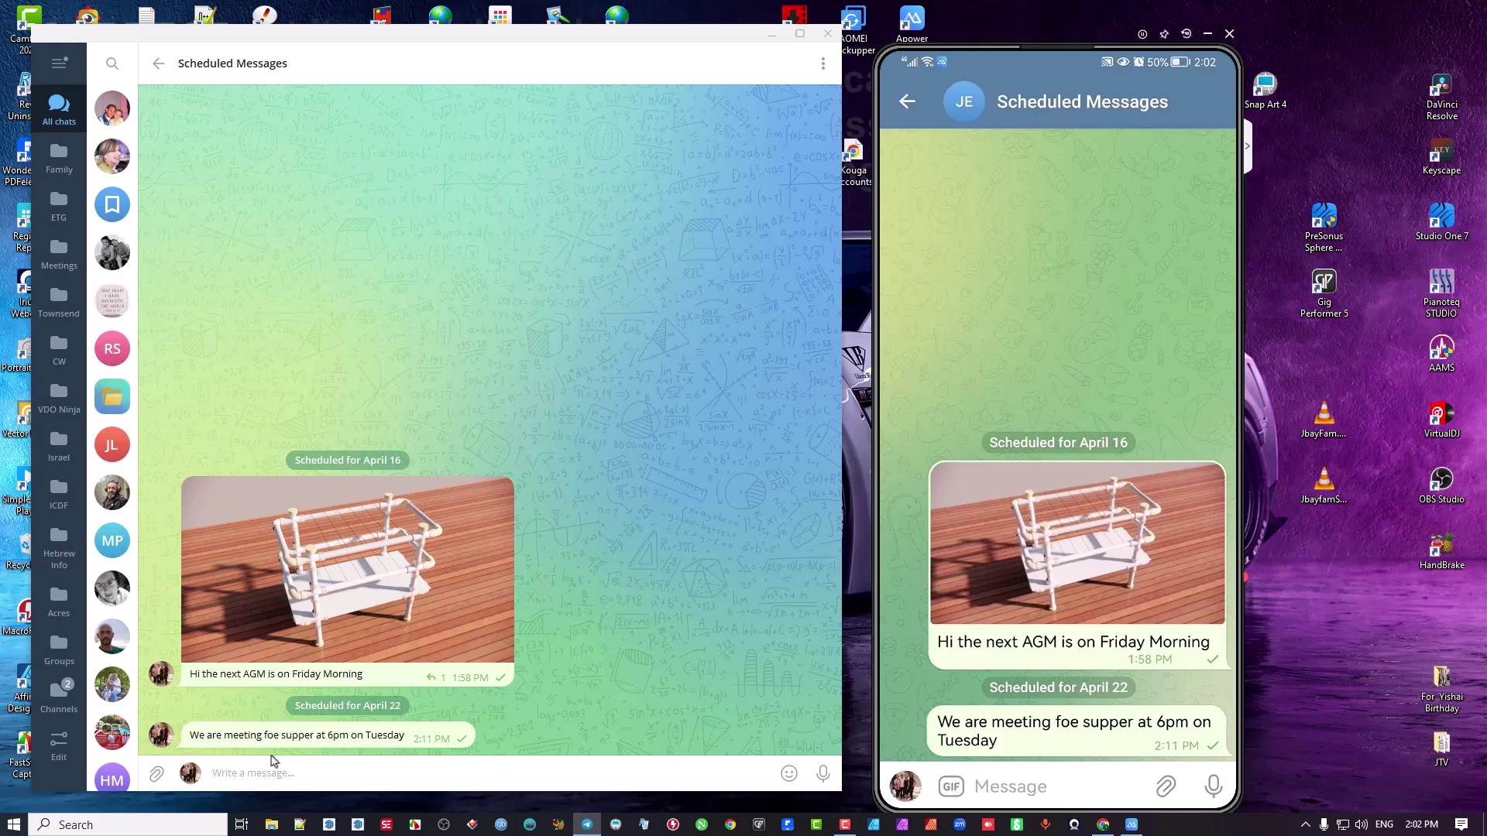
Edit the scheduled supper message, correcting "foe" to "for", and save the change.
right_click(281, 733)
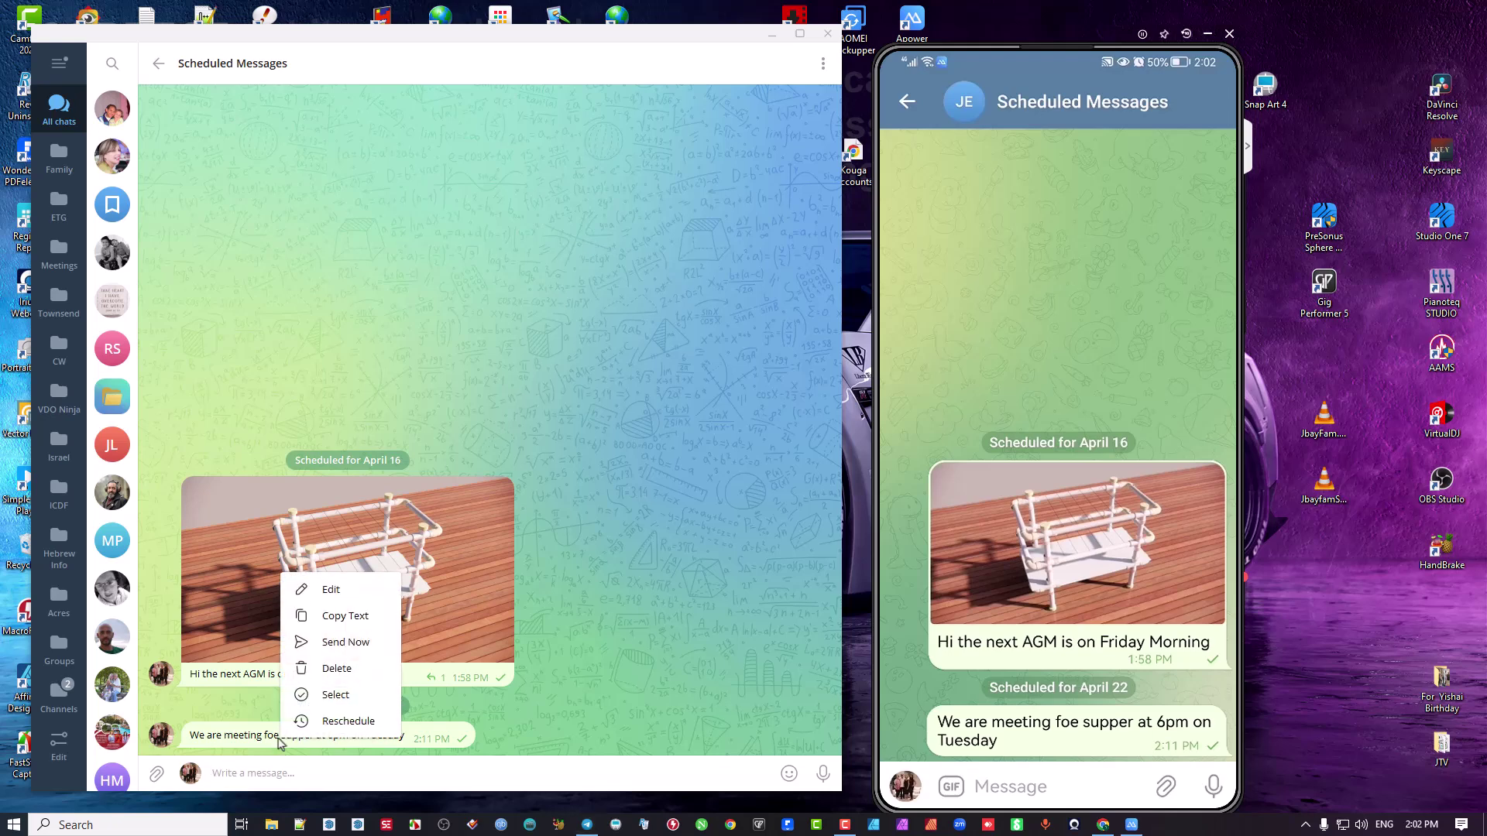
click(353, 591)
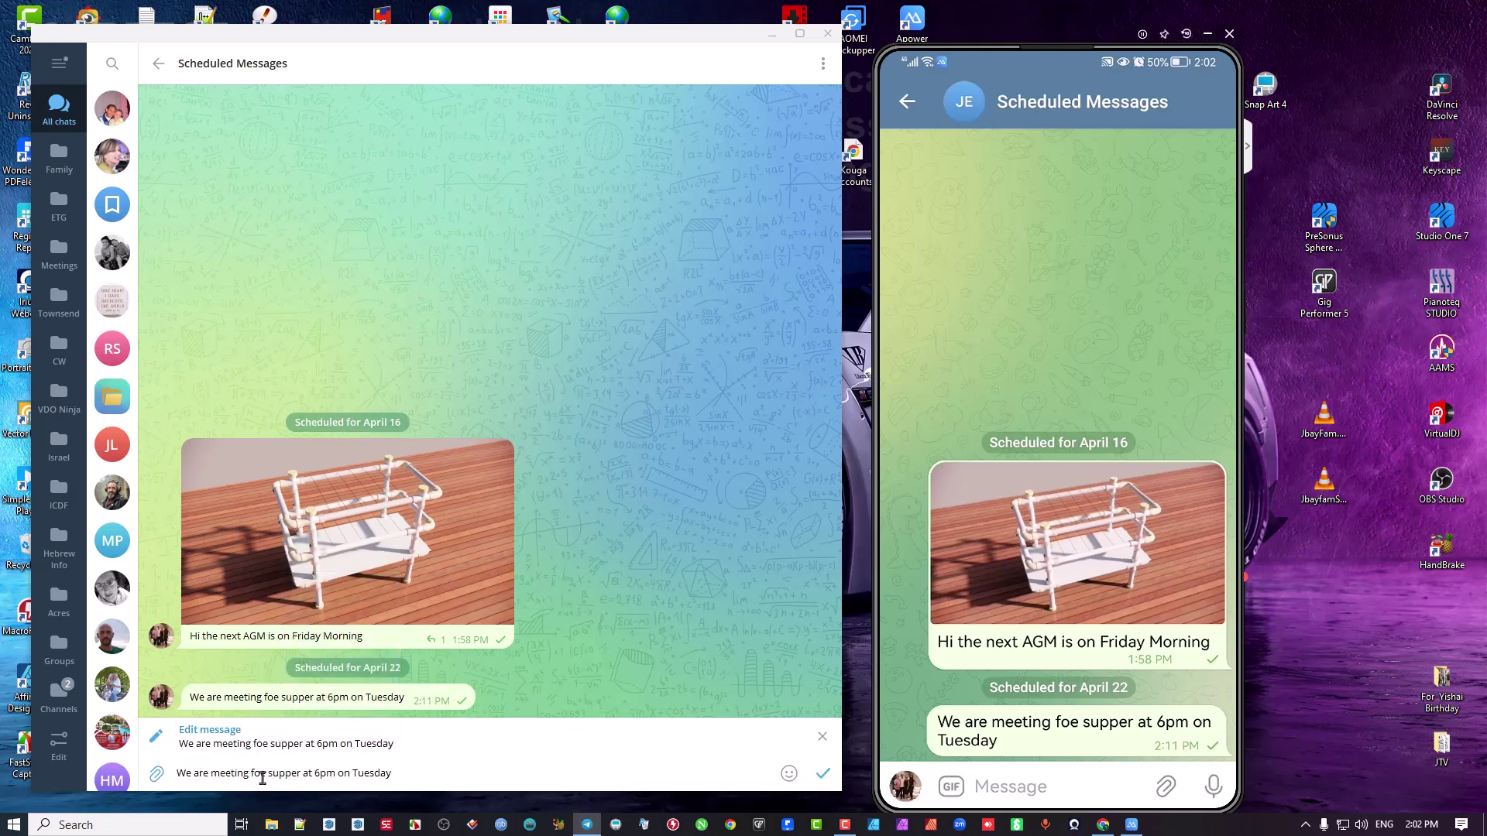
click(264, 780)
key(BackSpace)
click(820, 778)
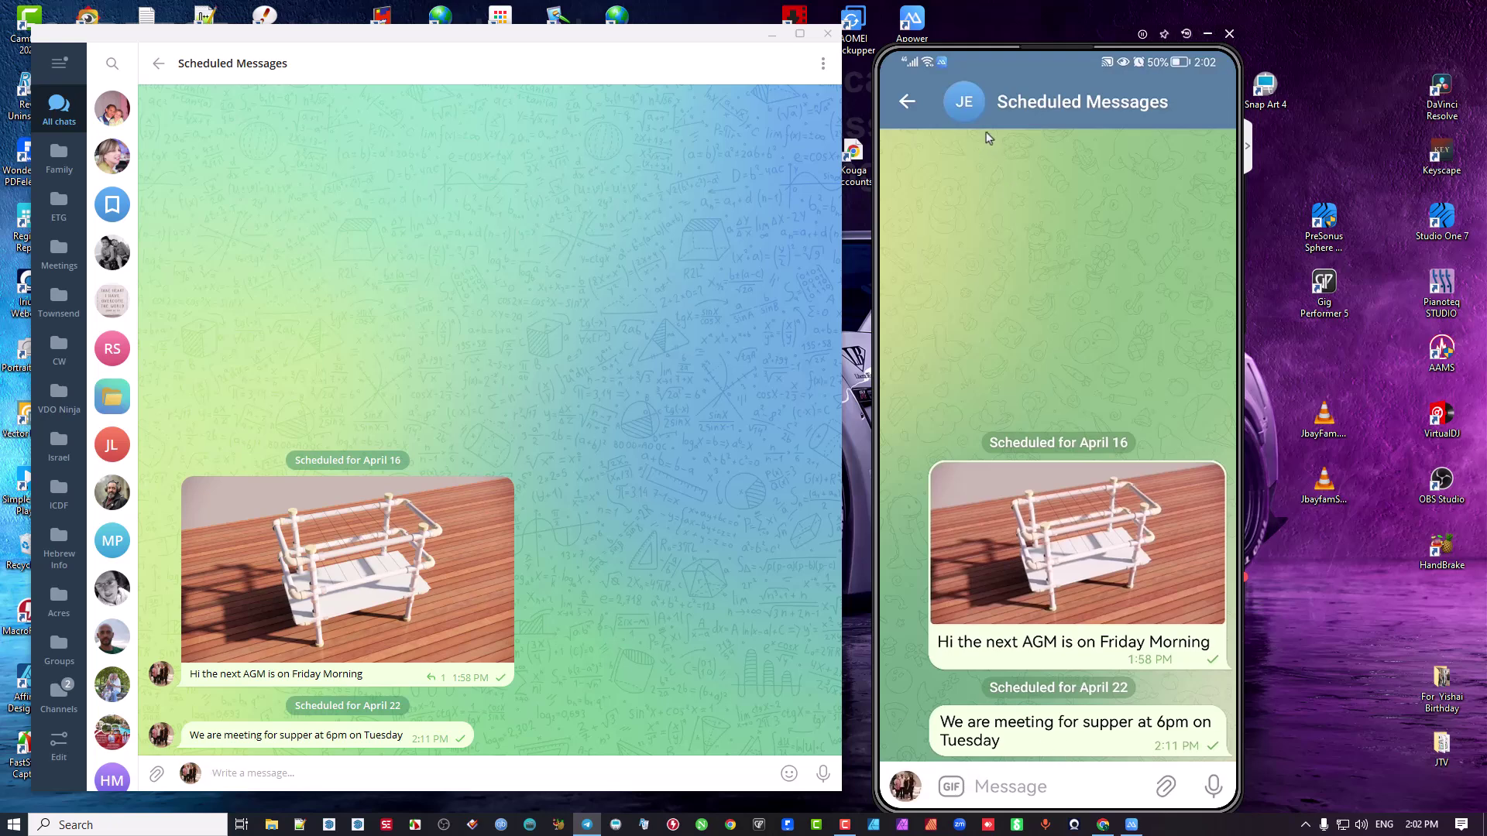
Show the group chat on the phone and send the scheduled AGM photo message immediately from the desktop's scheduled list.
click(909, 101)
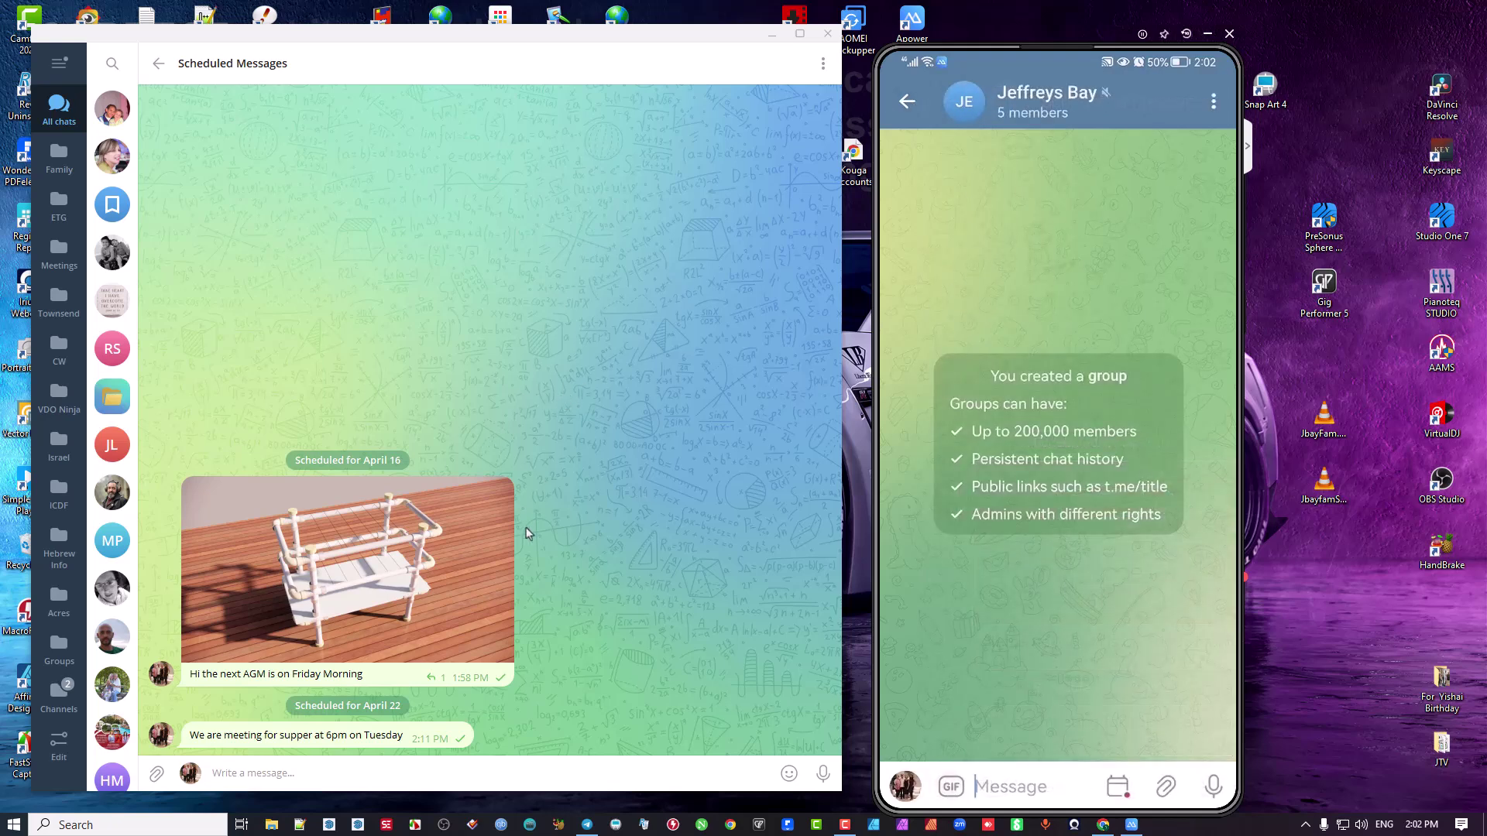
click(158, 63)
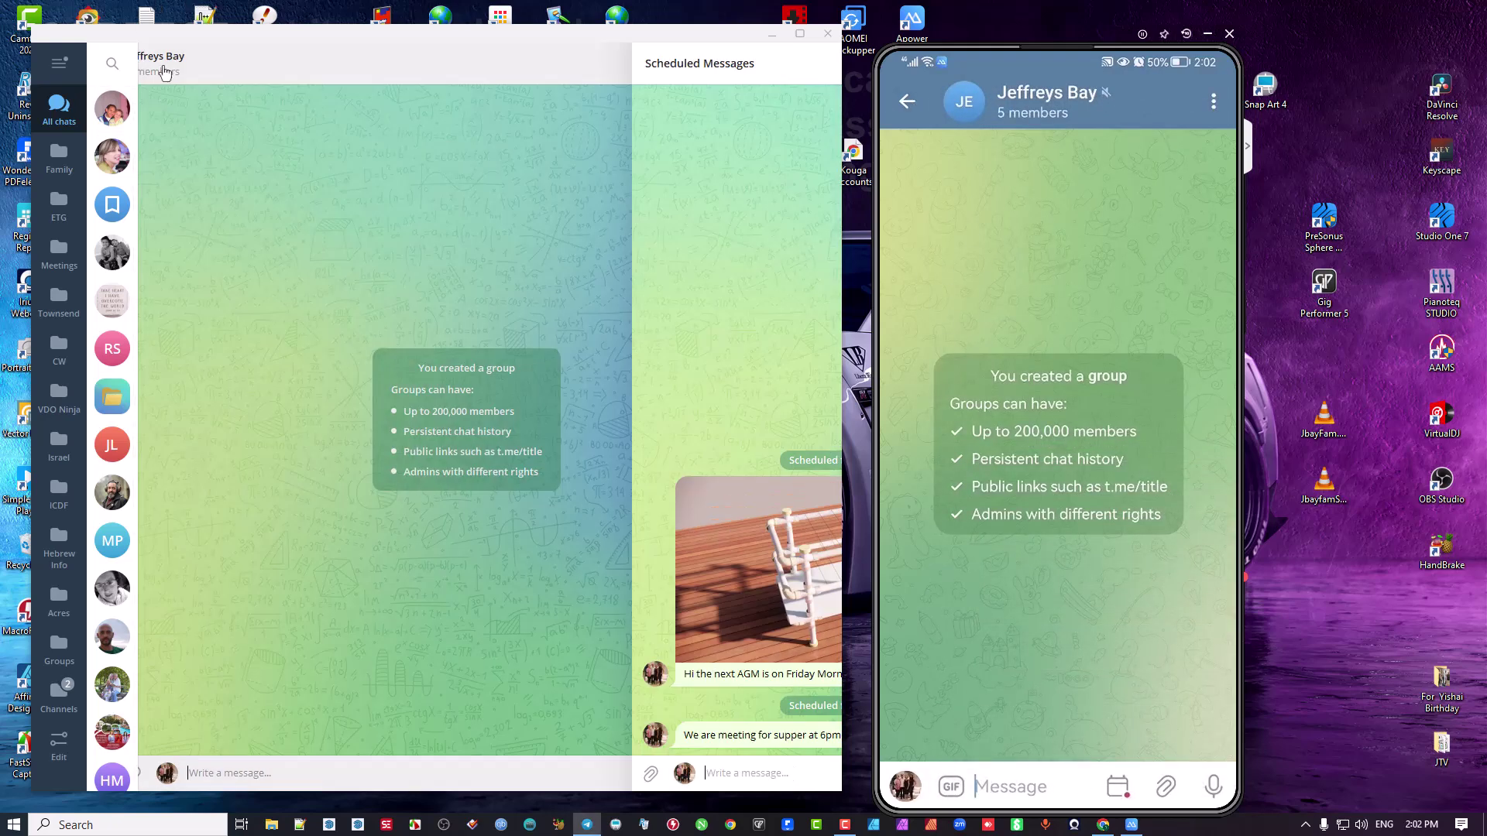
click(754, 773)
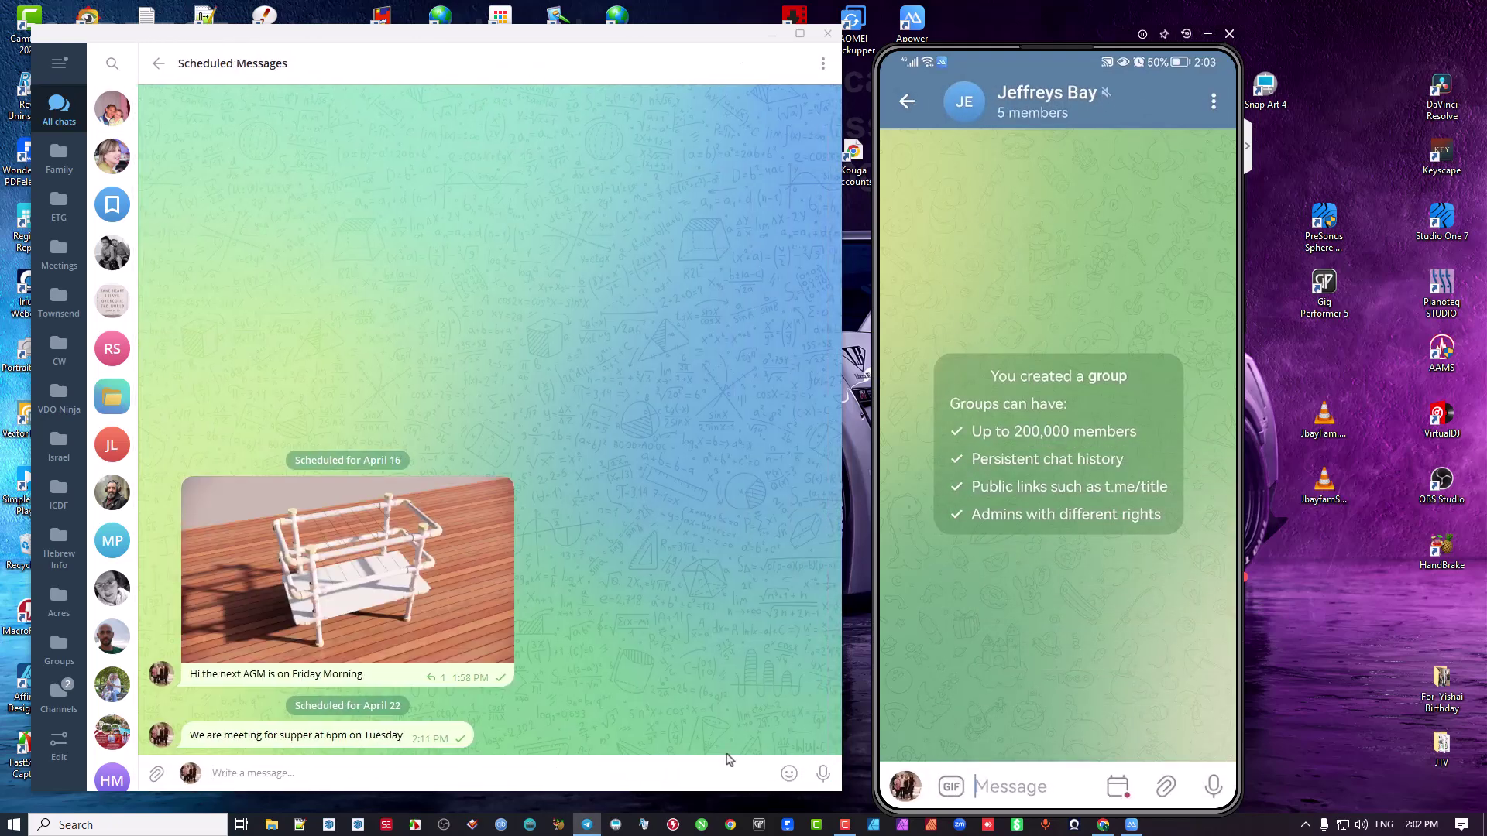
right_click(441, 535)
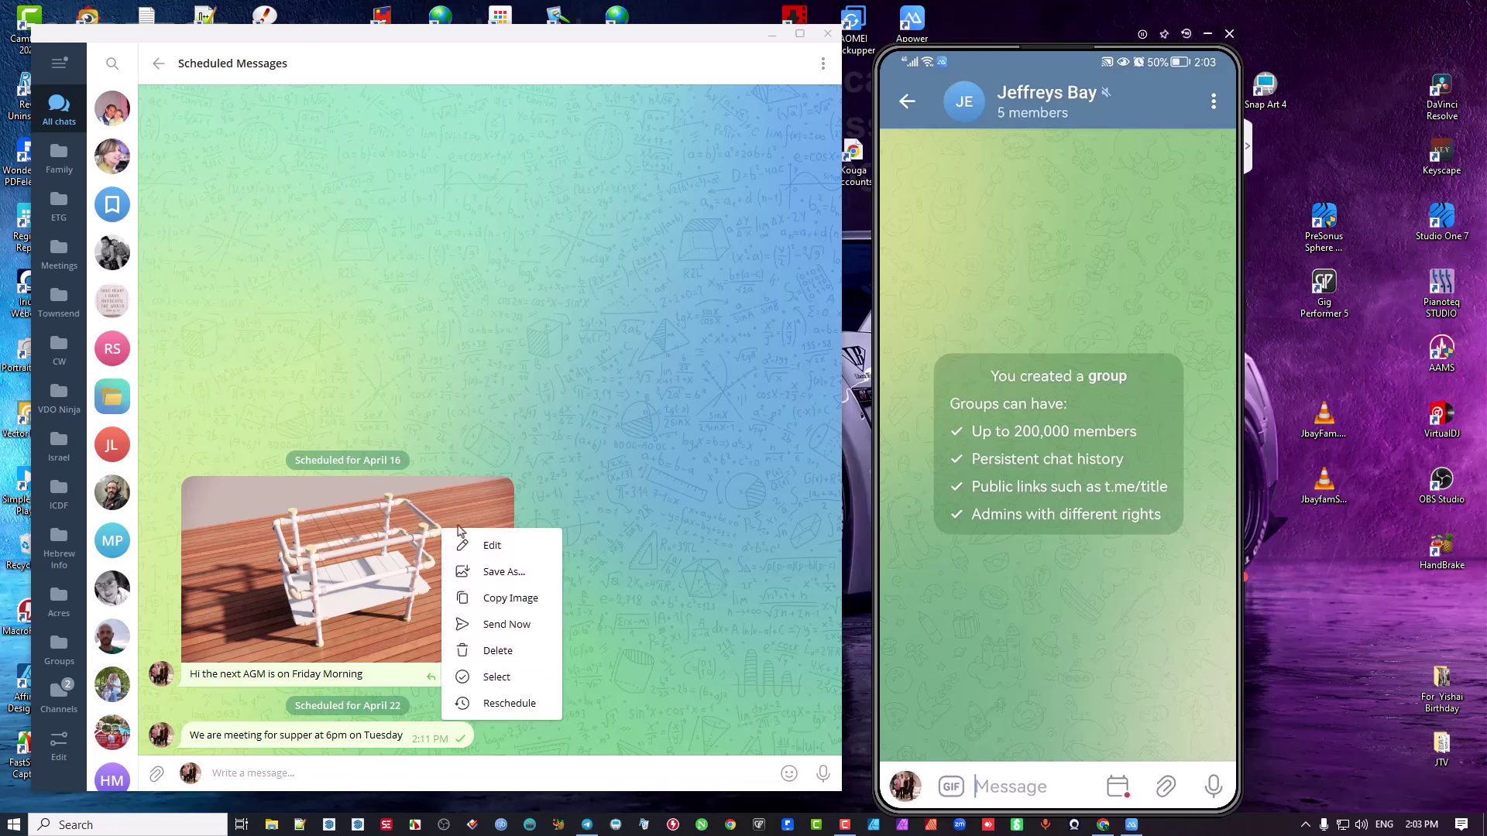
click(515, 627)
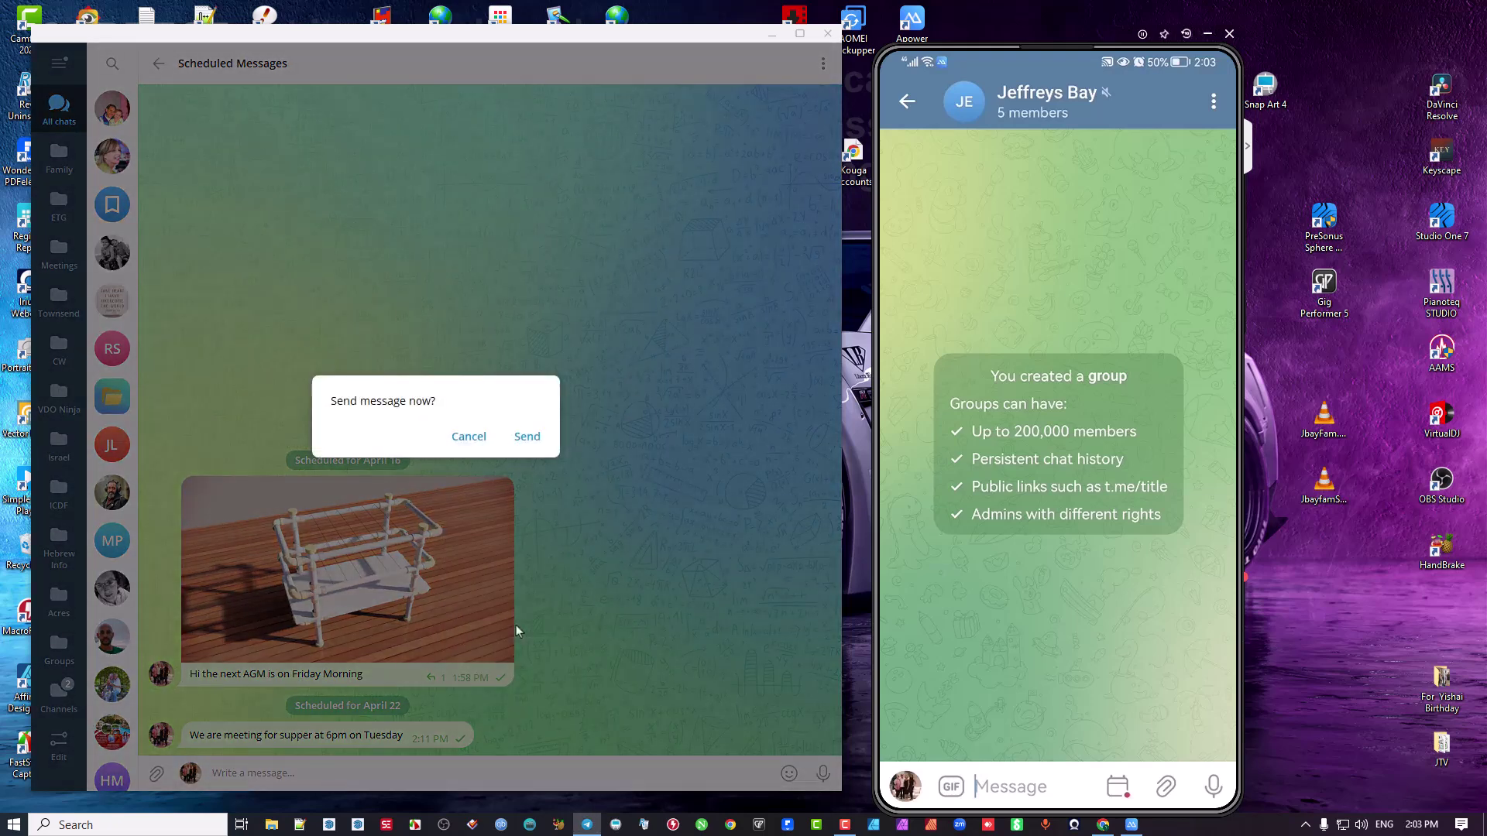
click(528, 437)
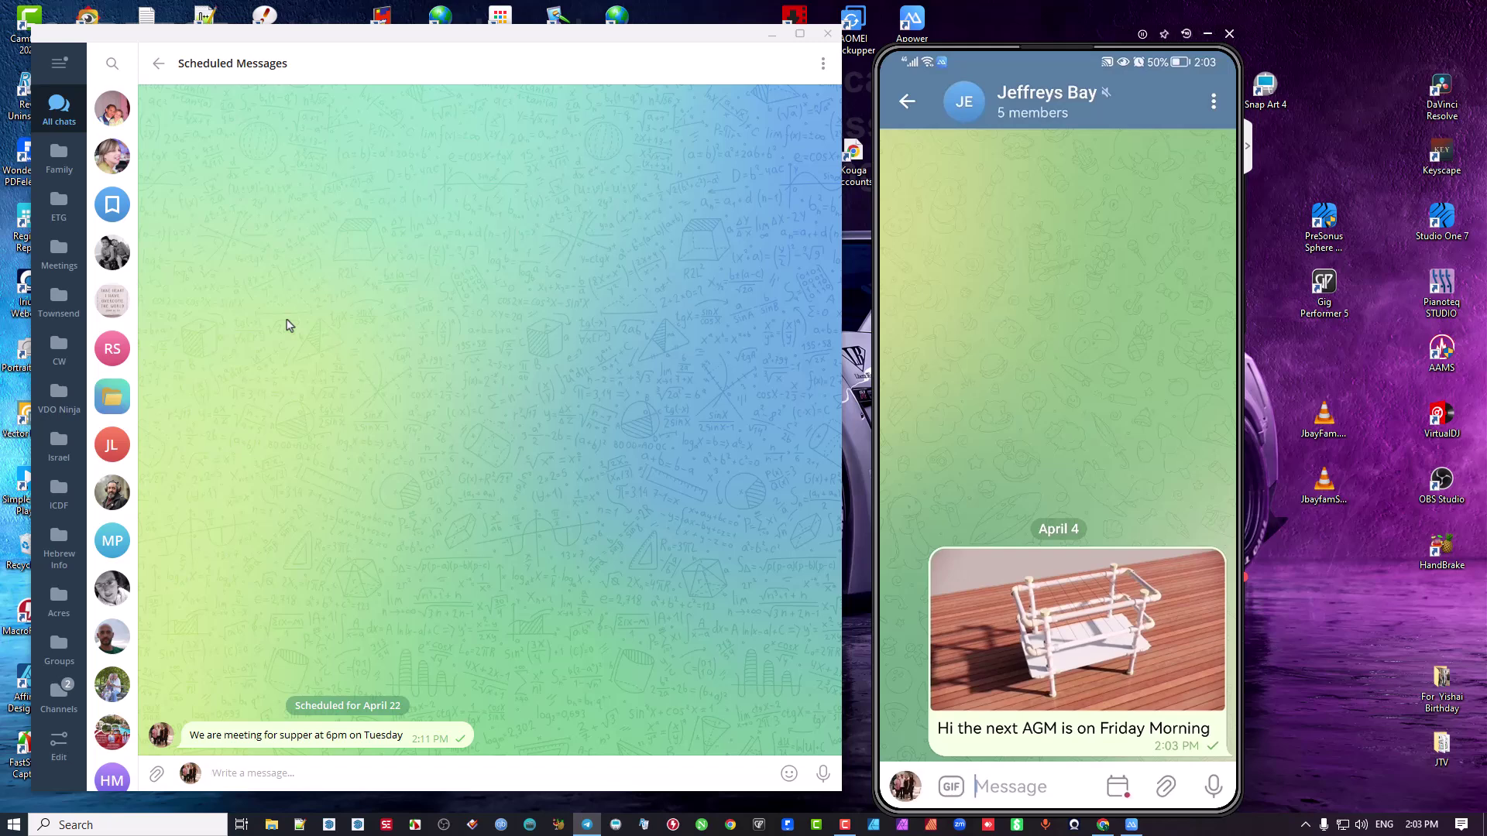
Return to the Jeffreys Bay group on the desktop and delete the sent AGM photo message for everyone.
click(158, 63)
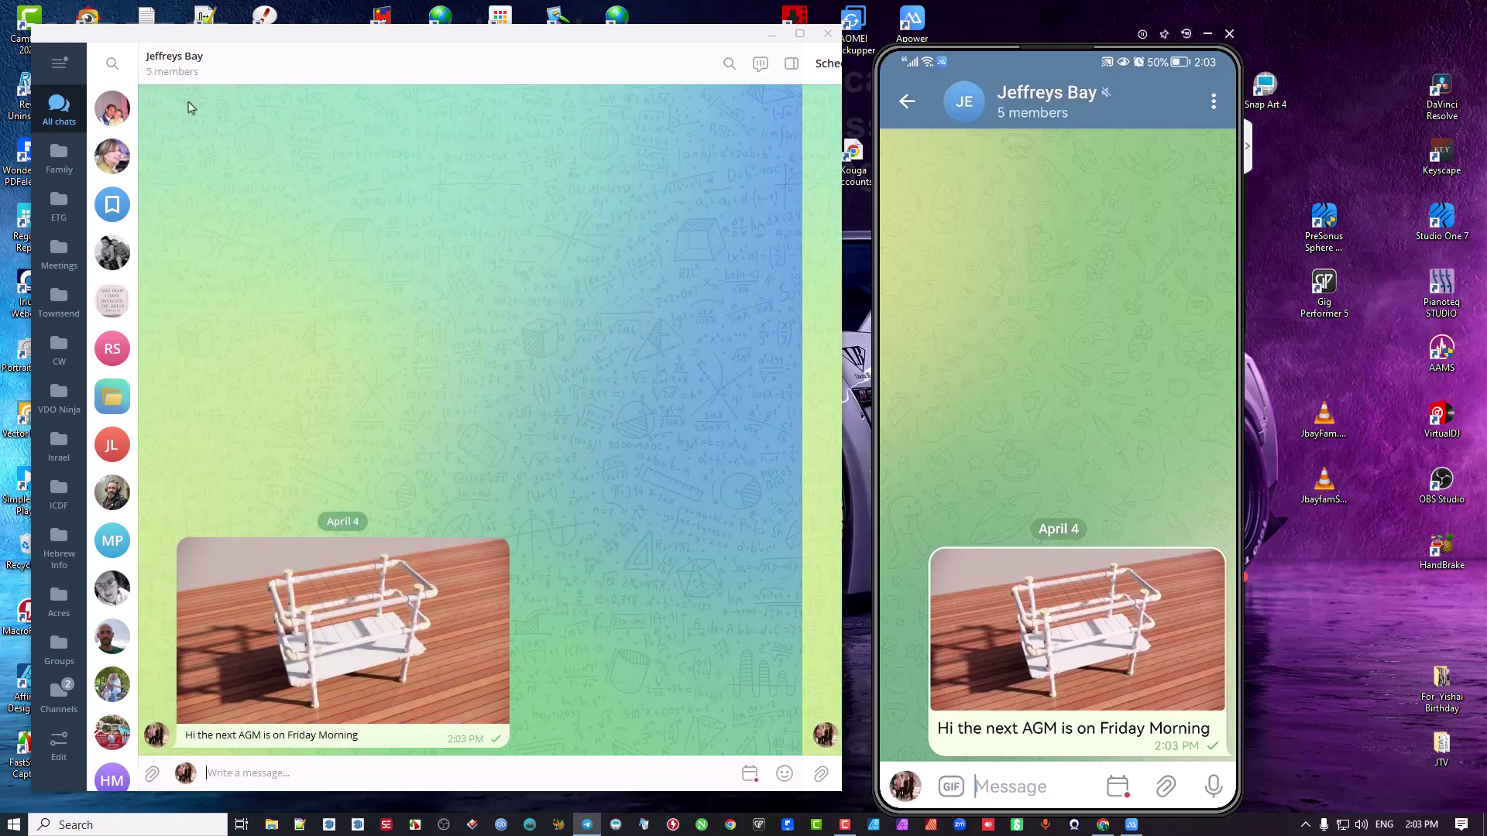
right_click(502, 581)
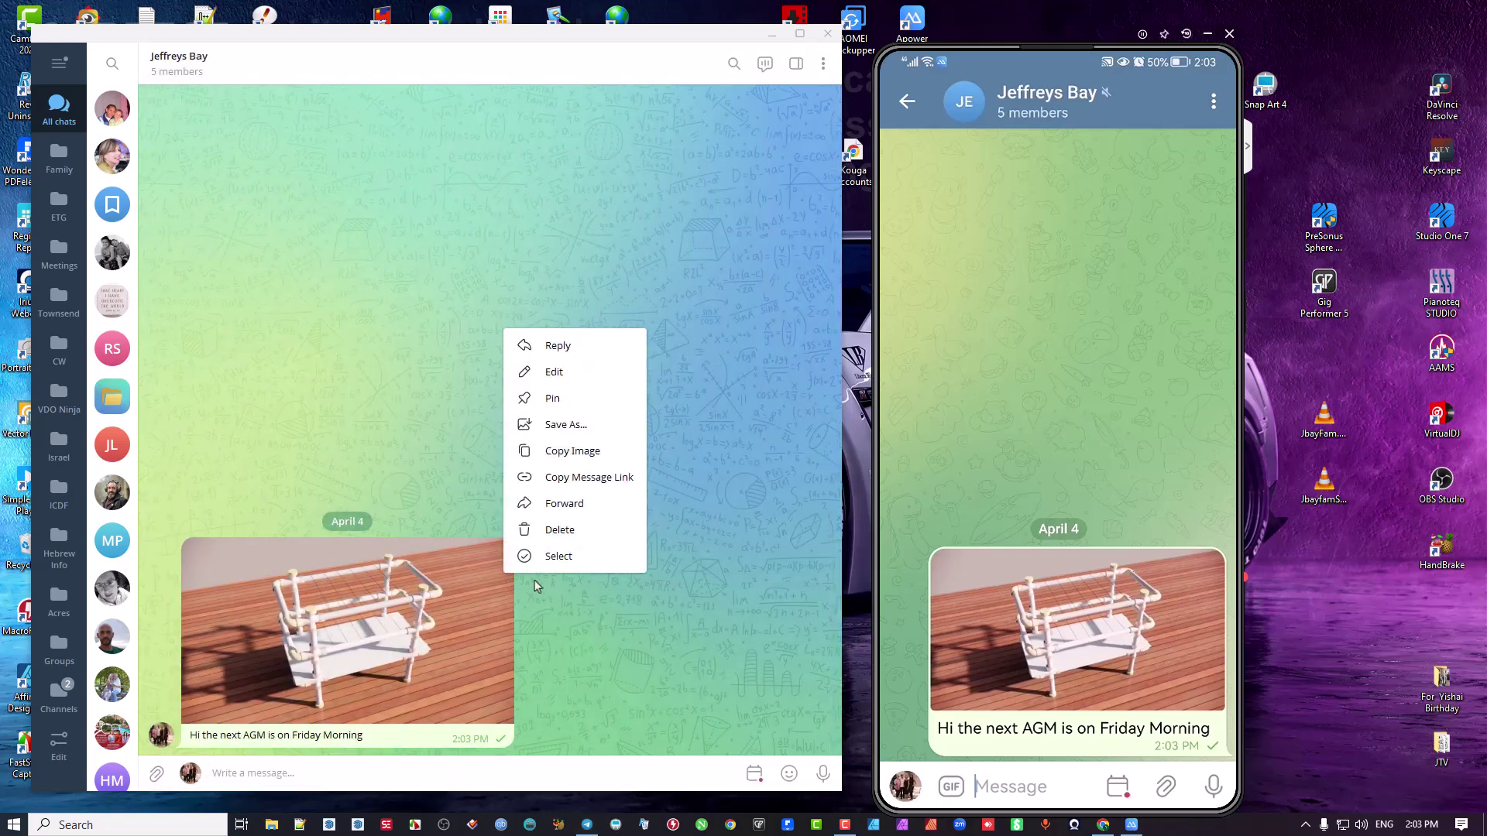
click(587, 530)
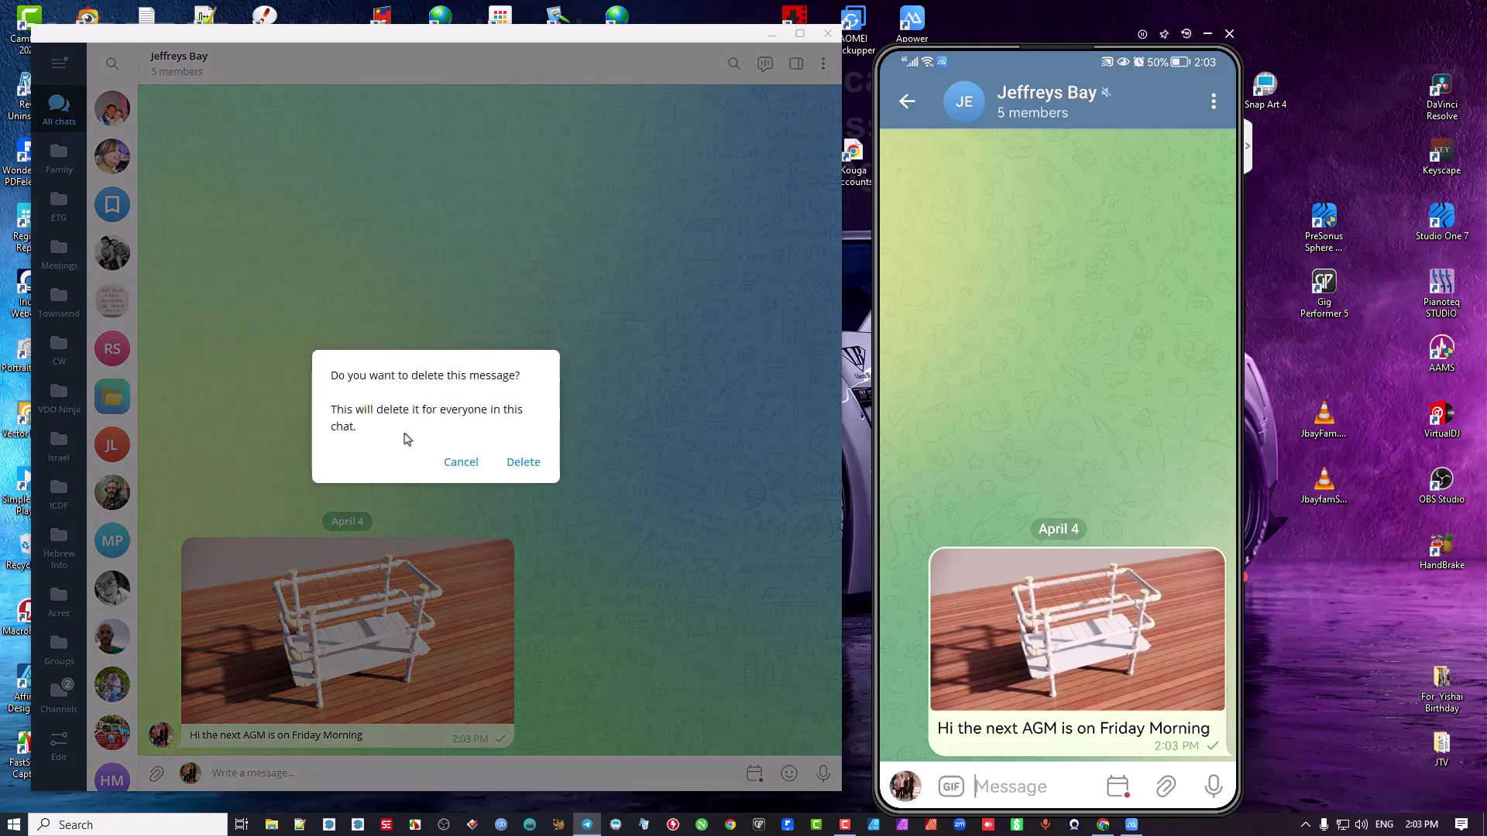
click(523, 463)
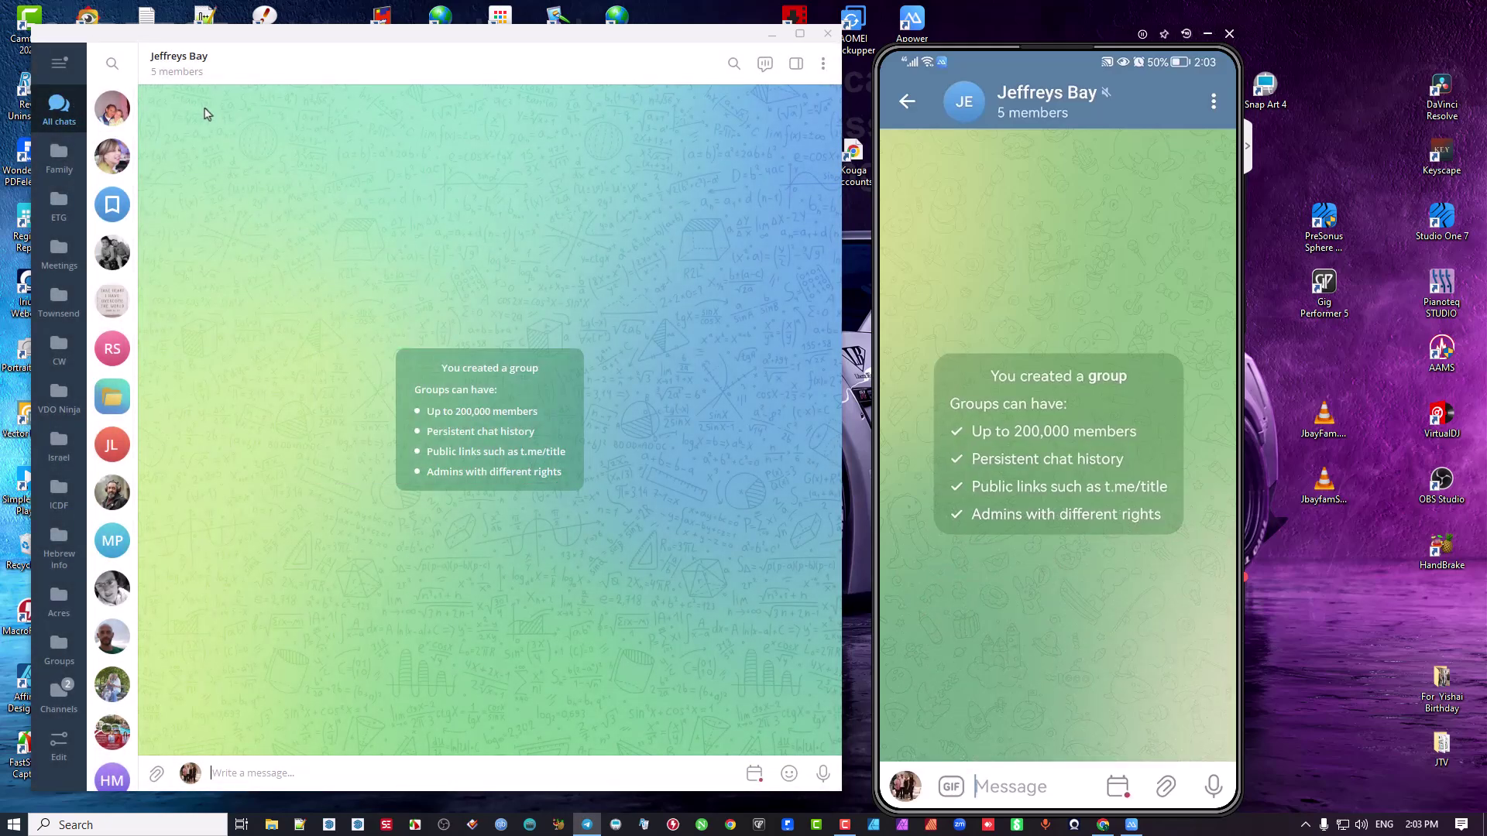
Open the group's scheduled messages on desktop and phone, delete the supper message from the phone, and return to the desktop group chat.
click(745, 784)
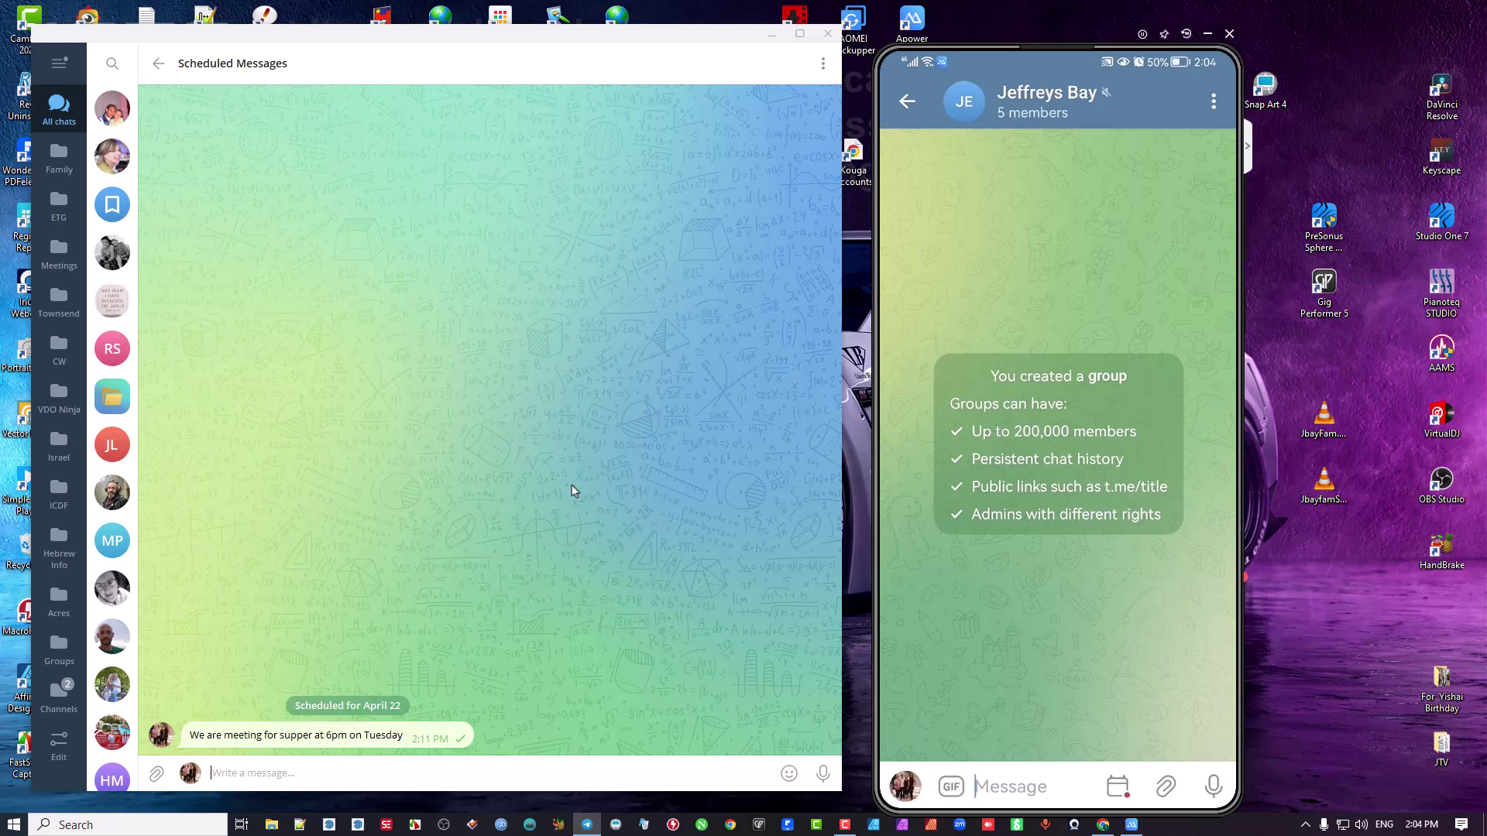
click(1118, 788)
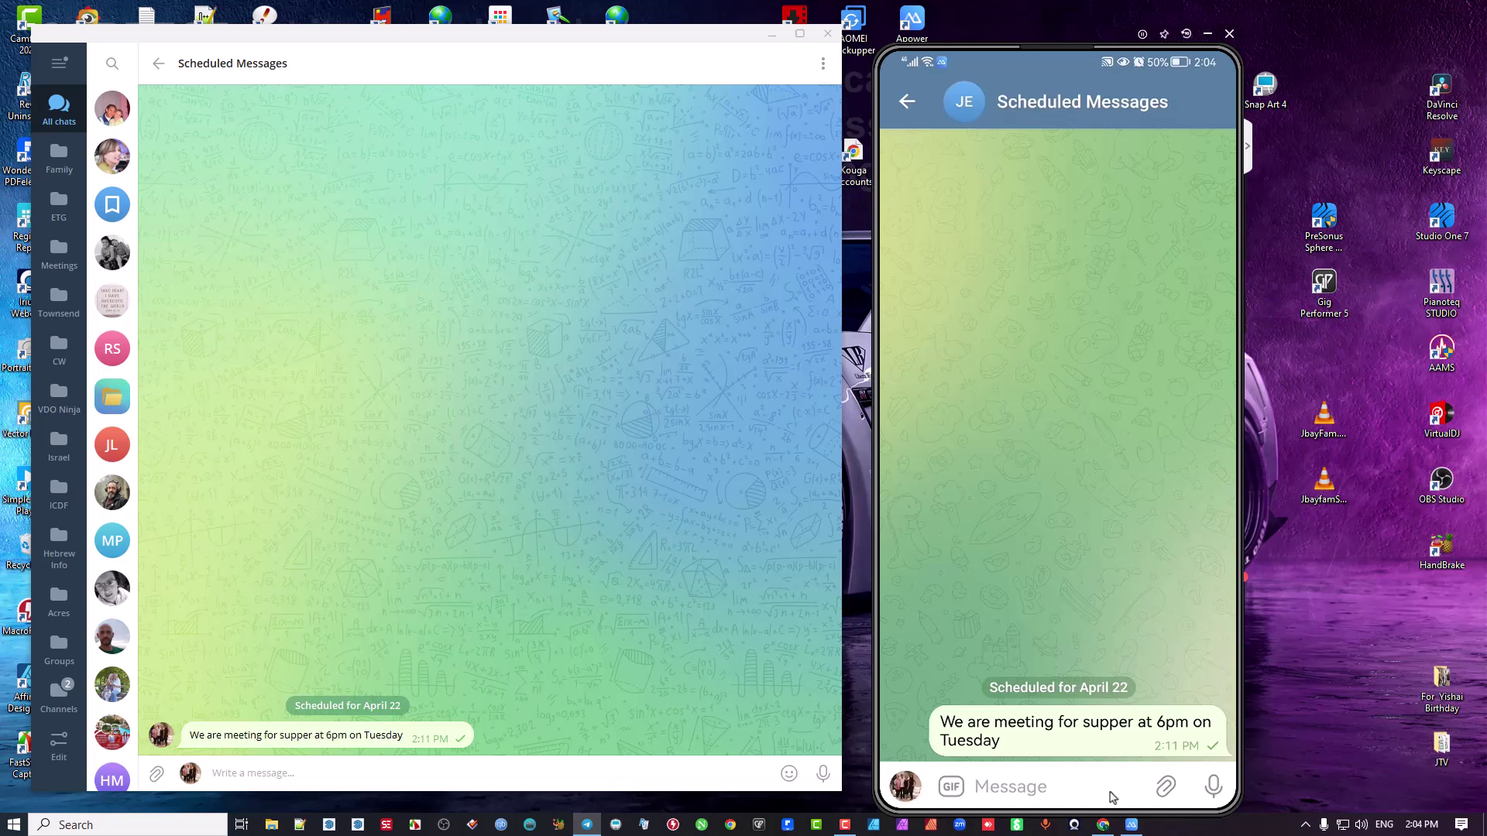
click(899, 733)
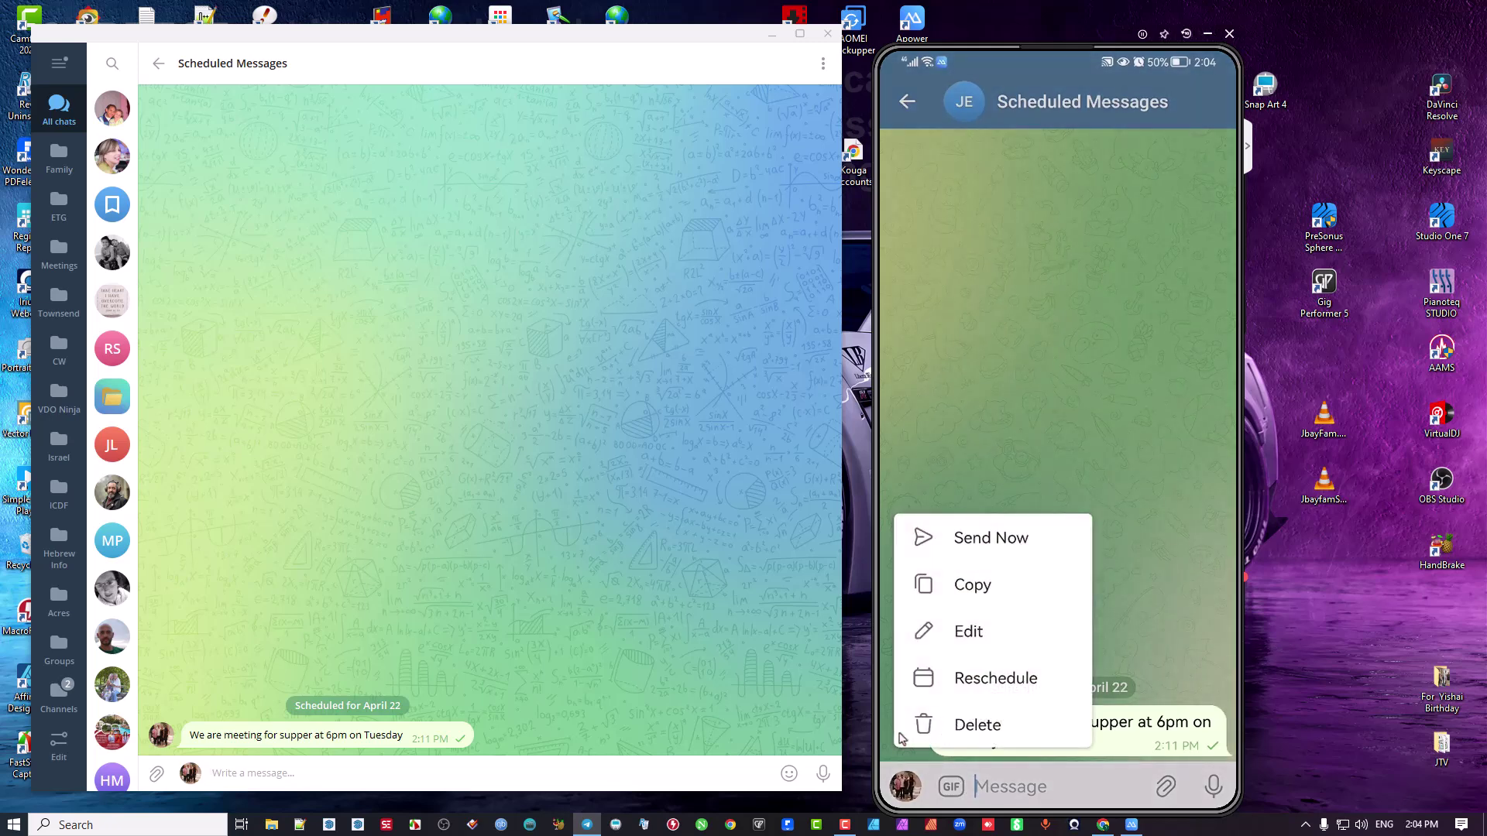
click(1016, 732)
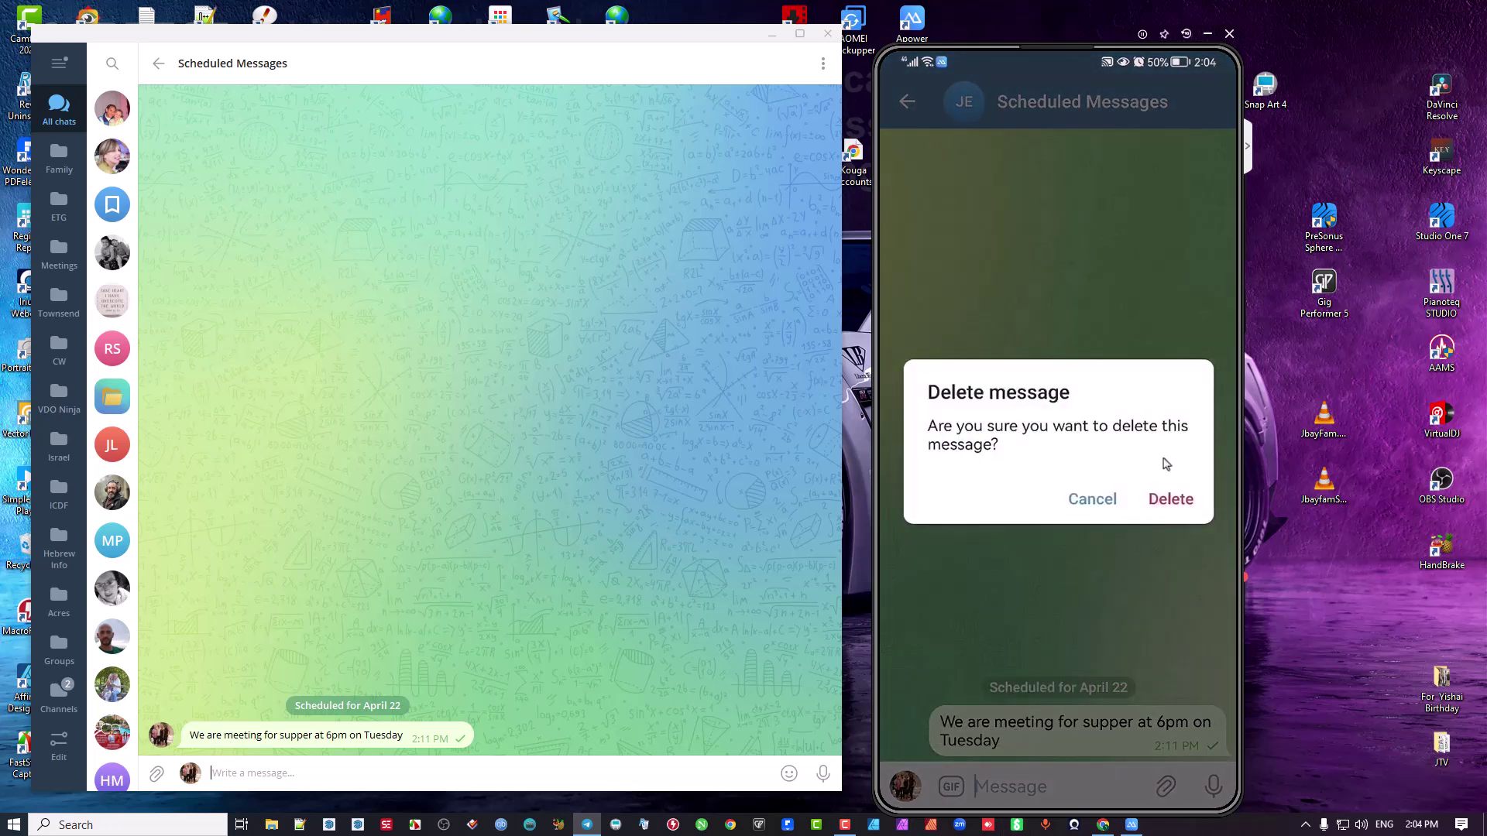
click(1179, 501)
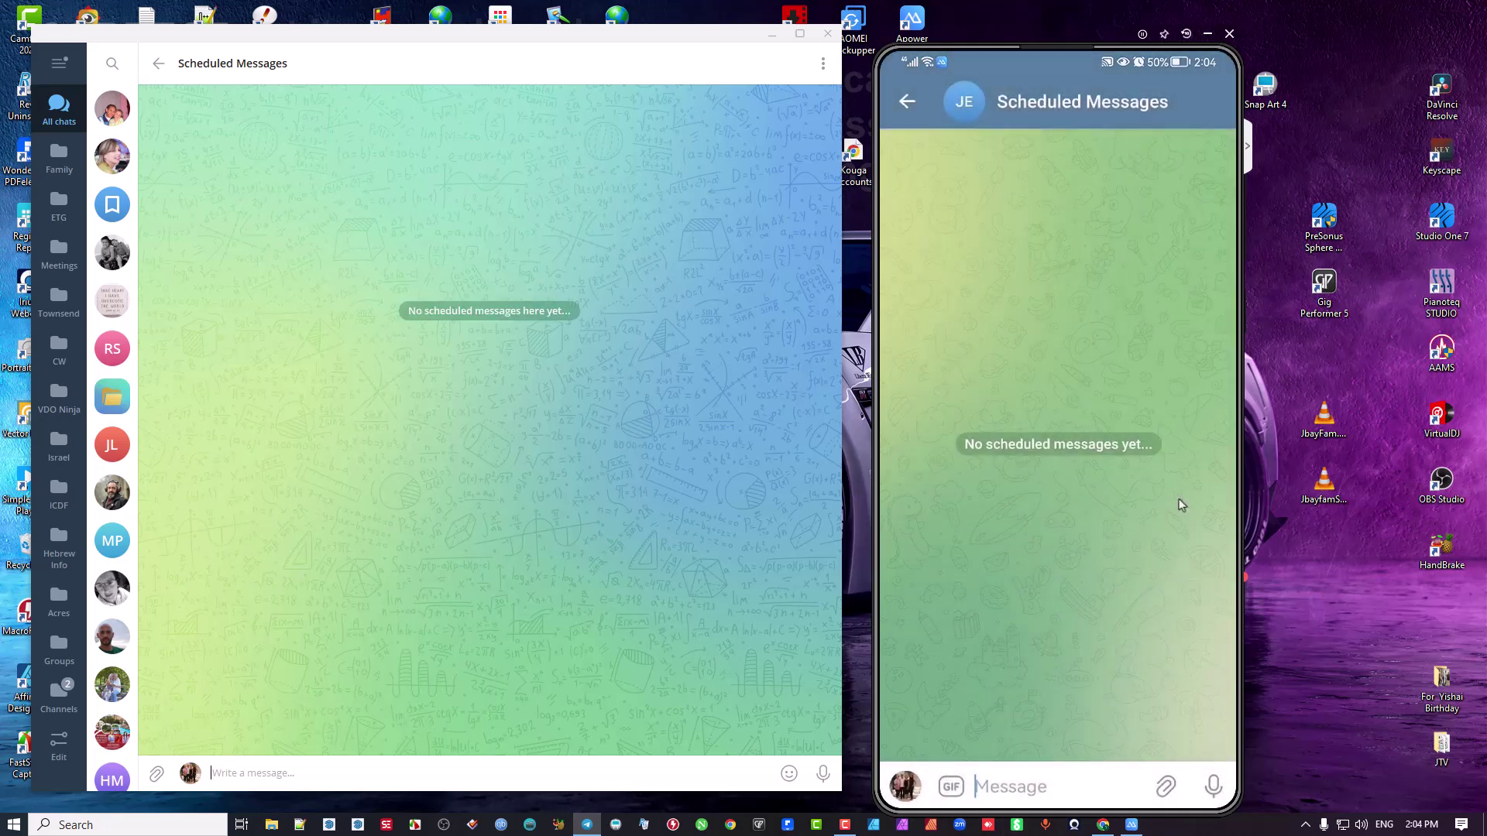
click(160, 65)
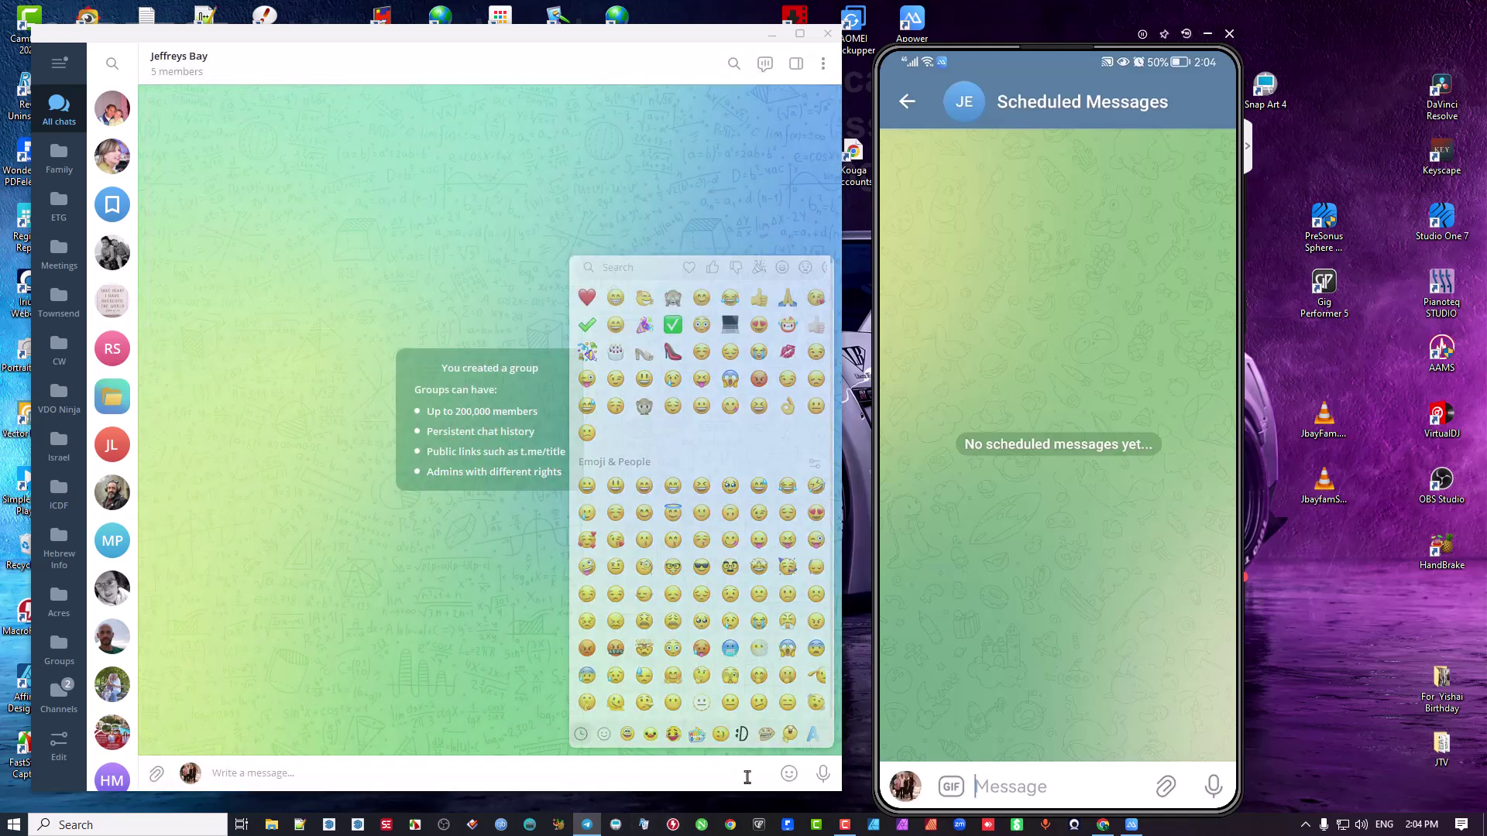